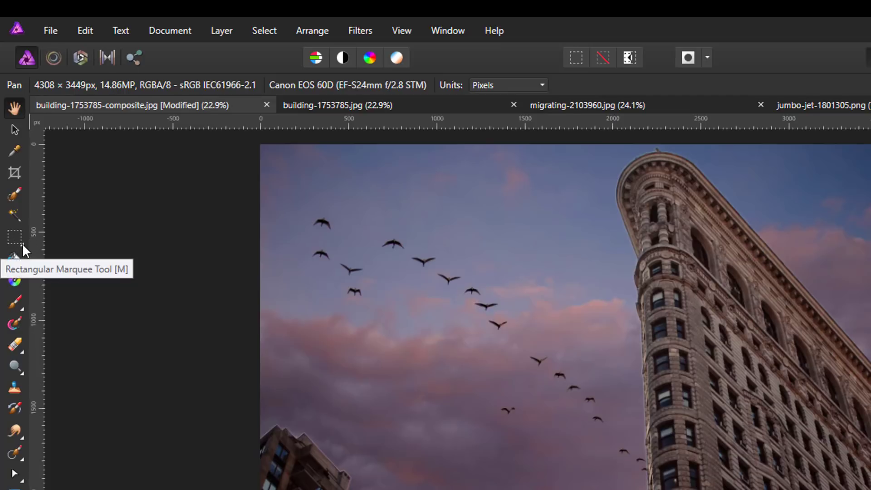
# - Select a rectangular area spanning the clouds and the tall building's edge, delete its pixels, and undo the deletion
pyautogui.click(22, 244)
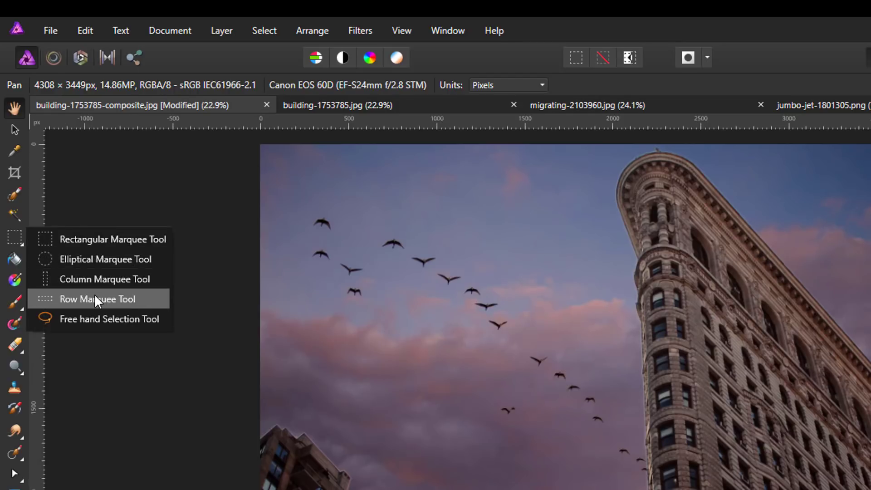
pyautogui.click(97, 239)
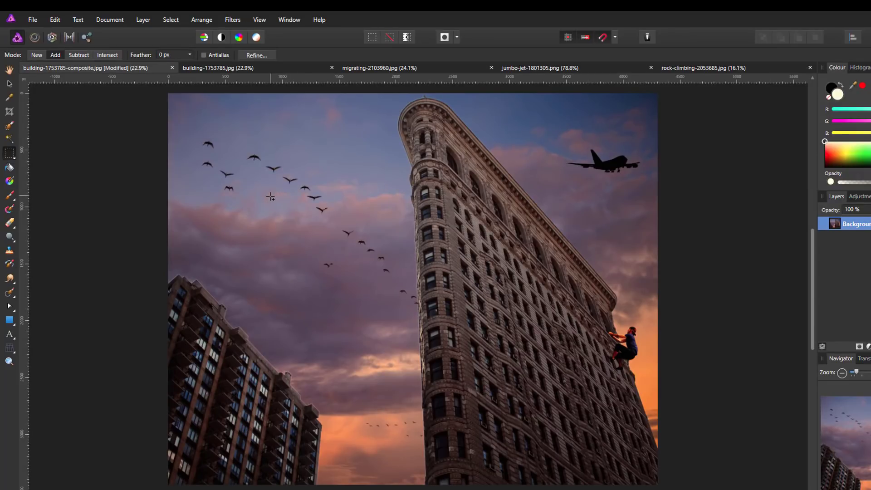
pyautogui.moveTo(270, 196); pyautogui.dragTo(348, 270)
pyautogui.moveTo(429, 330); pyautogui.dragTo(468, 334)
pyautogui.press('Delete')
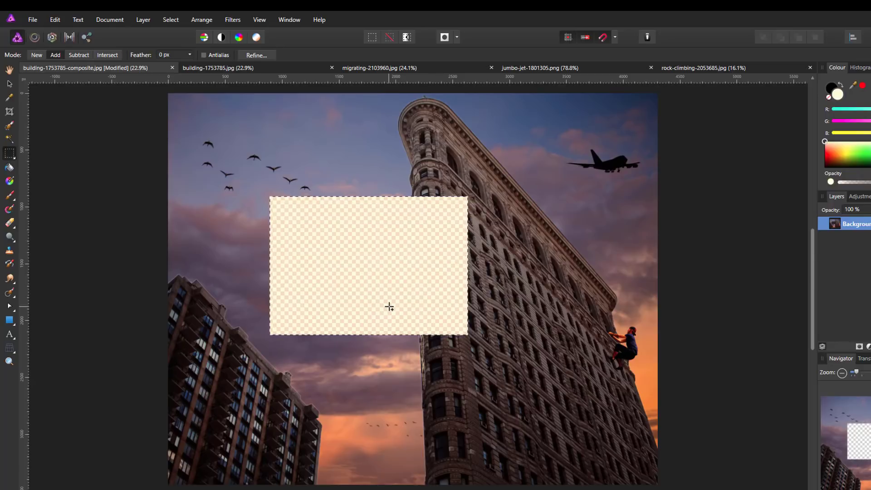
pyautogui.hotkey('ctrl', 'z')
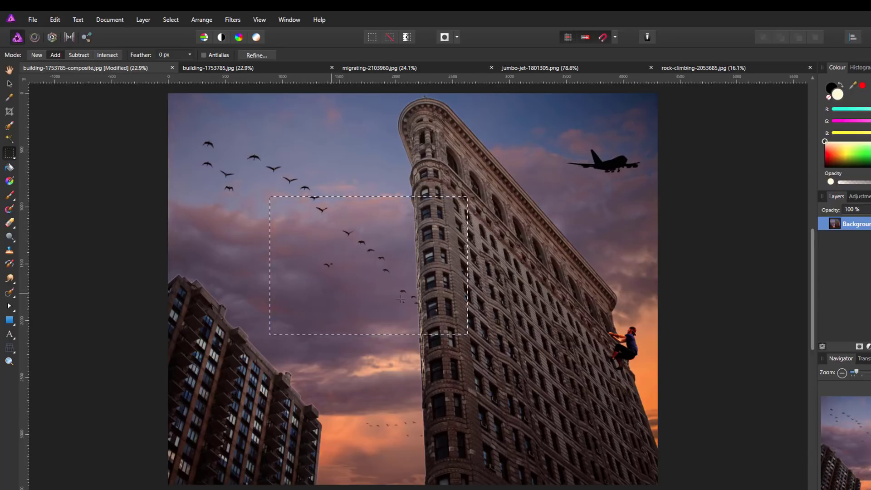
# - Invert the rectangular selection, delete the pixels around it, undo the deletion, and invert the selection back
pyautogui.click(174, 20)
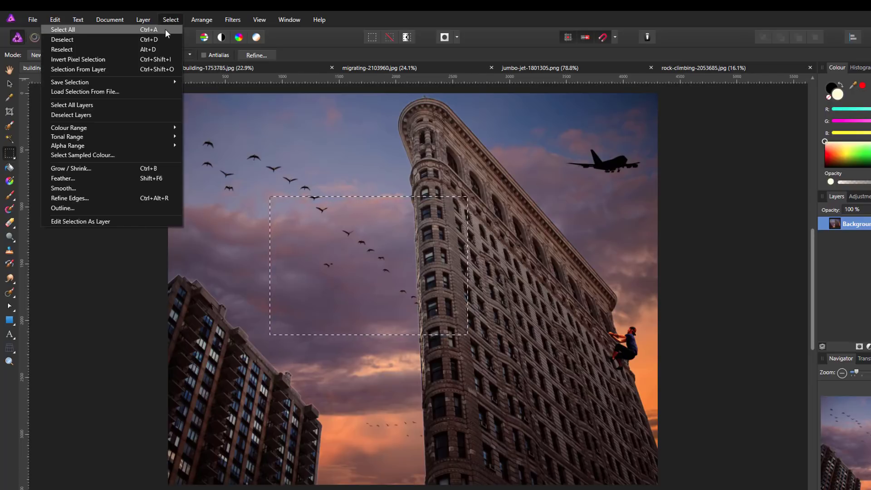
pyautogui.click(155, 59)
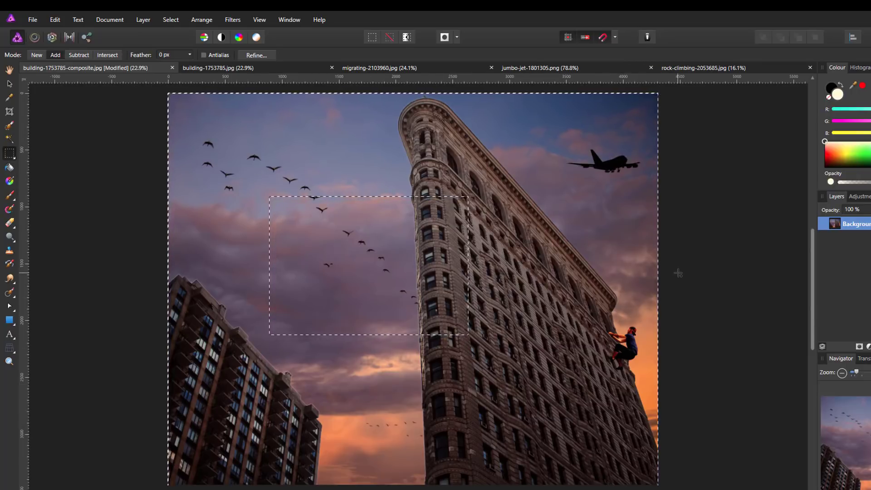
pyautogui.press('Delete')
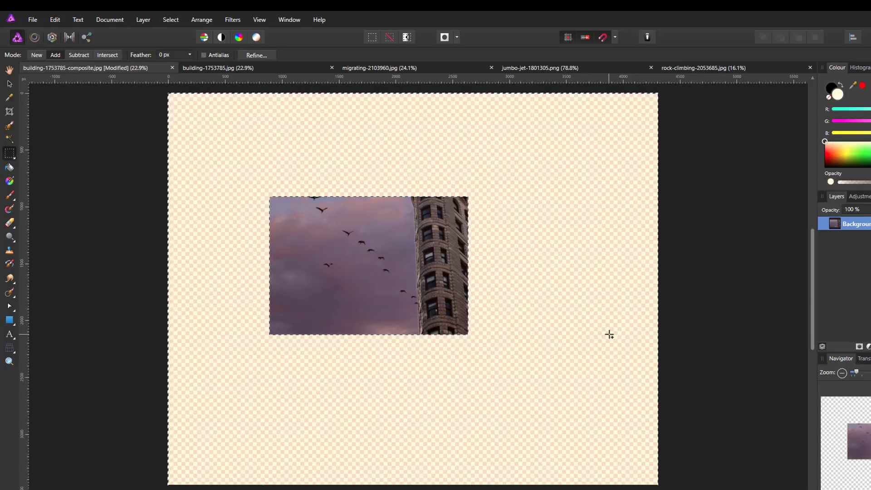
pyautogui.hotkey('ctrl', 'z')
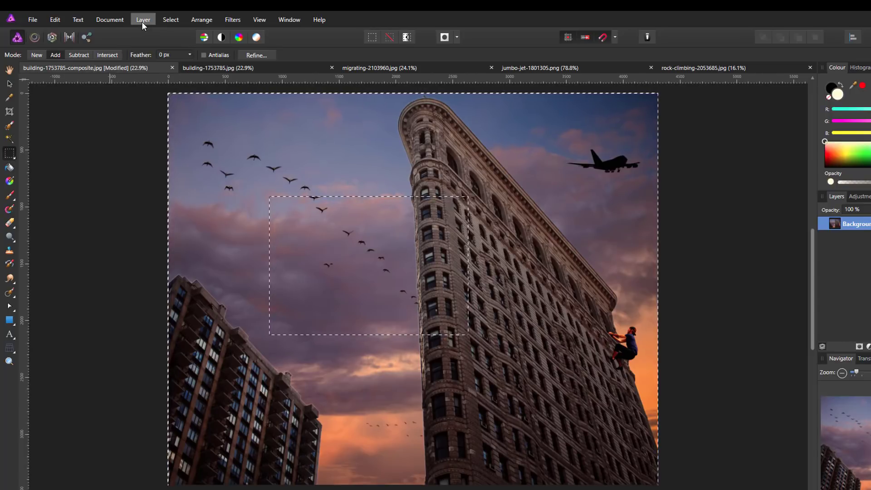
pyautogui.click(171, 21)
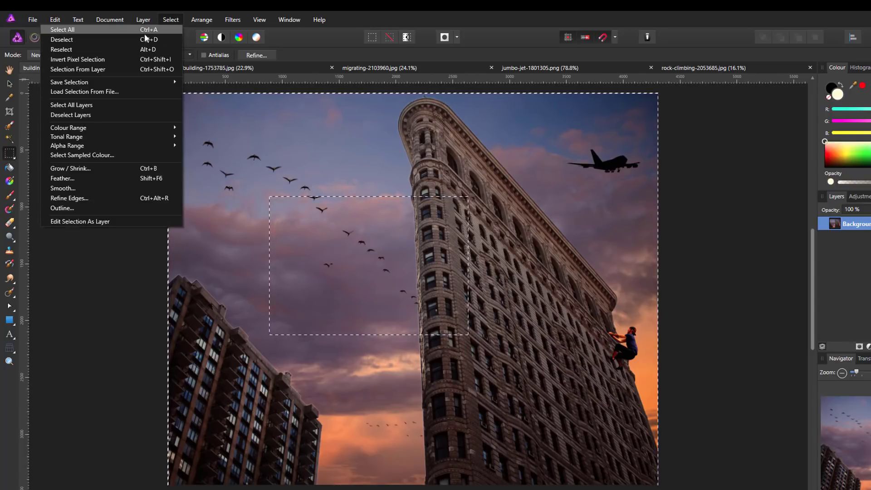
pyautogui.click(104, 59)
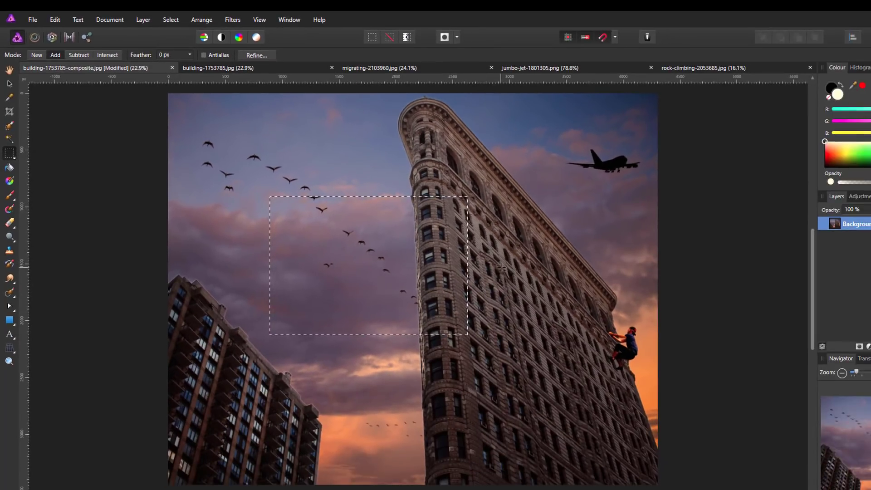
# - Add an overlapping rectangle over the tall building and an ellipse over the smaller building to the current selection
pyautogui.moveTo(546, 271); pyautogui.dragTo(332, 457)
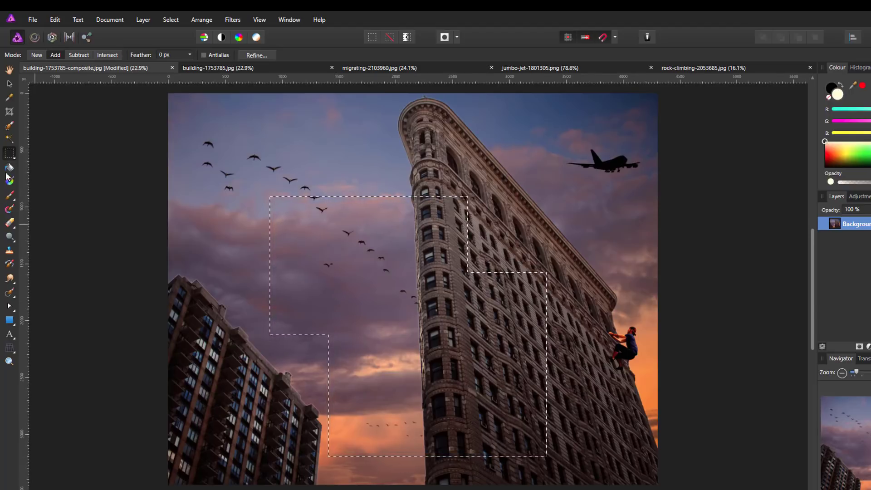
pyautogui.click(12, 158)
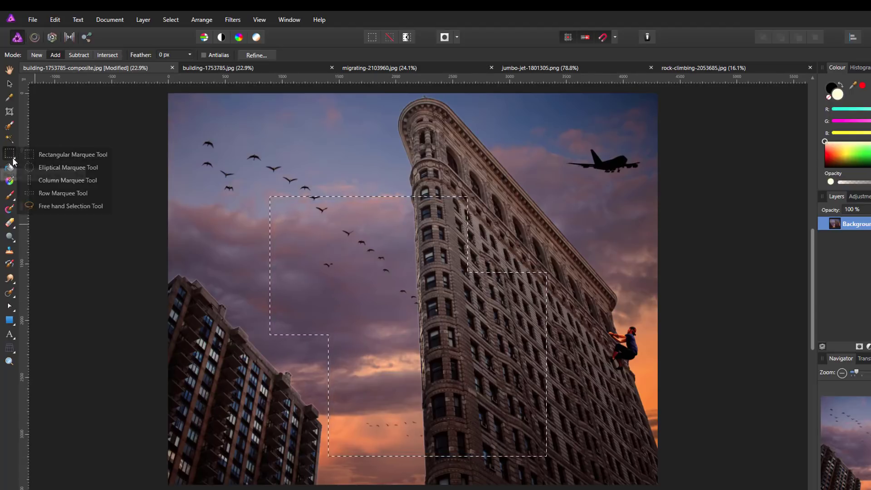
pyautogui.click(53, 167)
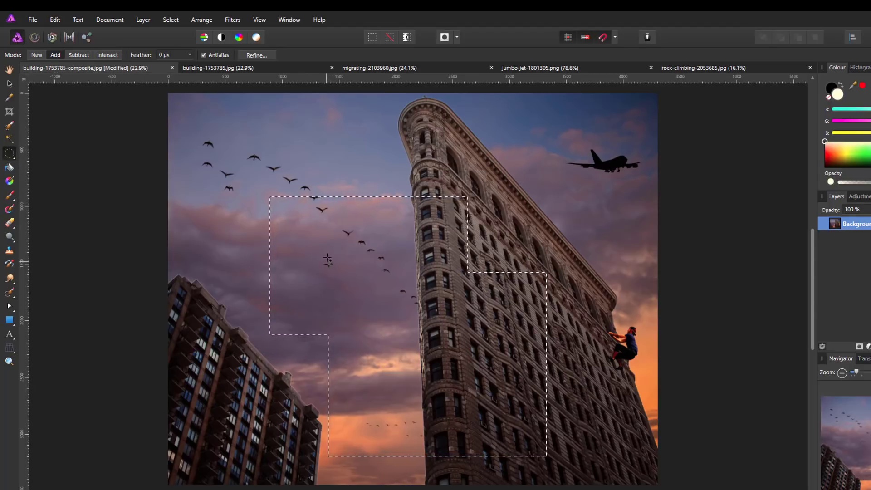
pyautogui.moveTo(328, 257); pyautogui.dragTo(172, 451)
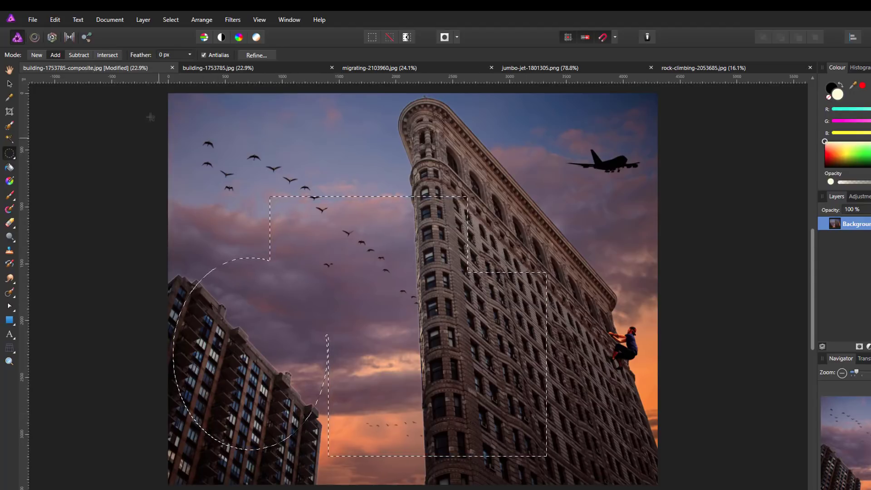
# - Subtract an ellipse over the clouds from the selection, delete the selected pixels, and undo everything including the selection
pyautogui.click(80, 56)
pyautogui.moveTo(423, 235); pyautogui.dragTo(415, 341)
pyautogui.moveTo(282, 325); pyautogui.dragTo(279, 325)
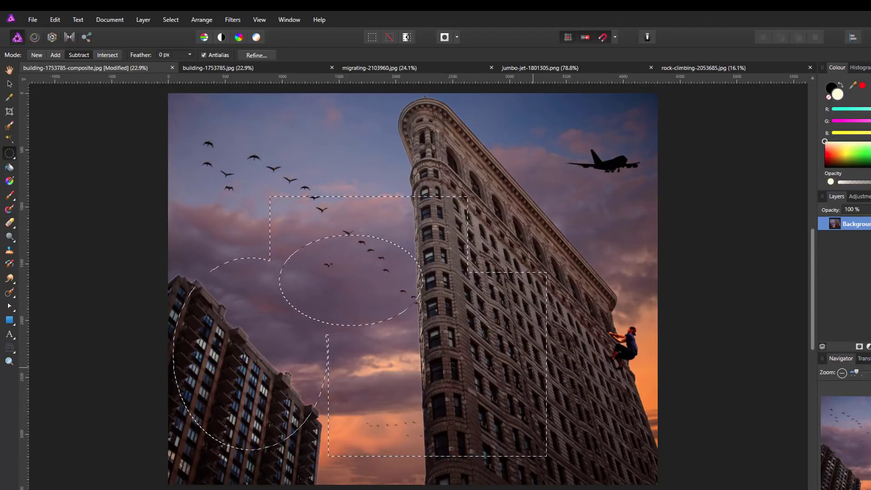
pyautogui.press('Delete')
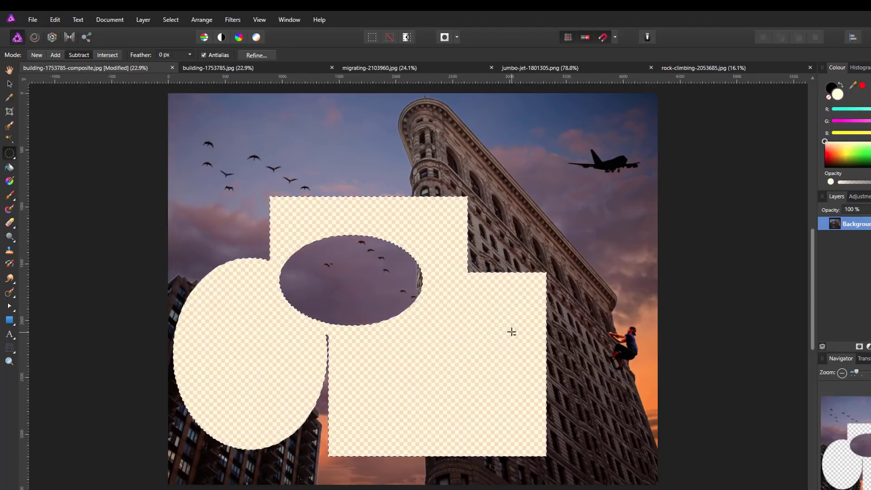
pyautogui.hotkey('ctrl', 'z')
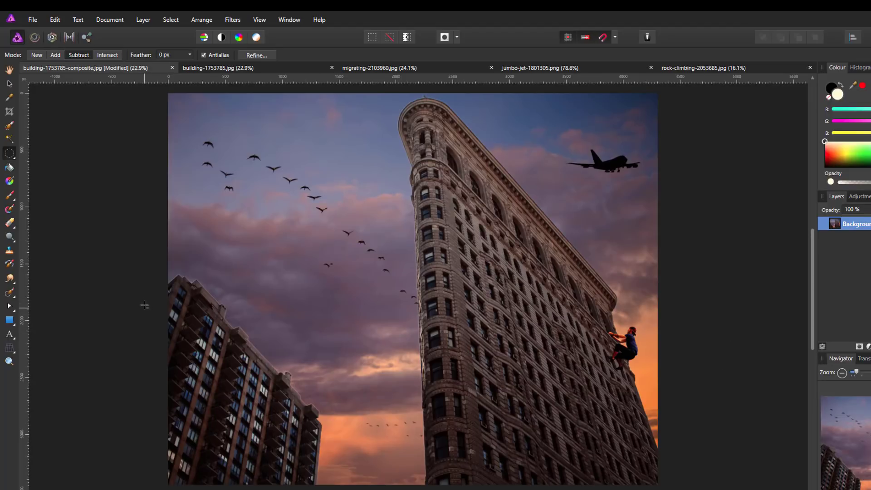
pyautogui.click(12, 157)
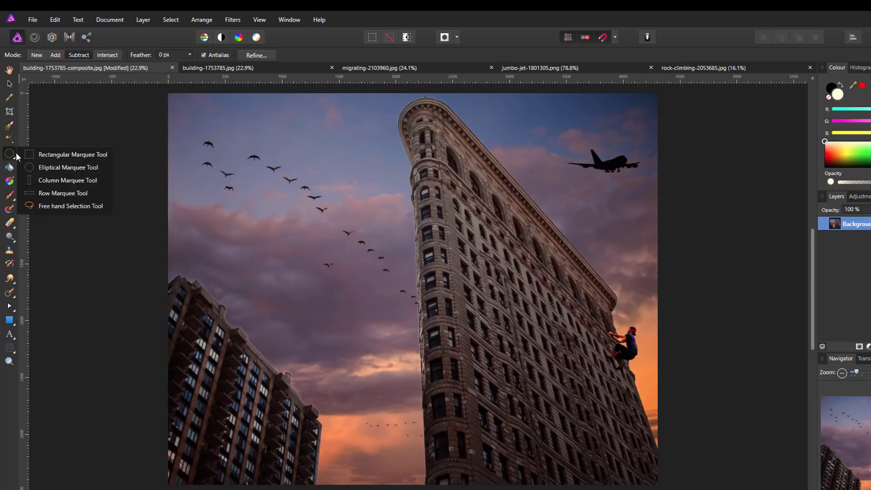
pyautogui.click(59, 154)
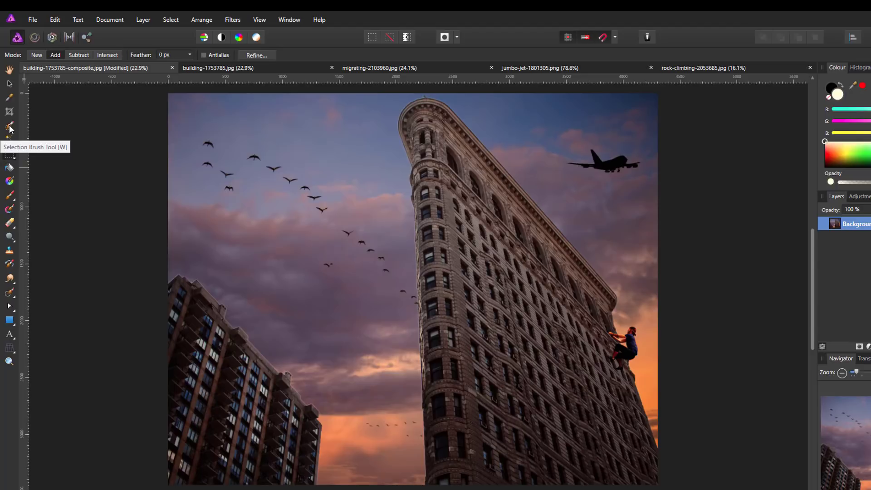
pyautogui.click(15, 158)
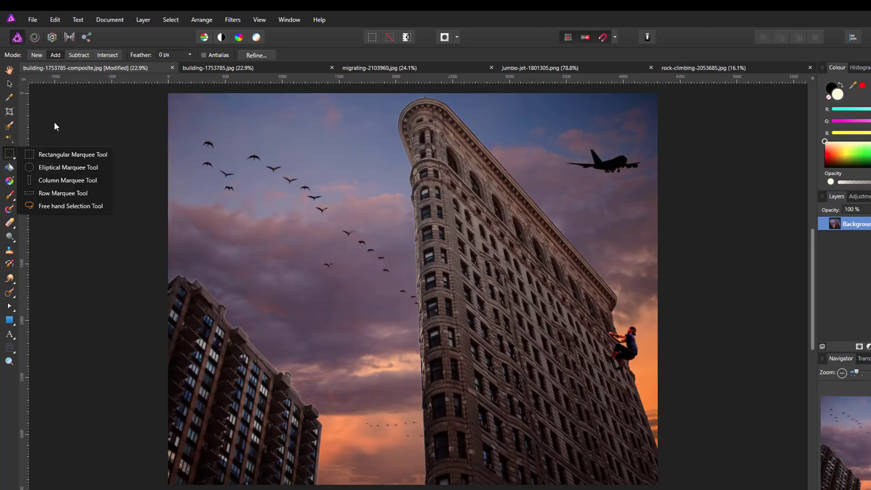
pyautogui.click(23, 103)
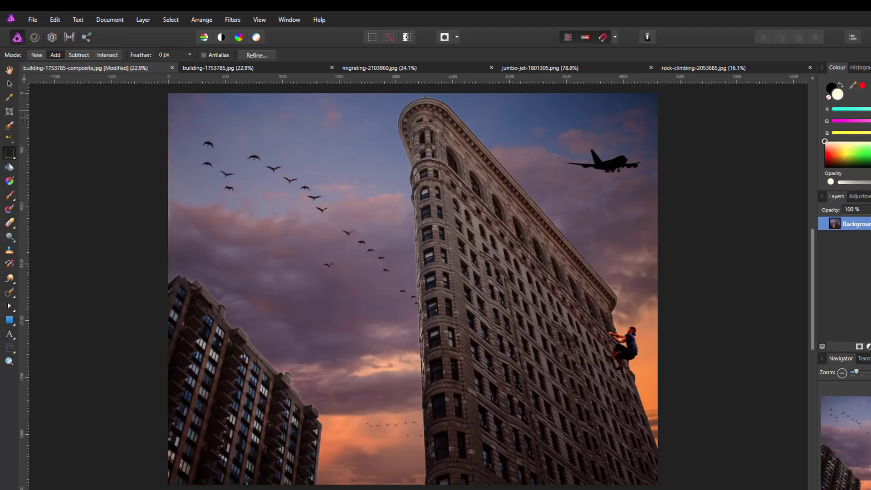
pyautogui.click(10, 154)
# - Switch to the building-1753785.jpg document and activate the panning tool
pyautogui.click(292, 67)
pyautogui.press('h')
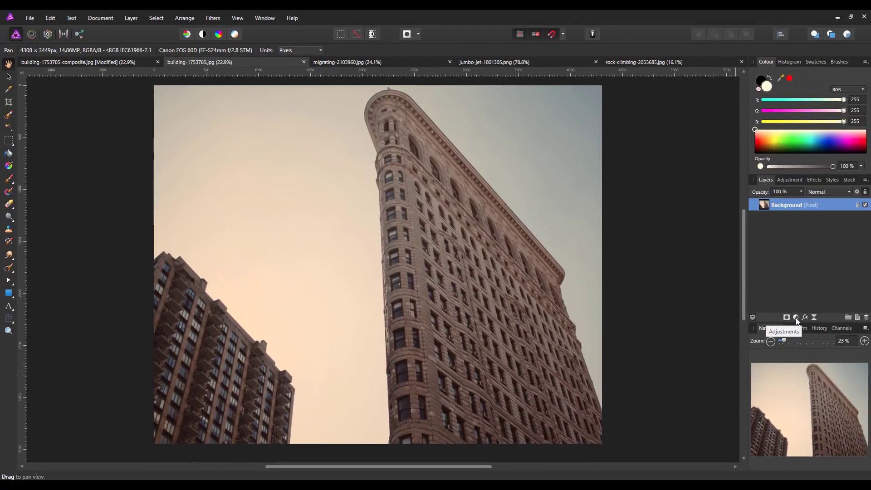
# - Try darkening the image with a Levels adjustment at 41% black level and 1.602 gamma, and delete the adjustment
pyautogui.click(796, 318)
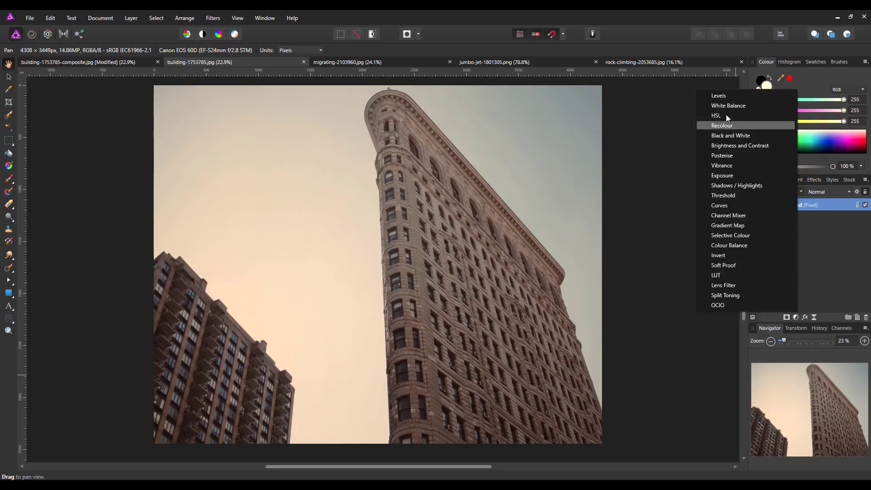
pyautogui.click(724, 98)
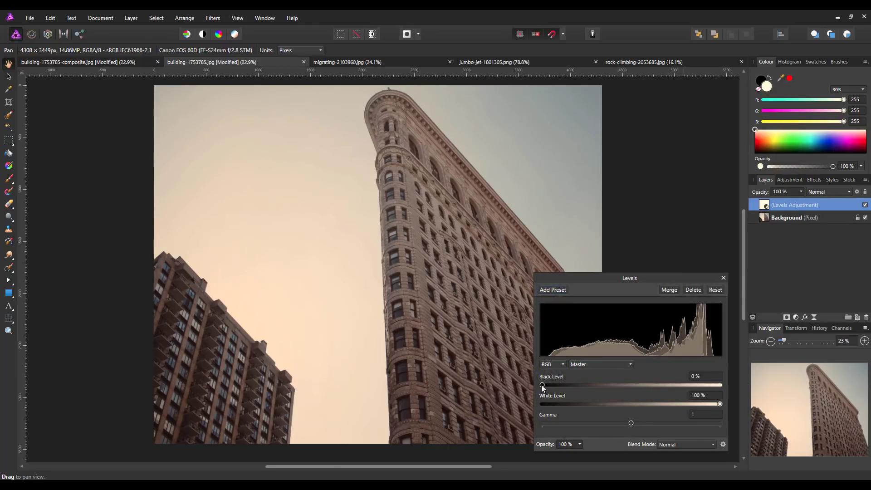
pyautogui.moveTo(543, 387); pyautogui.dragTo(594, 386)
pyautogui.moveTo(633, 423); pyautogui.dragTo(685, 426)
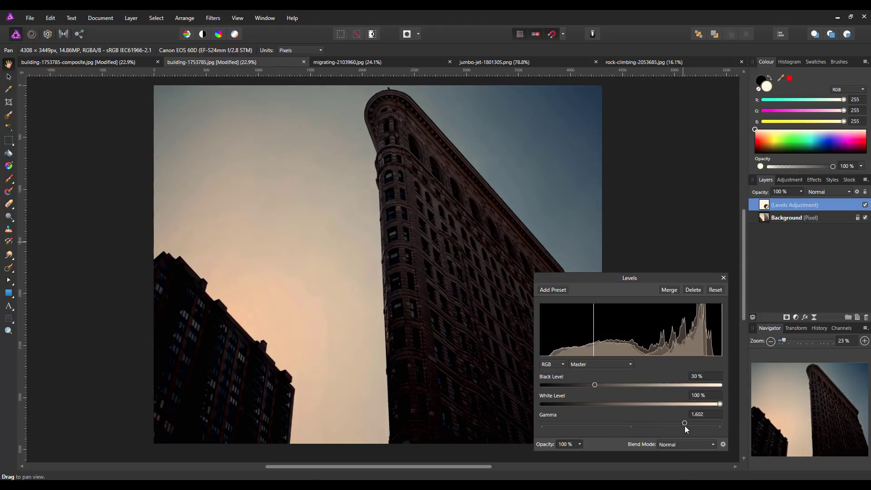
pyautogui.moveTo(594, 386)
pyautogui.mouseDown()
pyautogui.moveTo(625, 387)
pyautogui.moveTo(615, 388)
pyautogui.mouseUp()
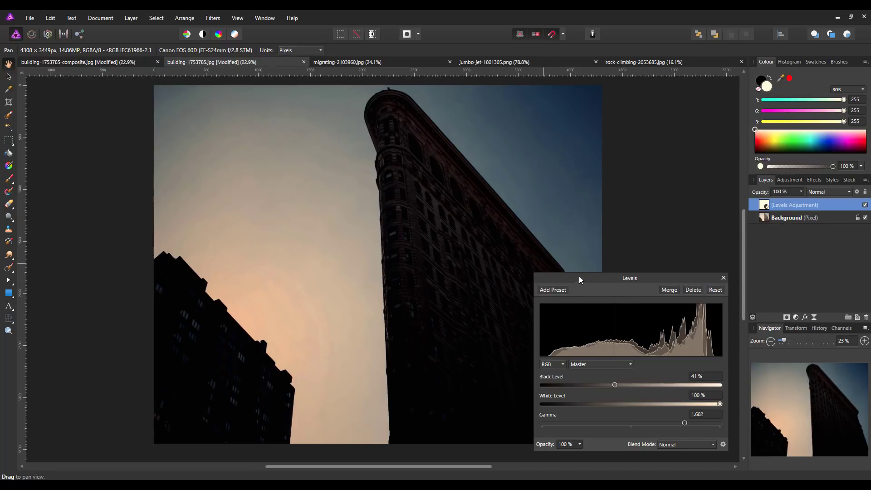
pyautogui.moveTo(583, 285); pyautogui.dragTo(644, 263)
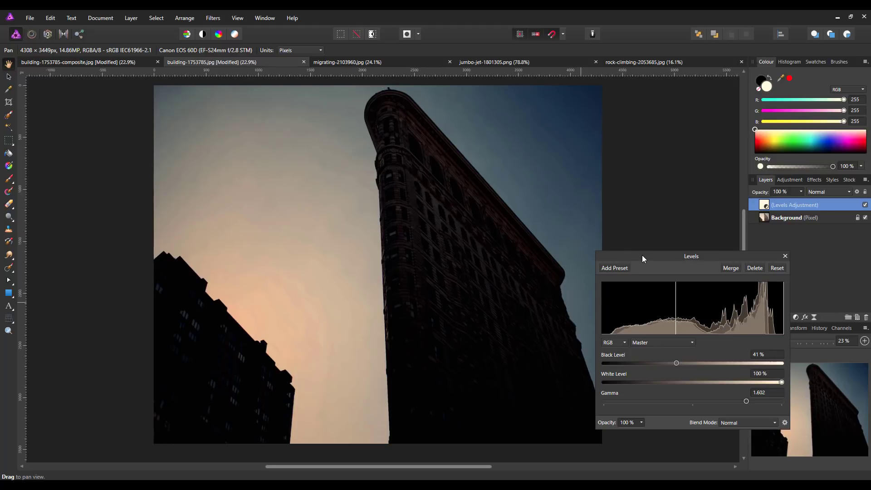
pyautogui.moveTo(642, 257); pyautogui.dragTo(556, 137)
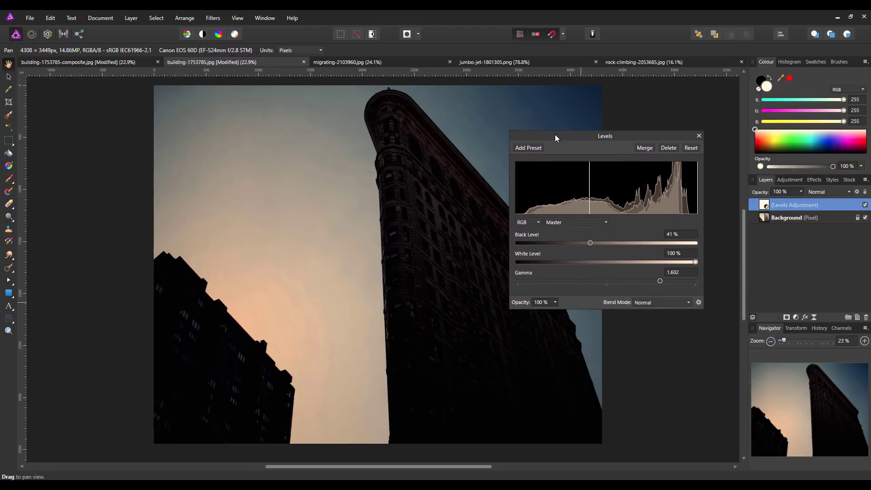
pyautogui.click(676, 148)
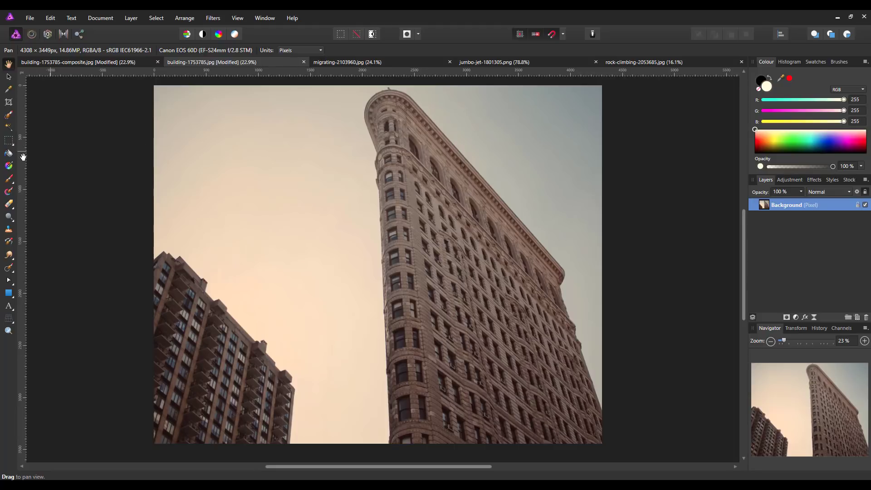
# - Flood-select the sky at 20% tolerance with Contiguous enabled, and try adding the unselected blue corner in Add mode
pyautogui.click(9, 128)
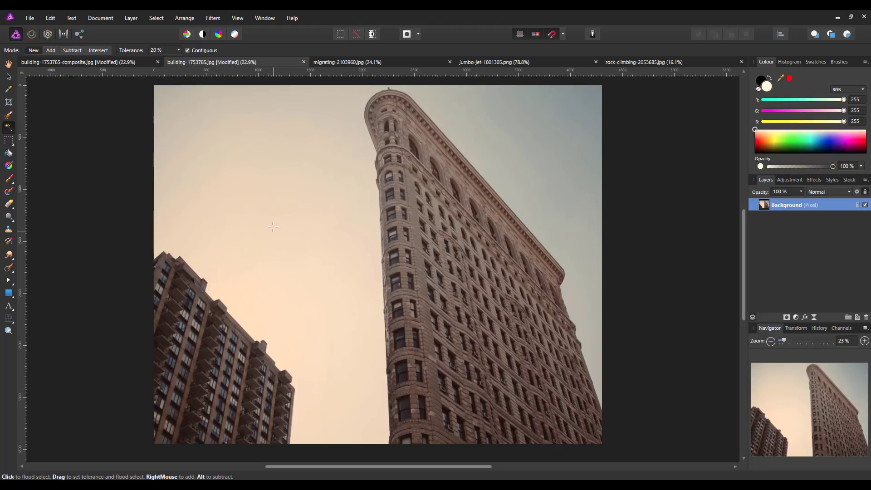
pyautogui.click(273, 227)
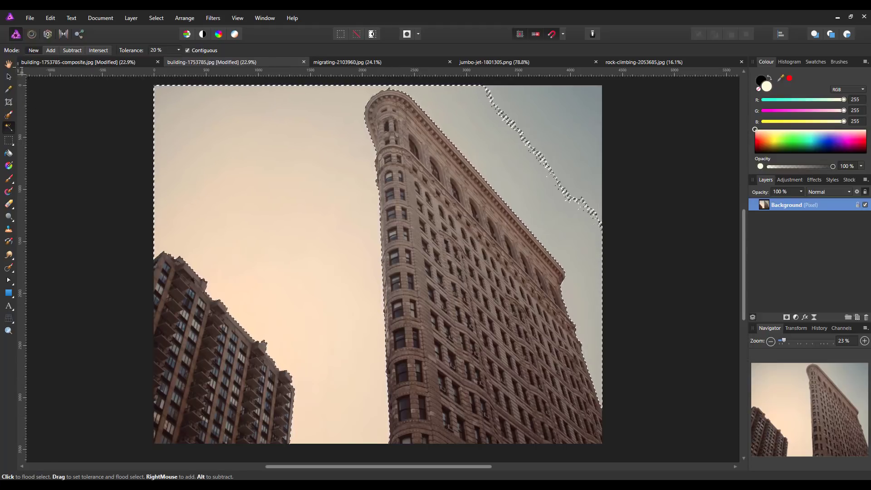
pyautogui.click(50, 50)
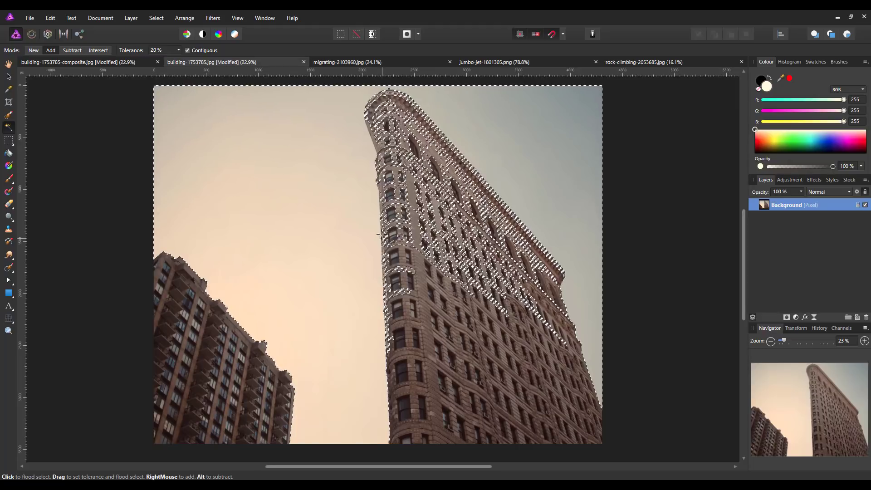
pyautogui.click(562, 127)
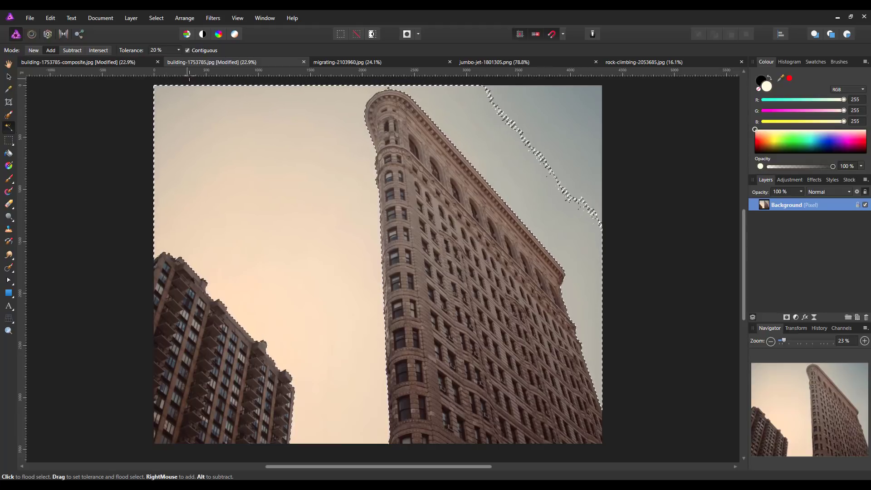
# - Flood-select the remaining blue corner areas in Add mode at 5% tolerance, and clear the whole selection
pyautogui.click(178, 50)
pyautogui.moveTo(179, 53)
pyautogui.mouseDown()
pyautogui.moveTo(181, 62)
pyautogui.moveTo(171, 61)
pyautogui.mouseUp()
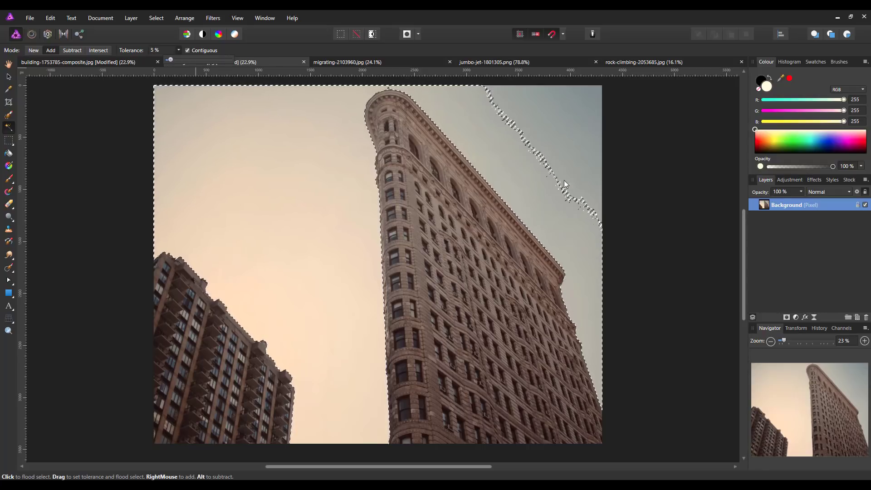
pyautogui.click(583, 105)
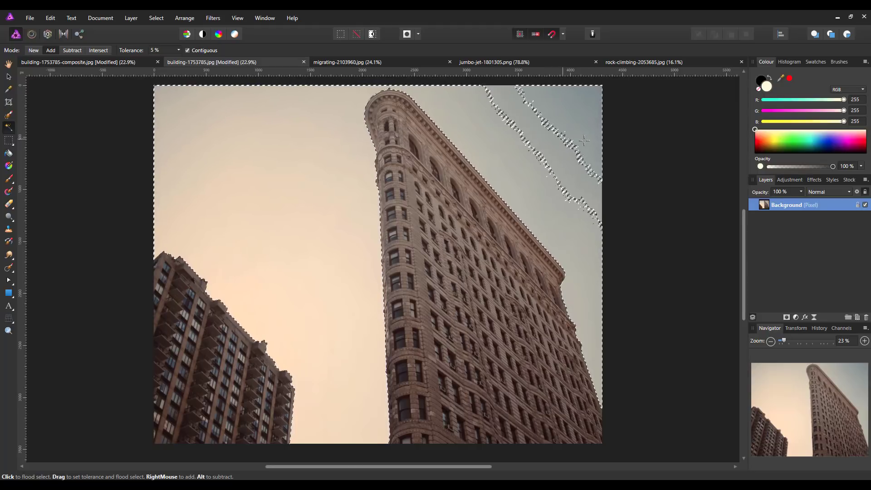
pyautogui.click(561, 160)
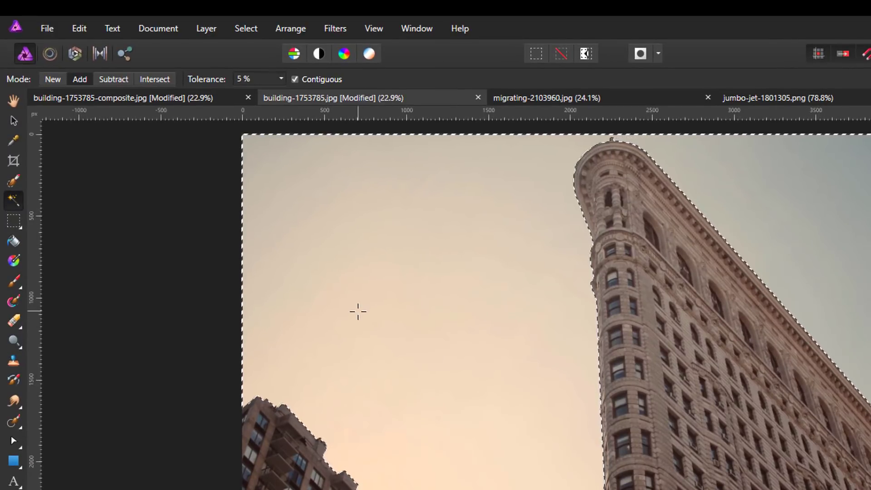
pyautogui.hotkey('ctrl', 'd')
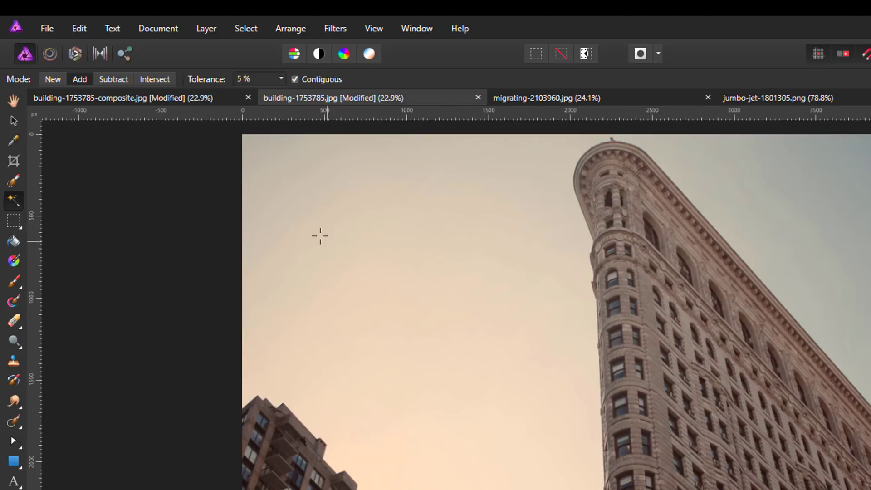
# - Try flood-selecting the sky with the tolerance raised from 20% through 46% to 58%, and clear the selection
pyautogui.click(317, 234)
pyautogui.moveTo(317, 204); pyautogui.dragTo(445, 241)
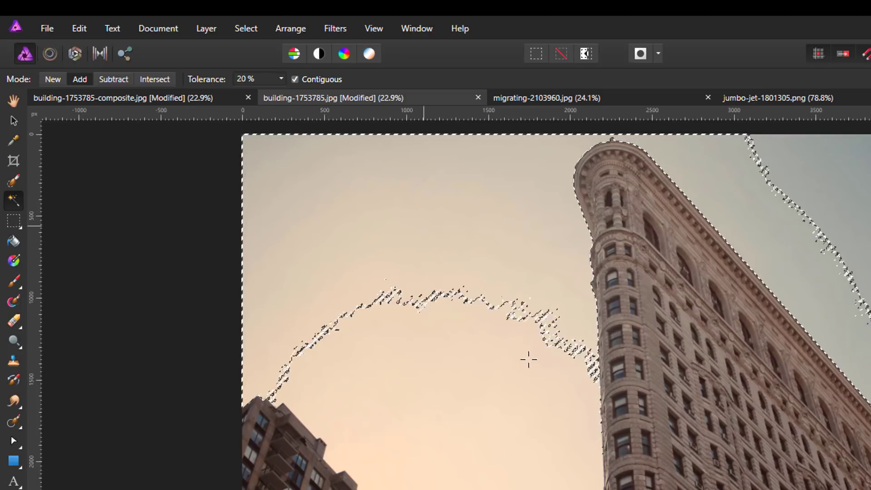
pyautogui.moveTo(531, 415); pyautogui.dragTo(541, 455)
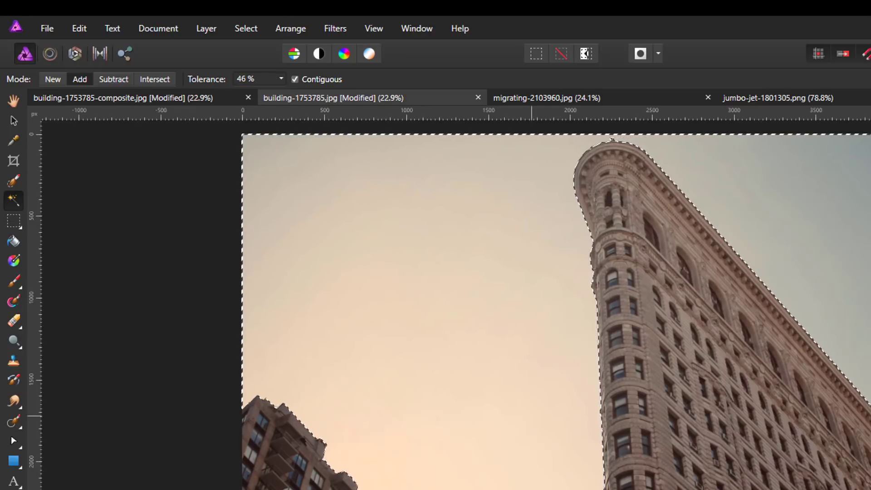
pyautogui.moveTo(476, 353); pyautogui.dragTo(389, 301)
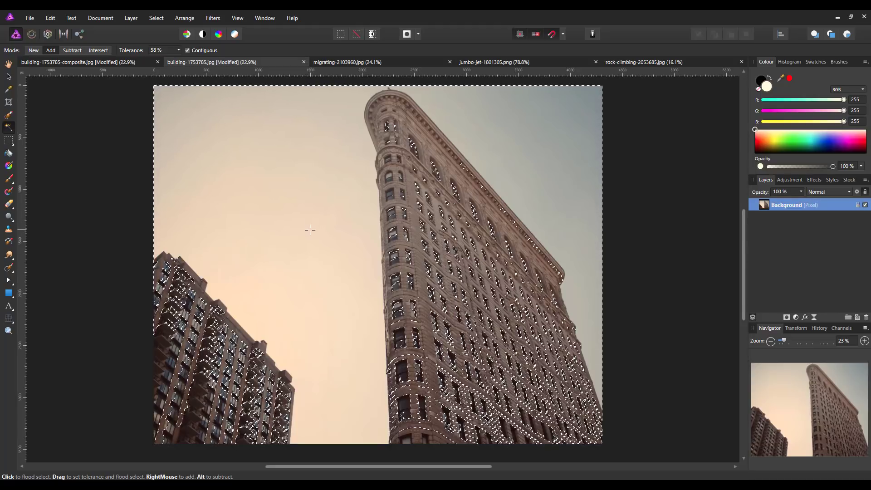
pyautogui.hotkey('ctrl', 'd')
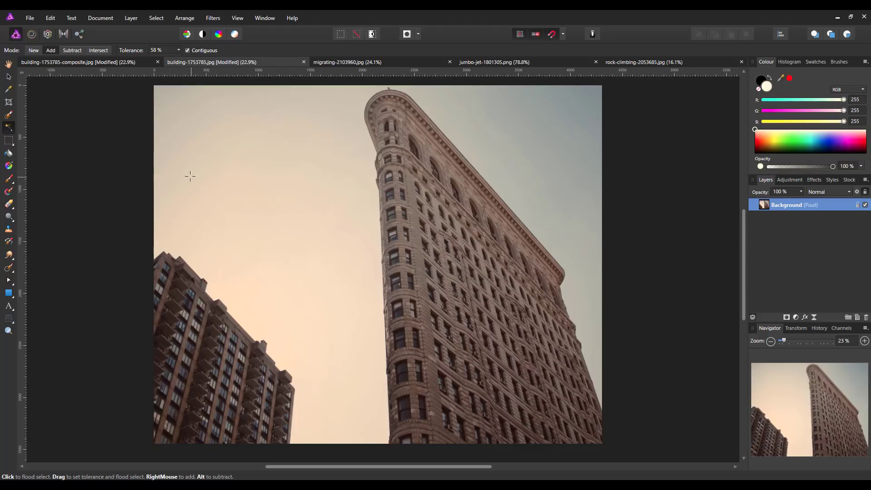
# - Select the sky on both sides of the tower with the Selection Brush in Add mode at 474.2 px width
pyautogui.click(8, 117)
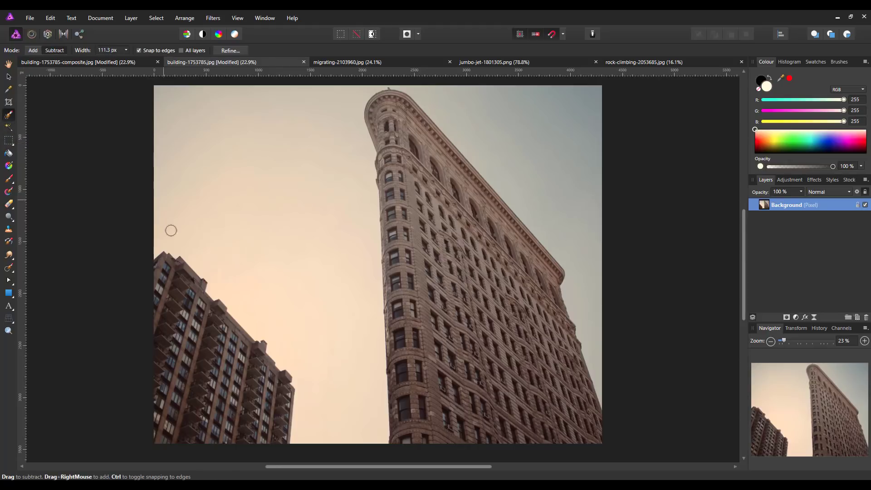
pyautogui.click(33, 50)
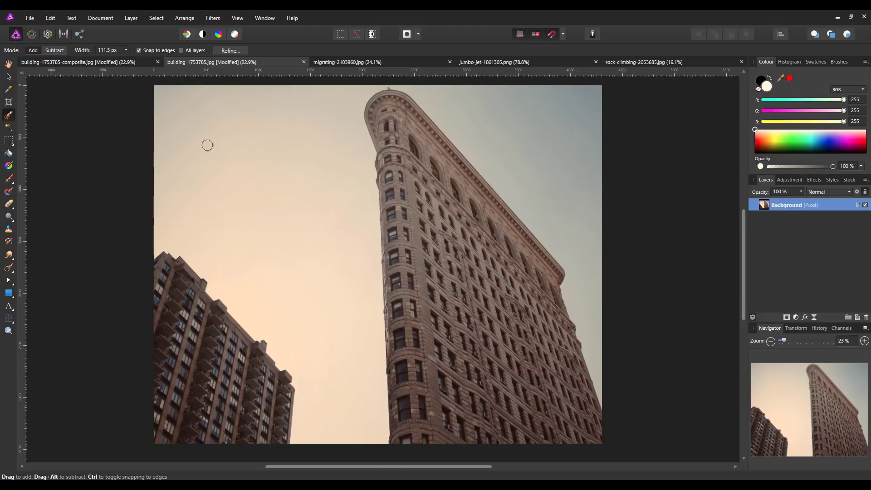
pyautogui.press(']')
pyautogui.press(']')
pyautogui.press(']')
pyautogui.press(']')
pyautogui.press(']')
pyautogui.press(']')
pyautogui.press(']')
pyautogui.press(']')
pyautogui.press(']')
pyautogui.press('[')
pyautogui.press(']')
pyautogui.press(']')
pyautogui.press(']')
pyautogui.press(']')
pyautogui.moveTo(233, 155); pyautogui.dragTo(296, 239)
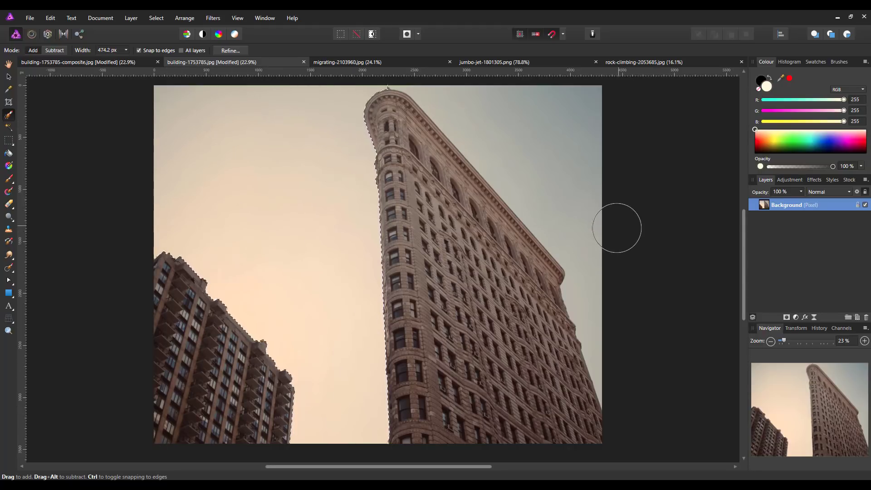
pyautogui.moveTo(550, 141)
pyautogui.mouseDown()
pyautogui.moveTo(510, 117)
pyautogui.moveTo(574, 163)
pyautogui.mouseUp()
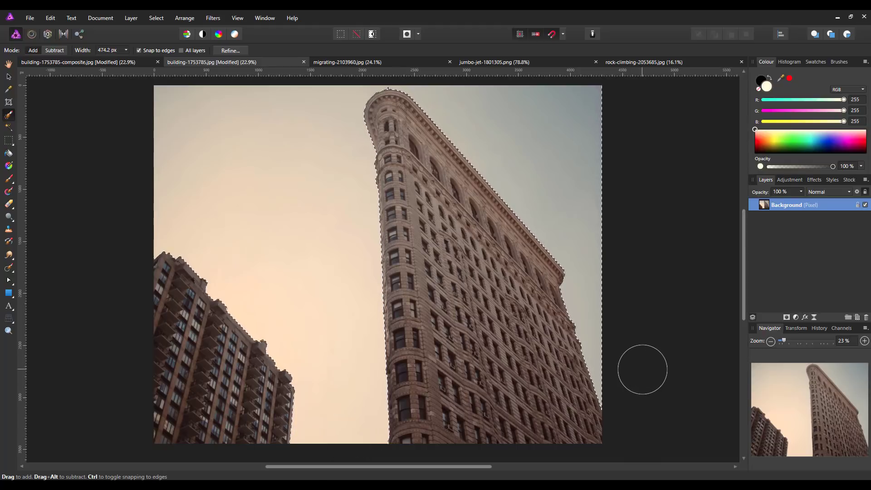
# - Reduce the selection brush to 13.3 px and subtract the spilled area at the tower's left edge from the selection
pyautogui.scroll(3, 633, 384)
pyautogui.scroll(5, 607, 387)
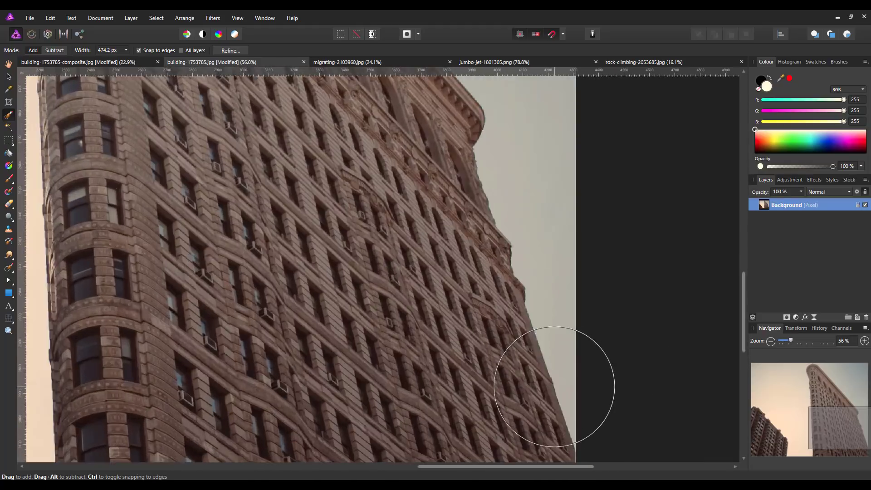
pyautogui.scroll(4, 554, 388)
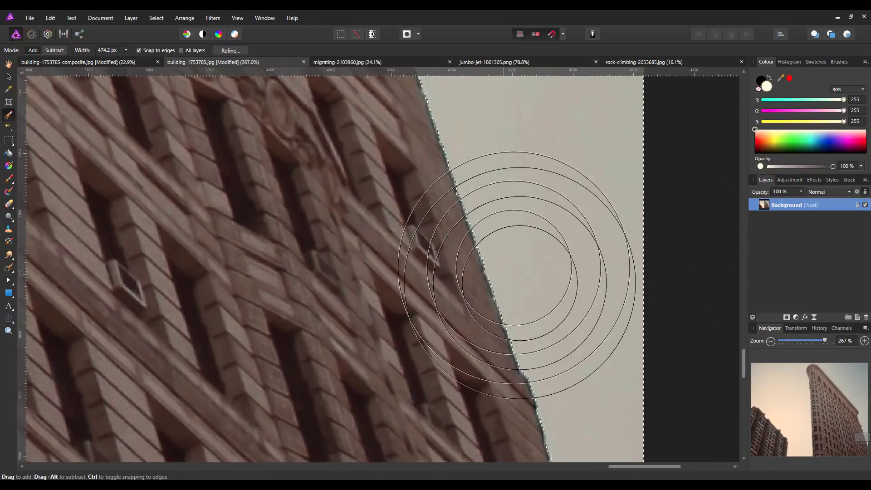
pyautogui.scroll(-1, 526, 259)
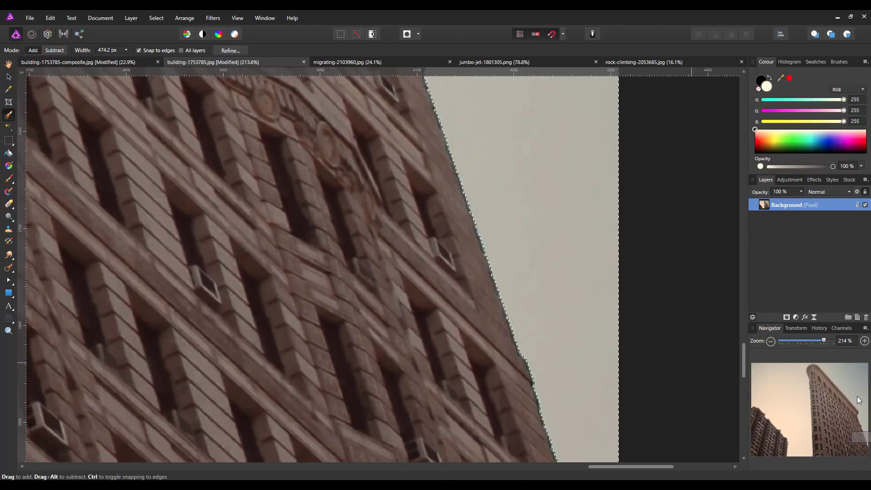
pyautogui.moveTo(863, 443)
pyautogui.mouseDown()
pyautogui.moveTo(848, 393)
pyautogui.moveTo(821, 366)
pyautogui.moveTo(806, 369)
pyautogui.moveTo(810, 380)
pyautogui.mouseUp()
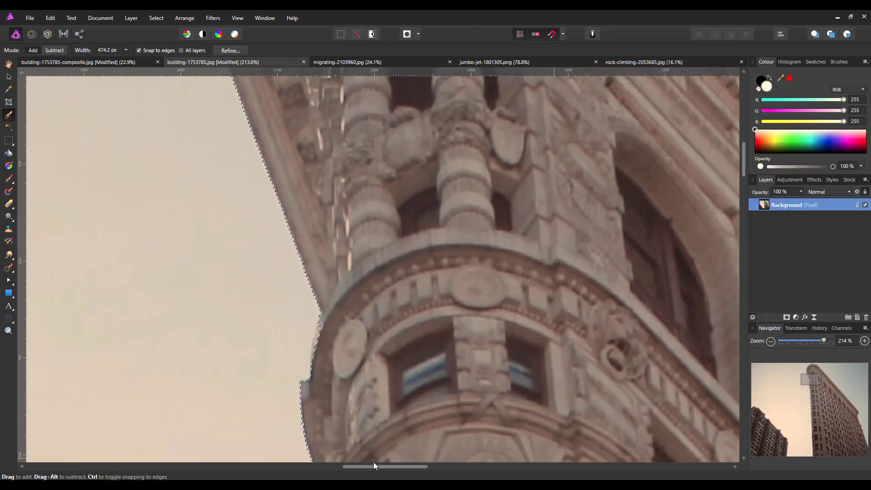
pyautogui.press('[')
pyautogui.press('[')
pyautogui.press('[')
pyautogui.press('[')
pyautogui.press('[')
pyautogui.press('[')
pyautogui.press('[')
pyautogui.press('[')
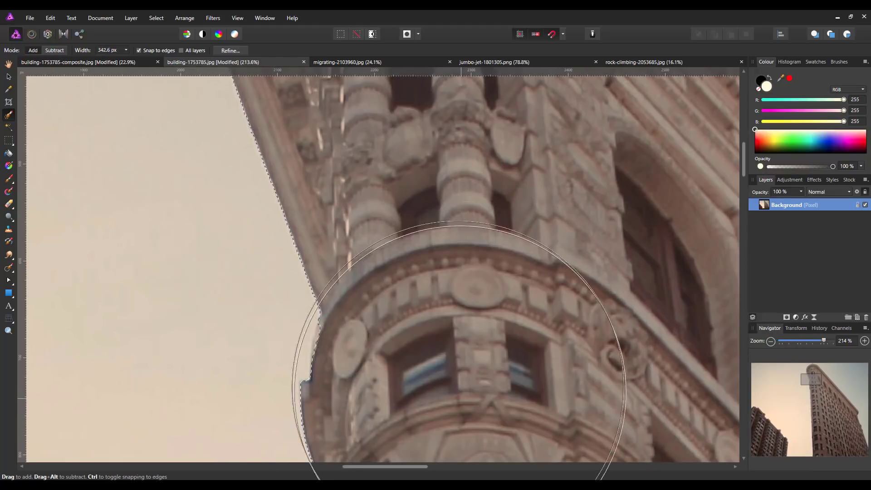
pyautogui.press('[')
pyautogui.press('[')
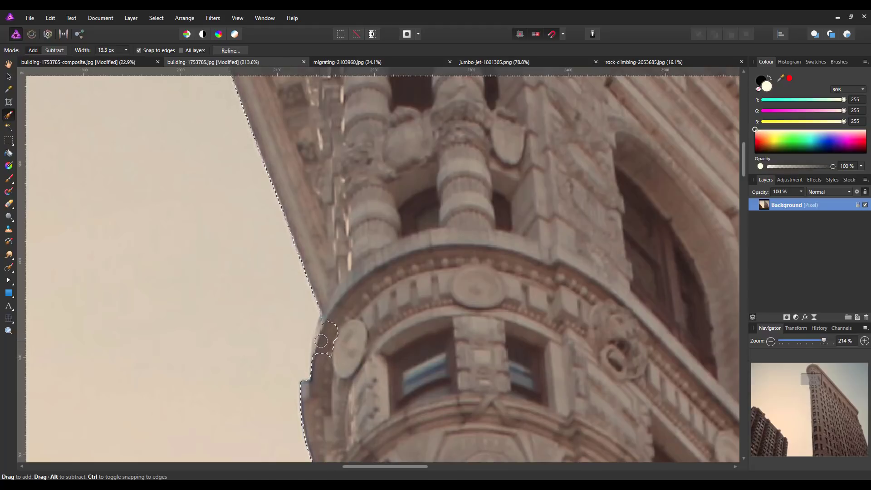
pyautogui.click(52, 50)
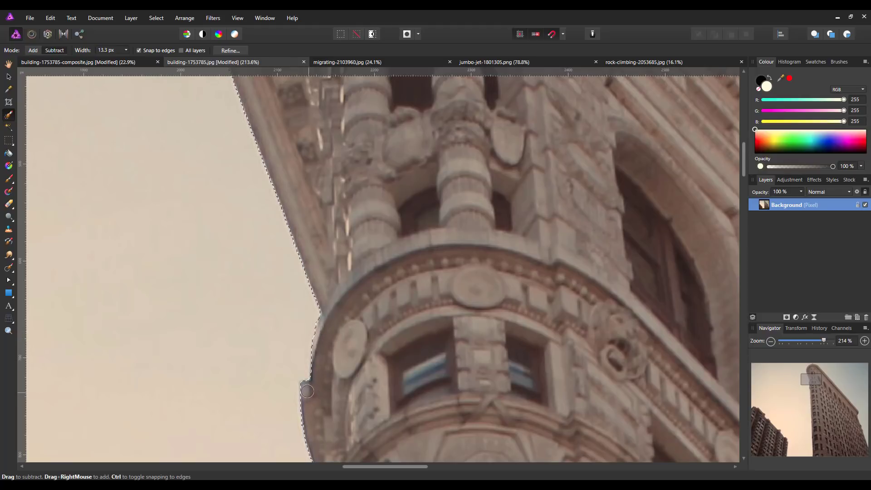
# - Check the selection along the low building's roofline, try deleting the selected sky, and undo the deletion
pyautogui.moveTo(815, 376)
pyautogui.mouseDown()
pyautogui.moveTo(815, 455)
pyautogui.moveTo(785, 454)
pyautogui.moveTo(789, 436)
pyautogui.moveTo(756, 405)
pyautogui.moveTo(763, 409)
pyautogui.mouseUp()
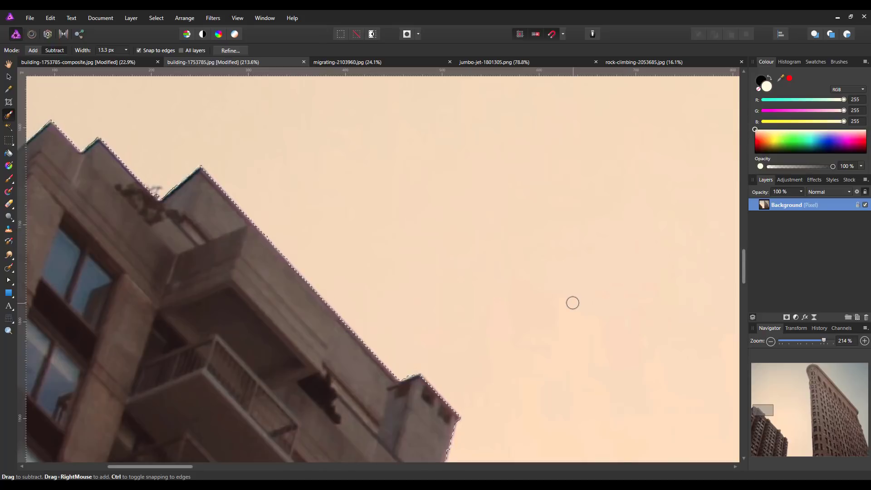
pyautogui.hotkey('ctrl', '0')
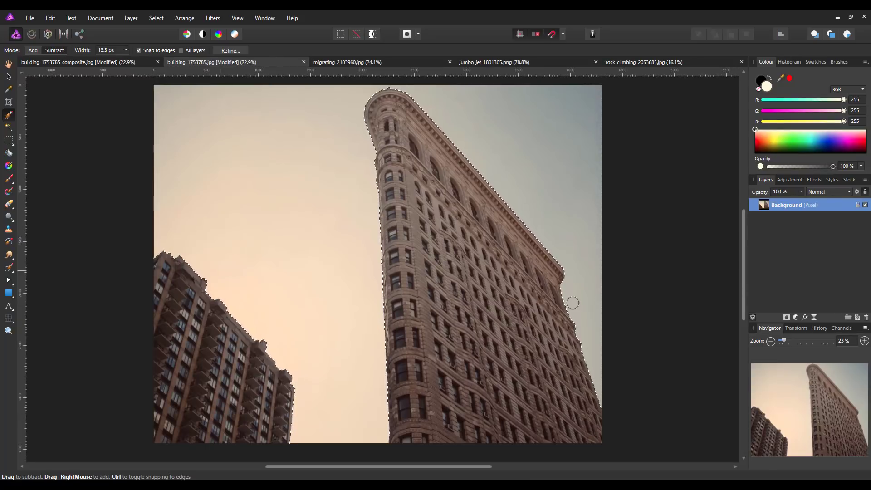
pyautogui.moveTo(563, 301); pyautogui.dragTo(560, 340)
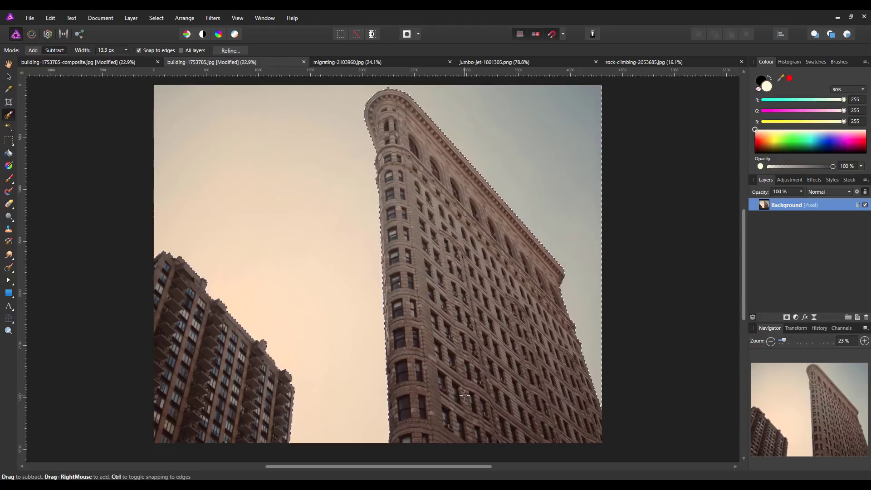
pyautogui.press('Delete')
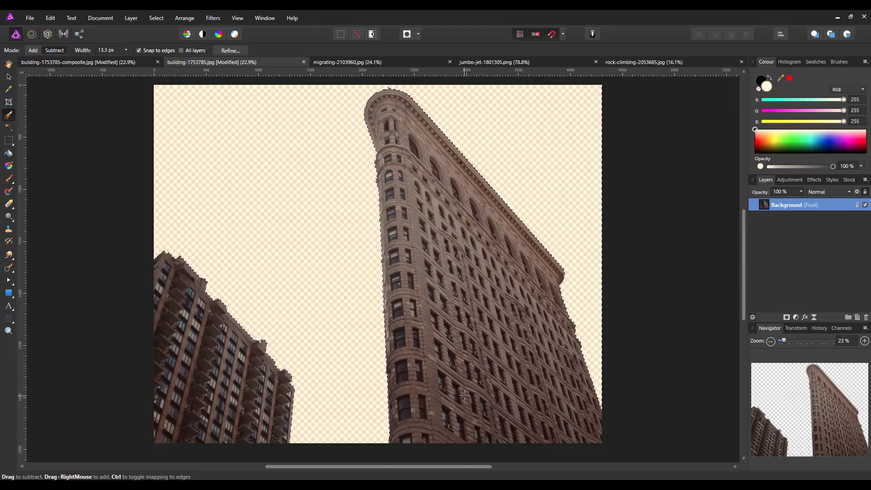
pyautogui.hotkey('ctrl', 'z')
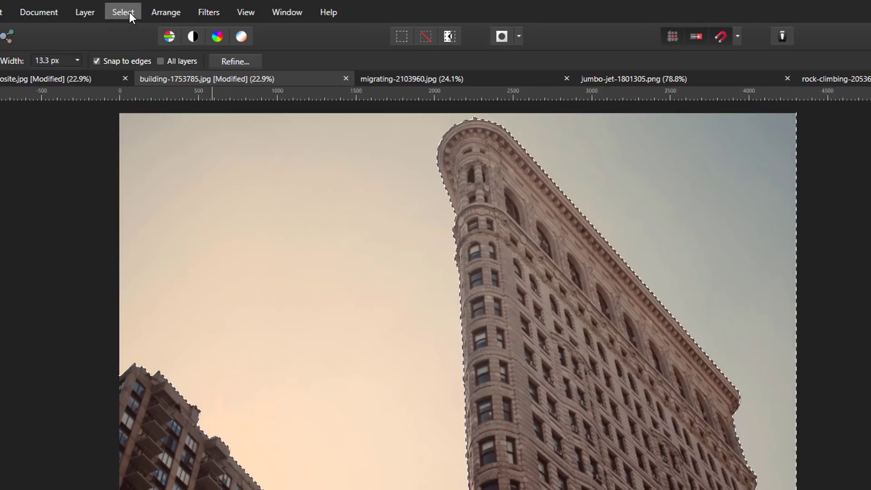
# - Open Refine Selection for the sky selection and move the dialog higher over the image
pyautogui.click(130, 13)
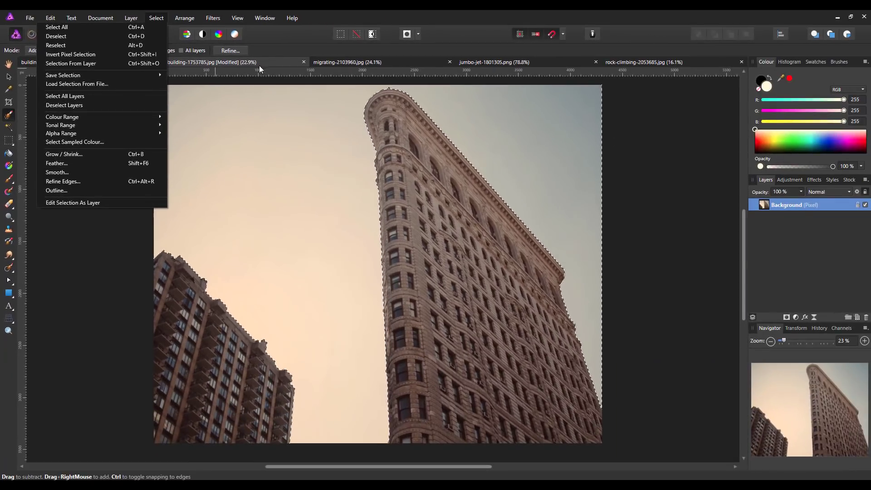
pyautogui.click(288, 36)
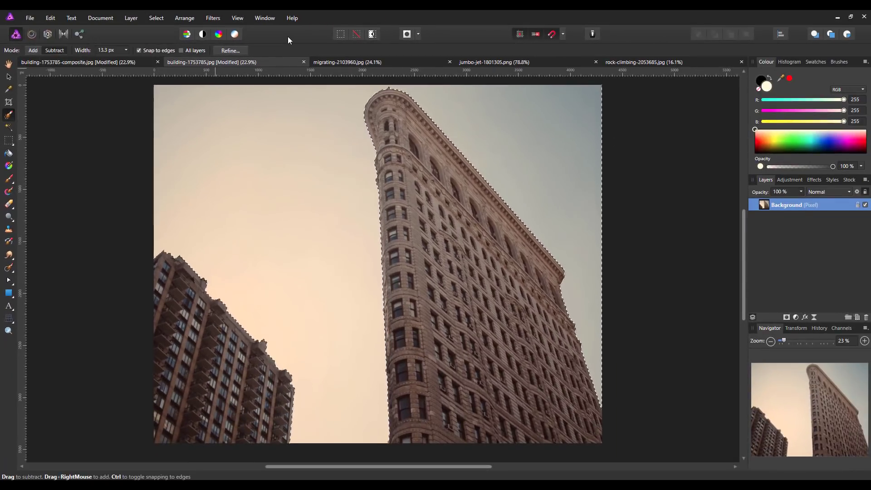
pyautogui.click(232, 51)
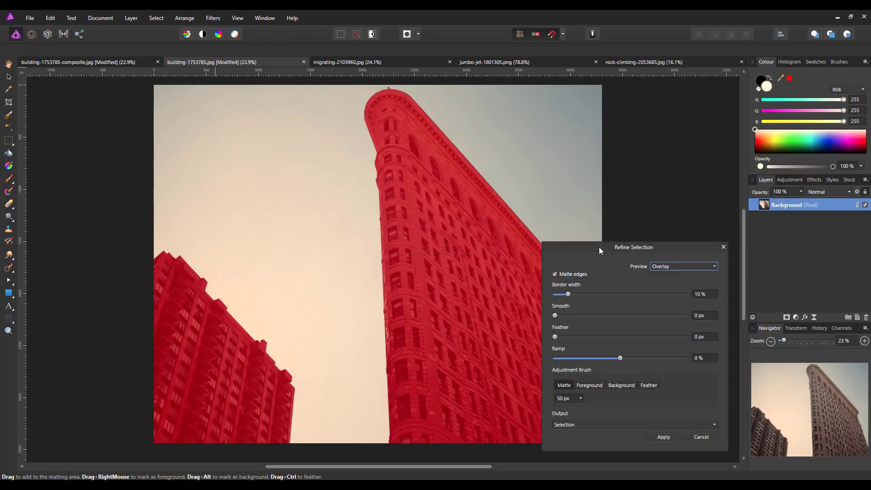
pyautogui.moveTo(596, 248); pyautogui.dragTo(581, 135)
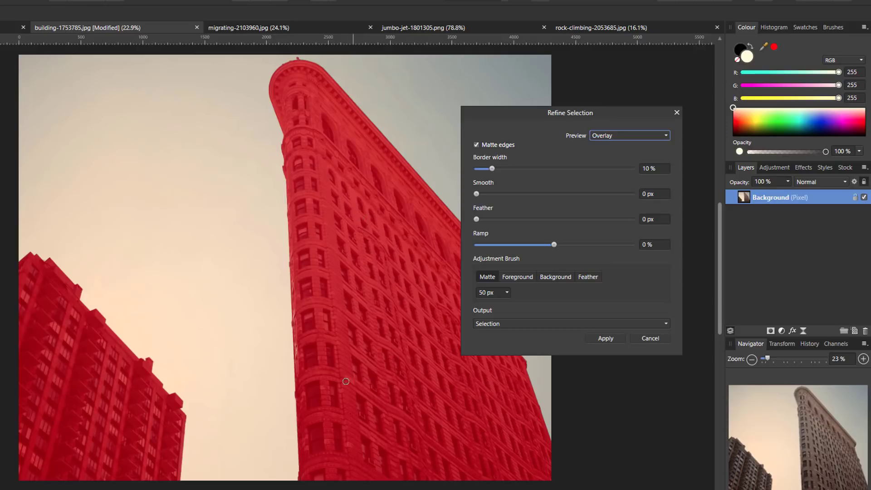
# - Compare the Black matte, White matte, Black and white and Transparent previews of the selection, and return to Overlay
pyautogui.click(665, 136)
pyautogui.click(622, 159)
pyautogui.click(666, 136)
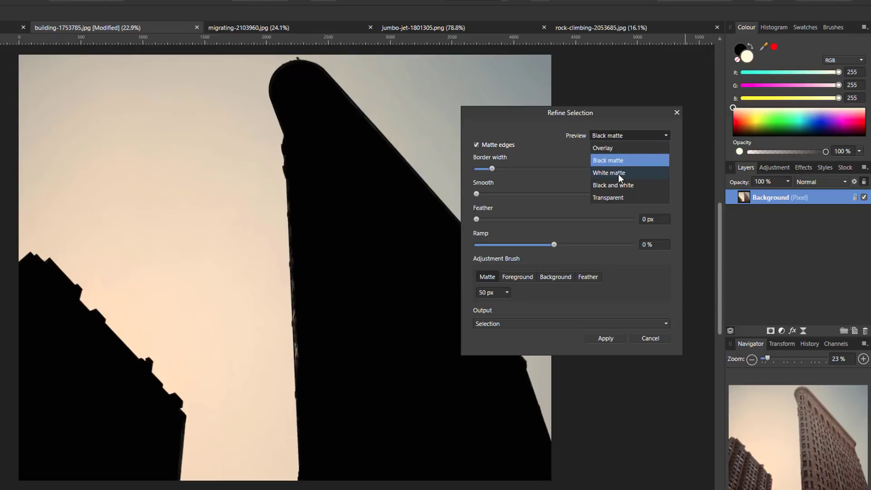
pyautogui.click(619, 174)
pyautogui.click(666, 136)
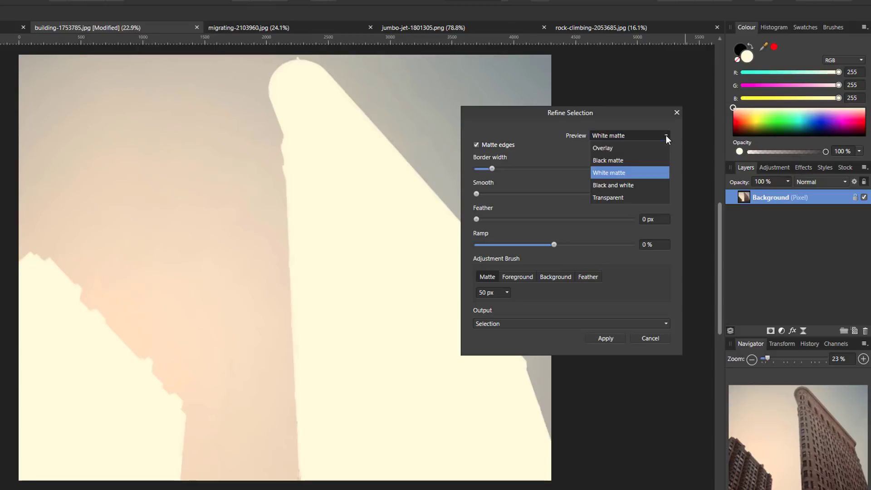
pyautogui.click(615, 185)
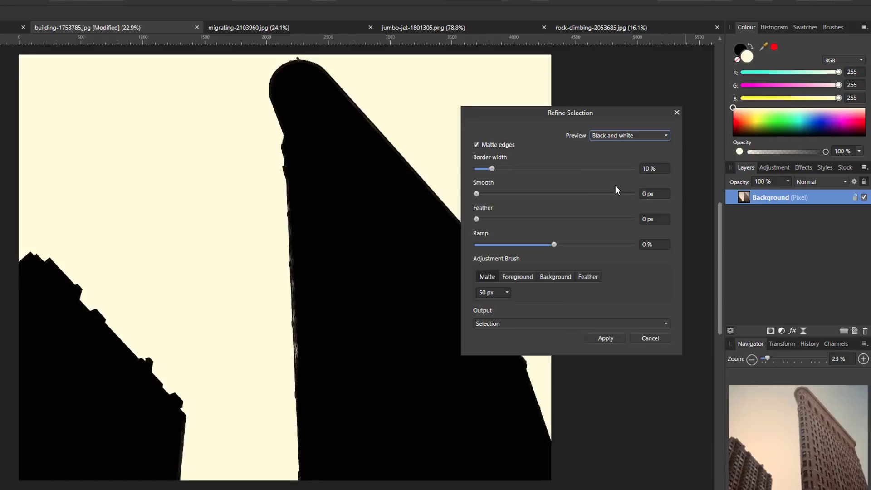
pyautogui.click(666, 136)
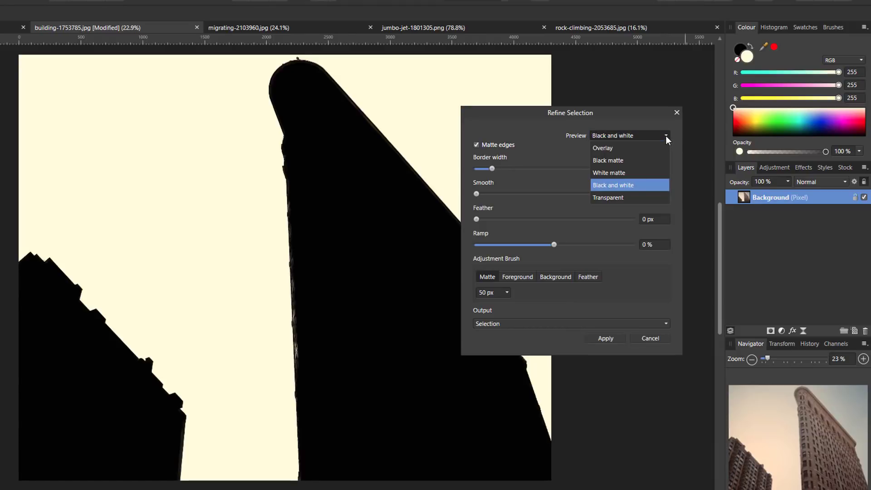
pyautogui.click(618, 196)
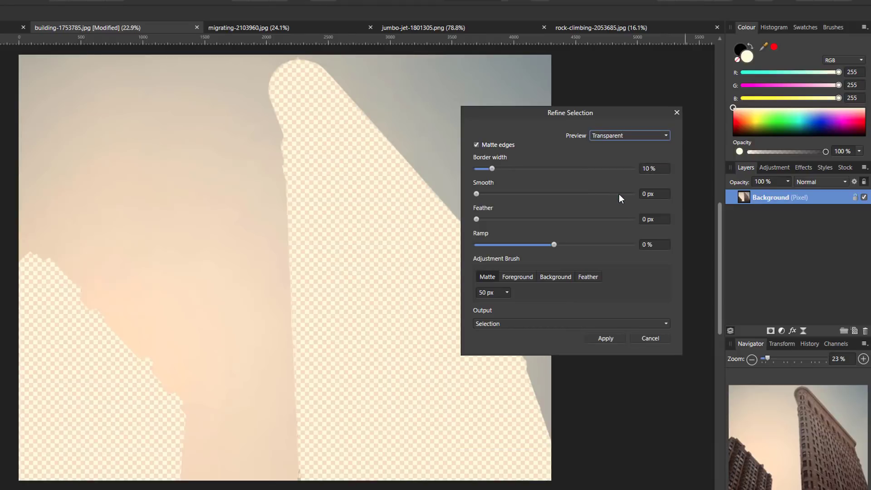
pyautogui.click(667, 136)
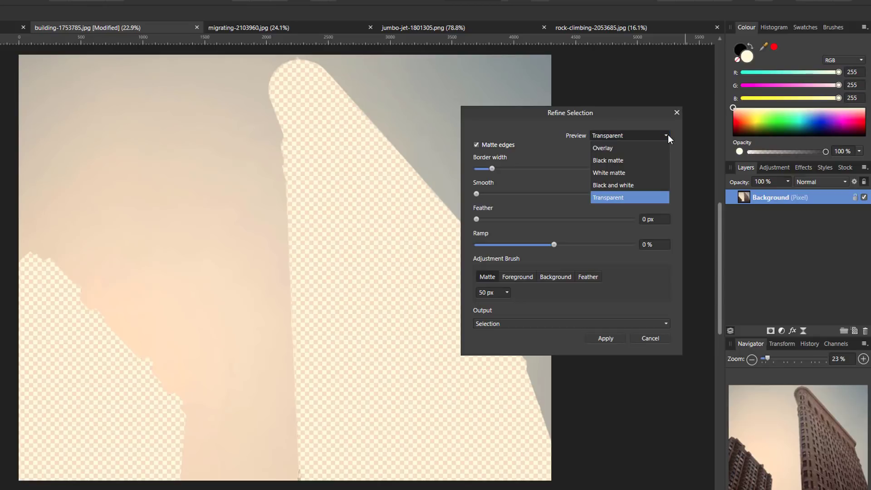
pyautogui.click(622, 149)
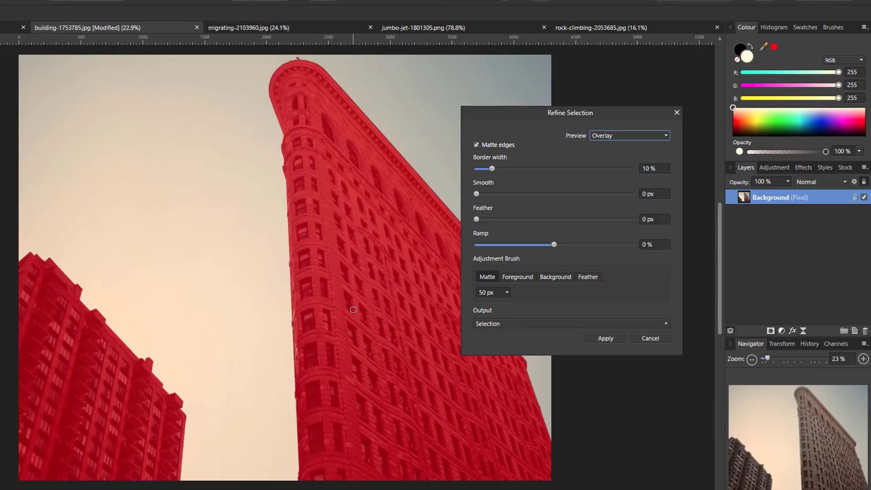
# - Try a 100 px feather on the sky selection along the tower's left edge and close the refinement dialog
pyautogui.scroll(5, 277, 359)
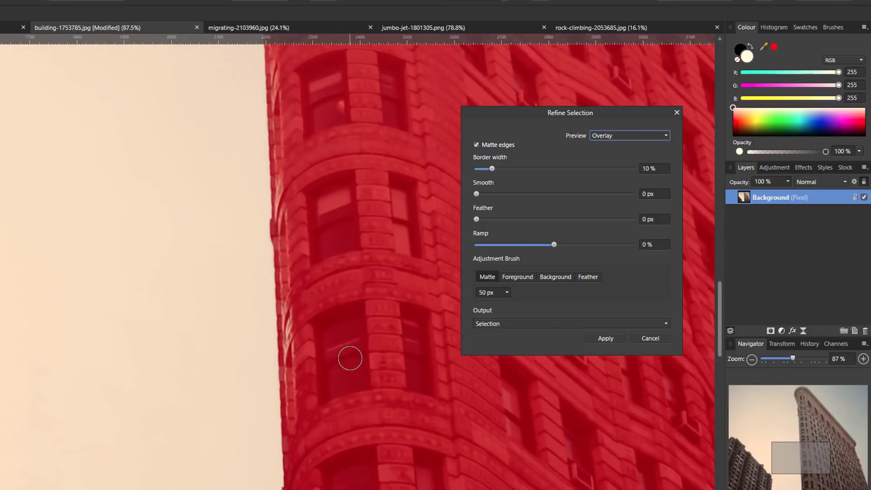
pyautogui.scroll(5, 350, 359)
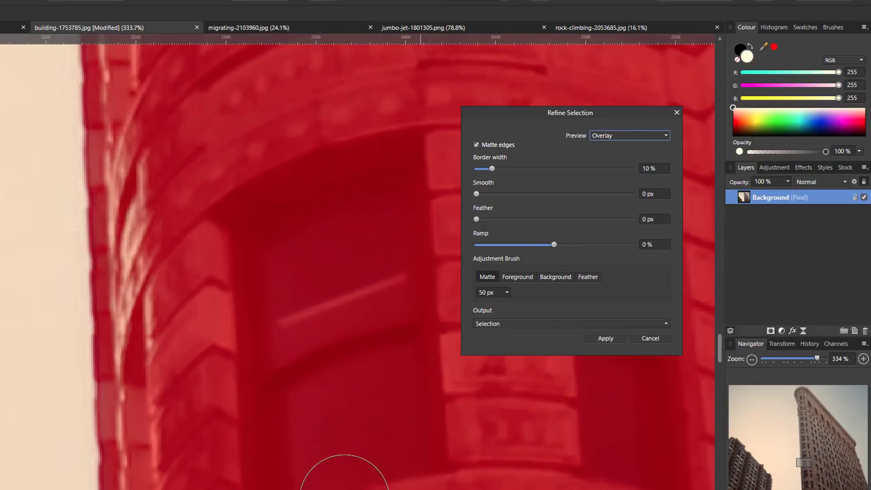
pyautogui.hscroll(-3, 339, 266)
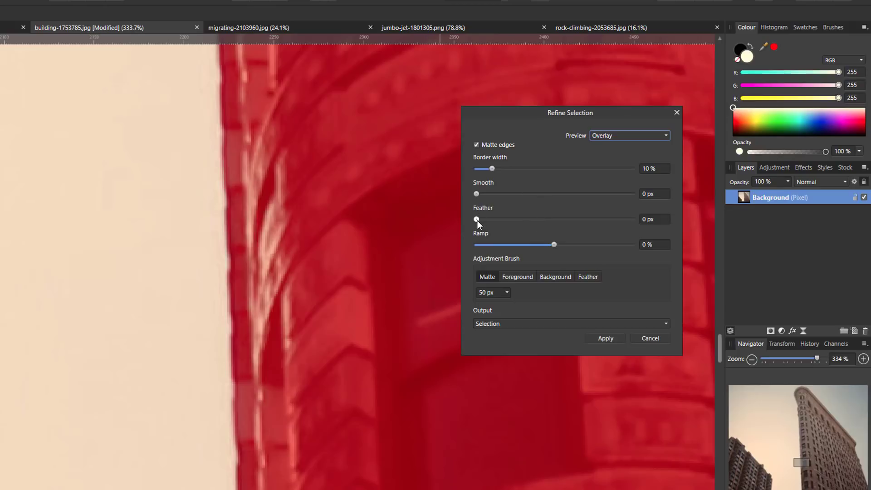
pyautogui.moveTo(477, 220); pyautogui.dragTo(613, 224)
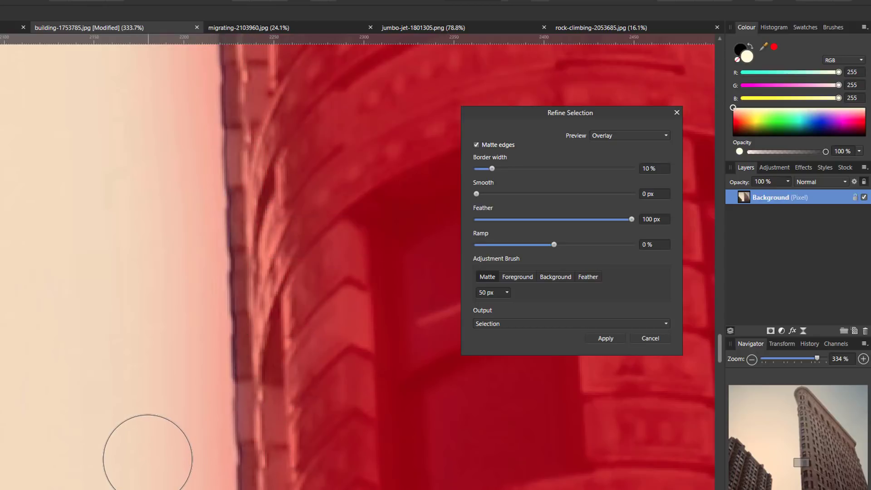
pyautogui.press('Return')
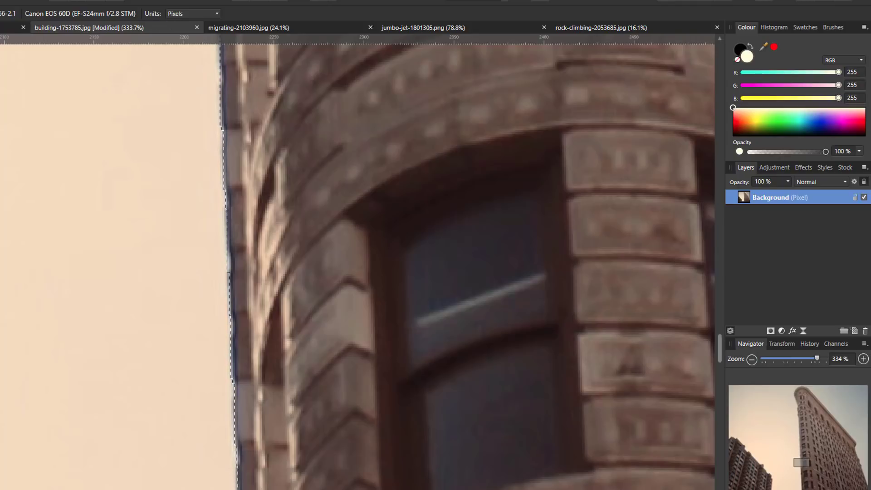
# - Reopen Refine Selection for the sky, test a 100 px feather, reduce it to 1.4 px and apply the refinement
pyautogui.press('w')
pyautogui.click(110, 14)
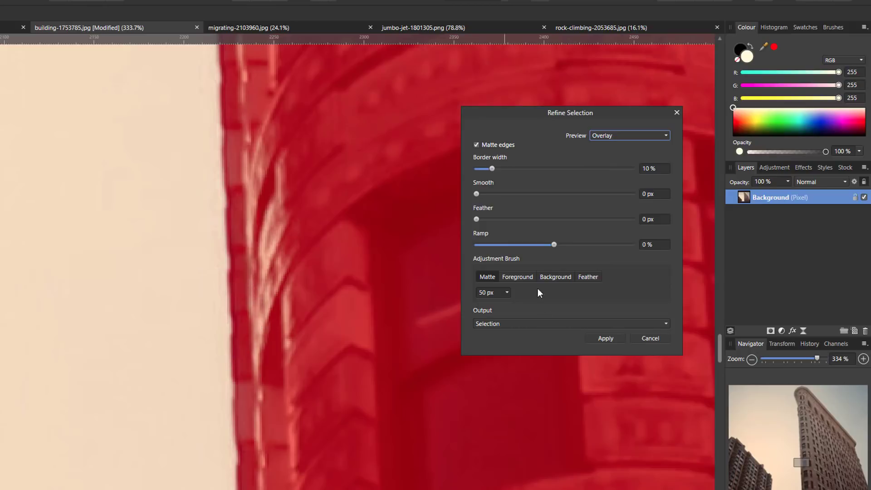
pyautogui.moveTo(477, 219); pyautogui.dragTo(609, 220)
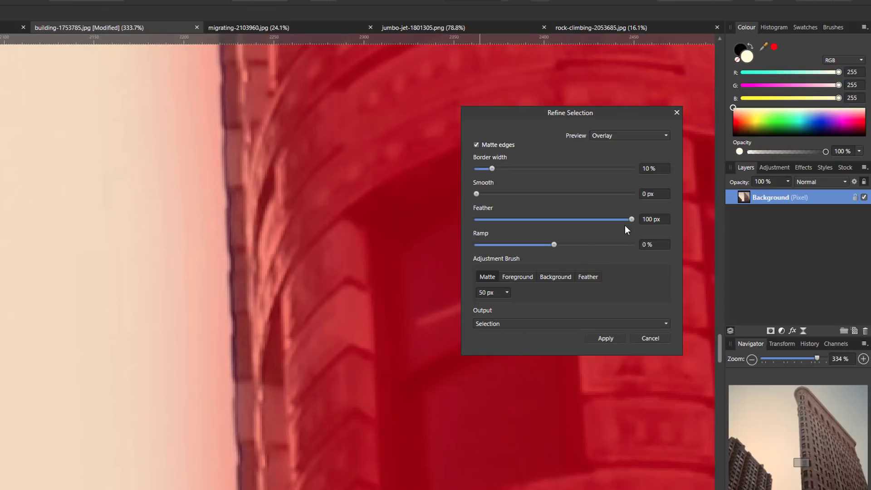
pyautogui.moveTo(631, 221); pyautogui.dragTo(478, 222)
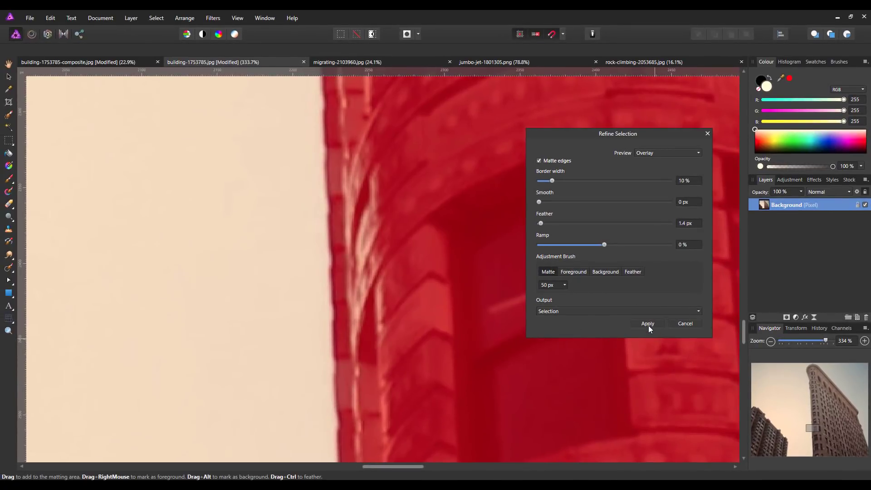
pyautogui.click(648, 323)
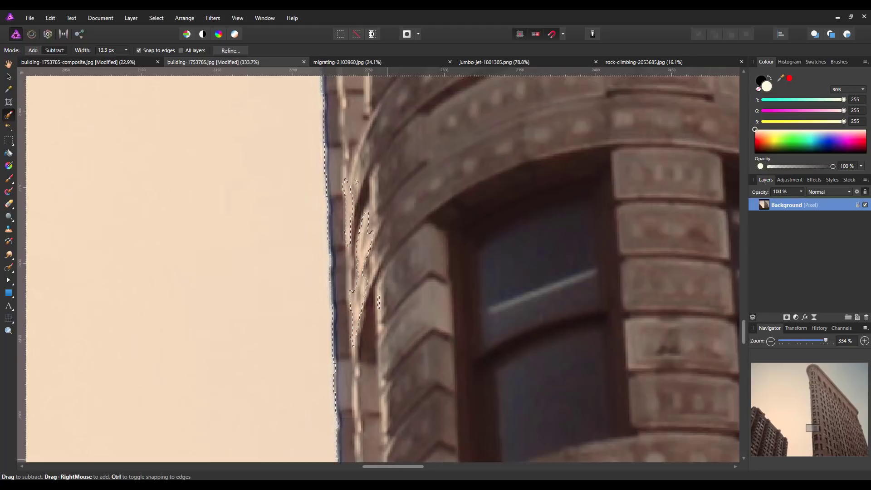
# - Inspect the refined selection edge up close along the tower's side and around its top
pyautogui.hotkey('ctrl', '0')
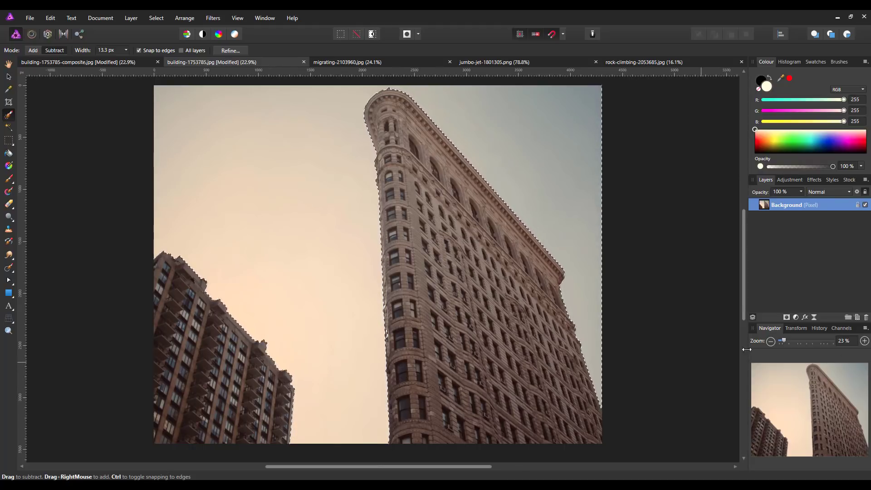
pyautogui.moveTo(786, 339); pyautogui.dragTo(807, 341)
pyautogui.moveTo(820, 408)
pyautogui.mouseDown()
pyautogui.moveTo(831, 431)
pyautogui.moveTo(819, 425)
pyautogui.mouseUp()
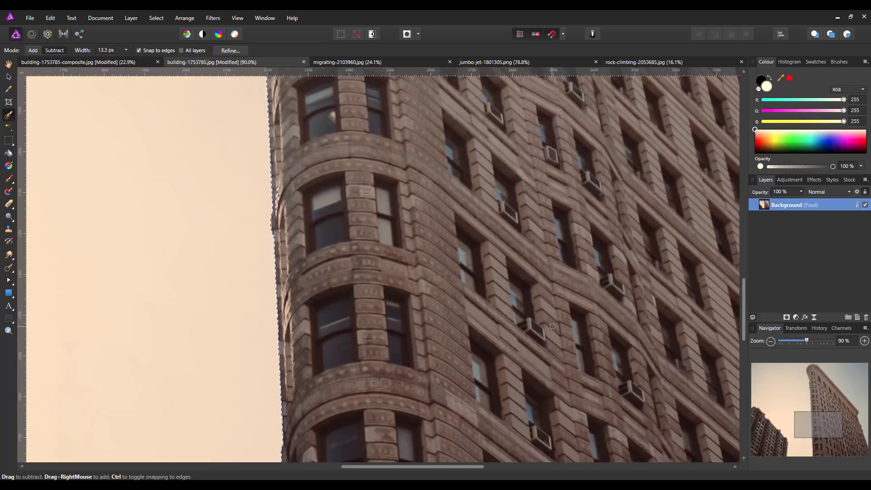
pyautogui.click(821, 422)
pyautogui.moveTo(822, 421); pyautogui.dragTo(819, 376)
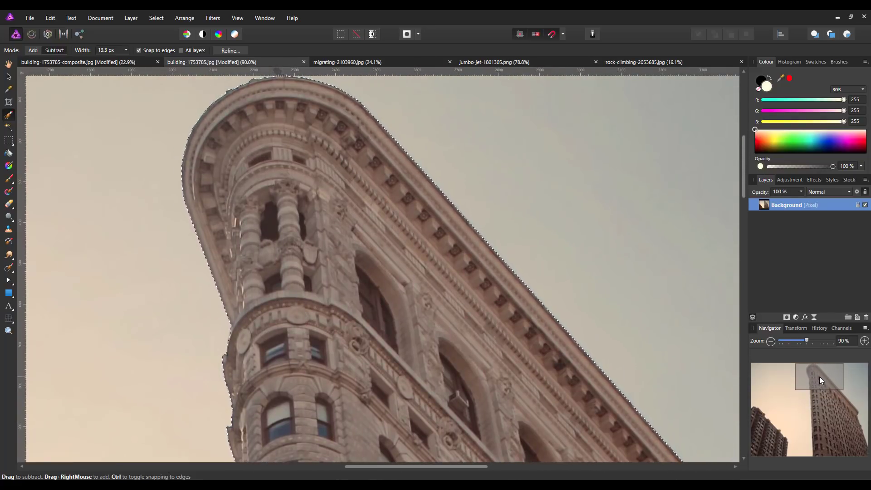
pyautogui.hotkey('ctrl', '0')
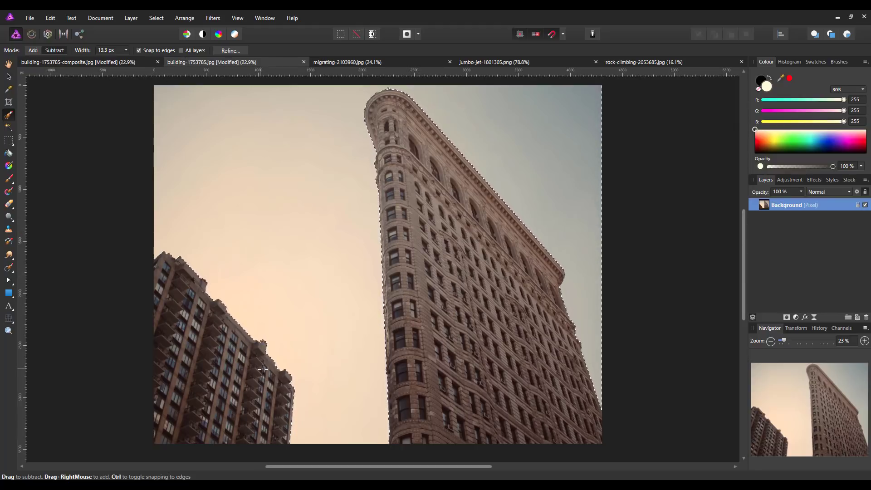
# - Invert the pixel selection to cover the buildings and duplicate them onto a new layer
pyautogui.click(155, 19)
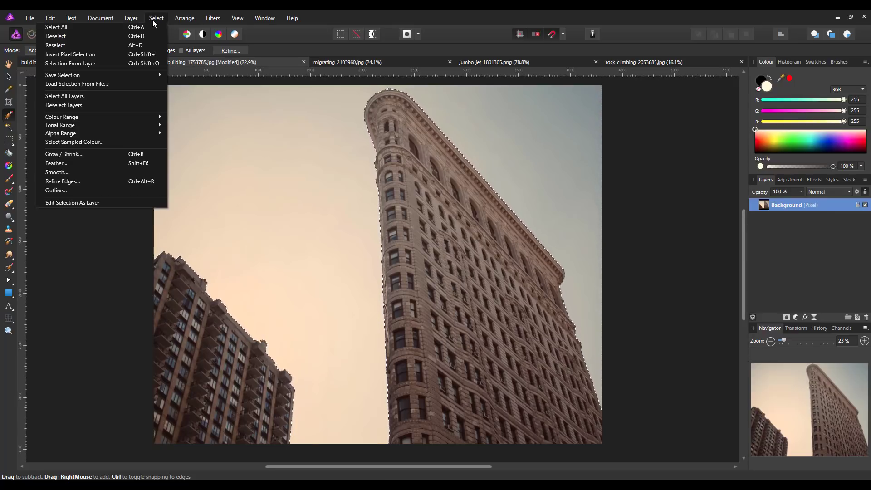
pyautogui.click(90, 54)
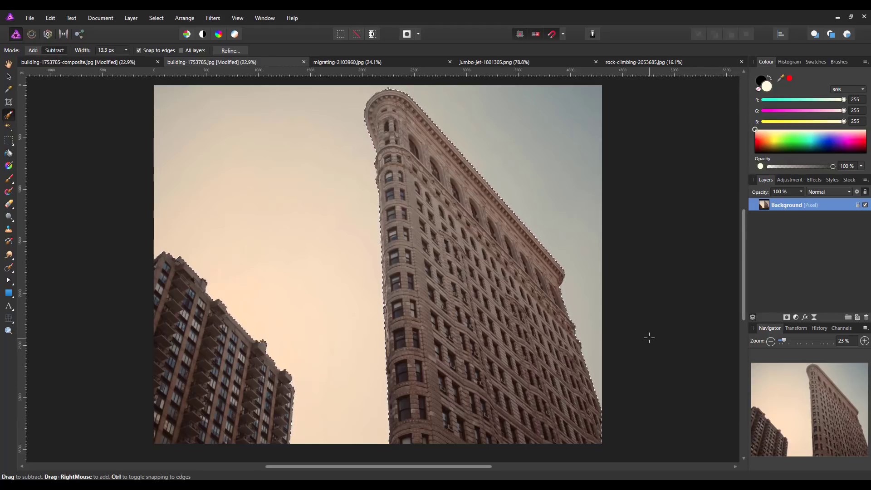
pyautogui.hotkey('ctrl', 'j')
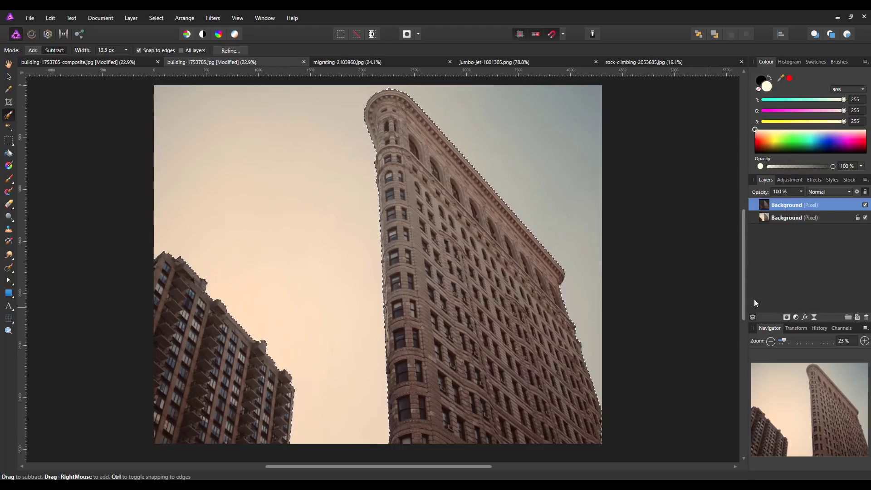
# - Clear the selection and hide the original Background layer, toggling its visibility to compare the cutout with the full photo
pyautogui.click(865, 218)
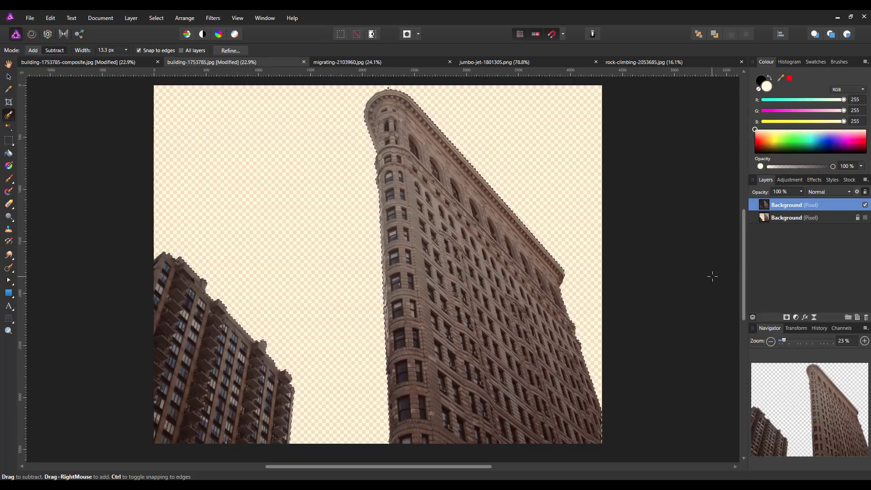
pyautogui.hotkey('ctrl', 'd')
pyautogui.click(818, 216)
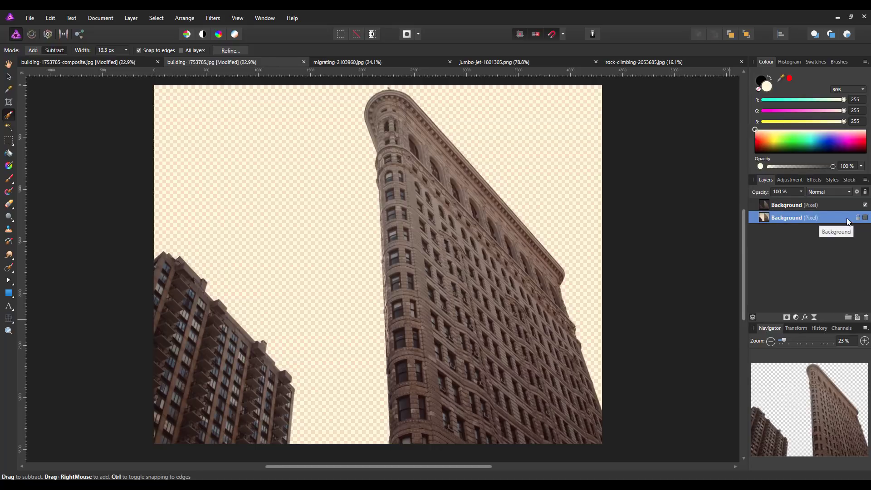
pyautogui.click(865, 218)
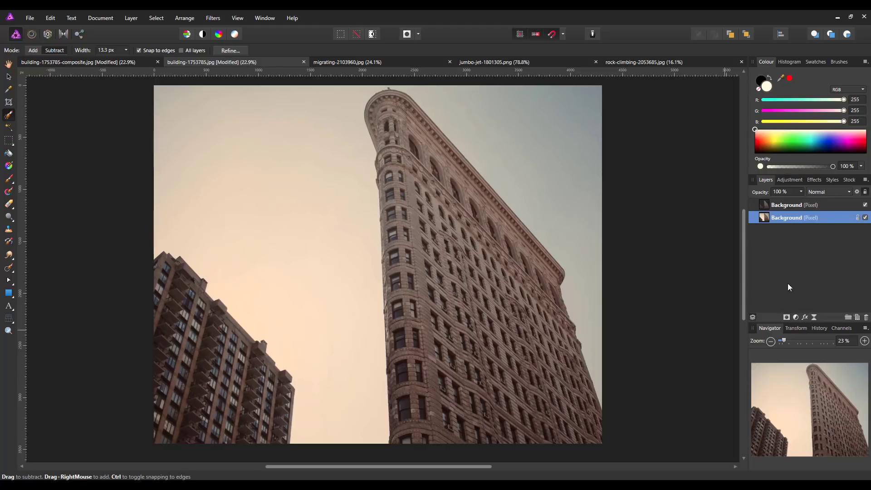
pyautogui.click(865, 218)
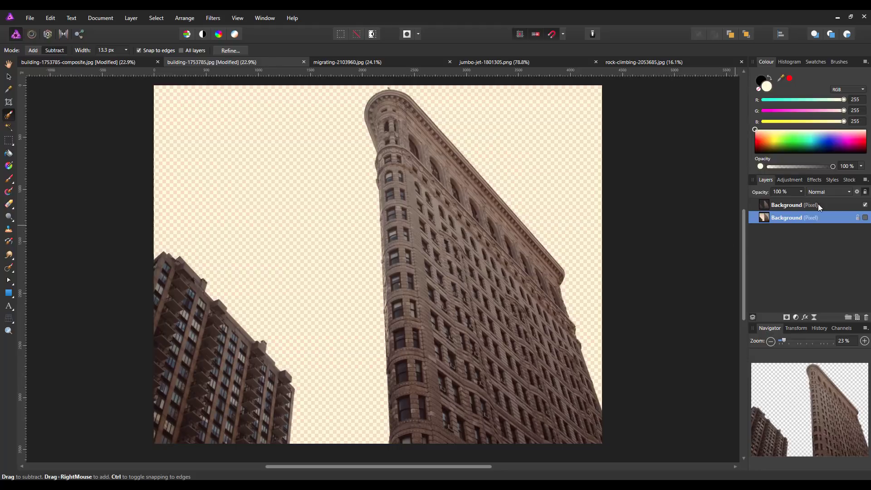
# - Rename the cutout layer as Buildings
pyautogui.click(839, 204)
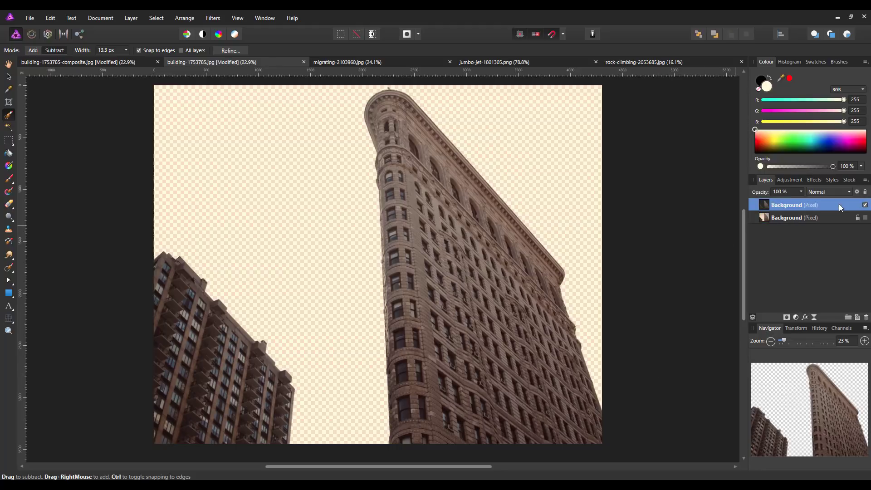
pyautogui.doubleClick(789, 206)
pyautogui.write('B')
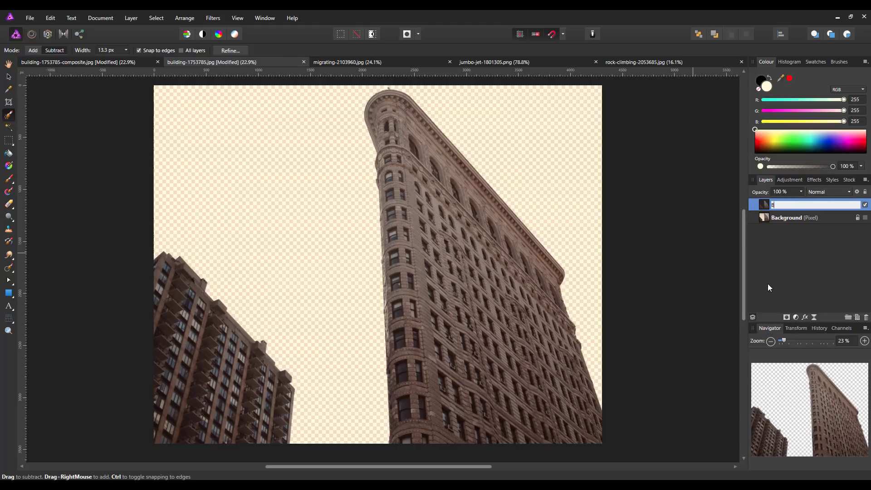
pyautogui.write('uildings')
pyautogui.press('Return')
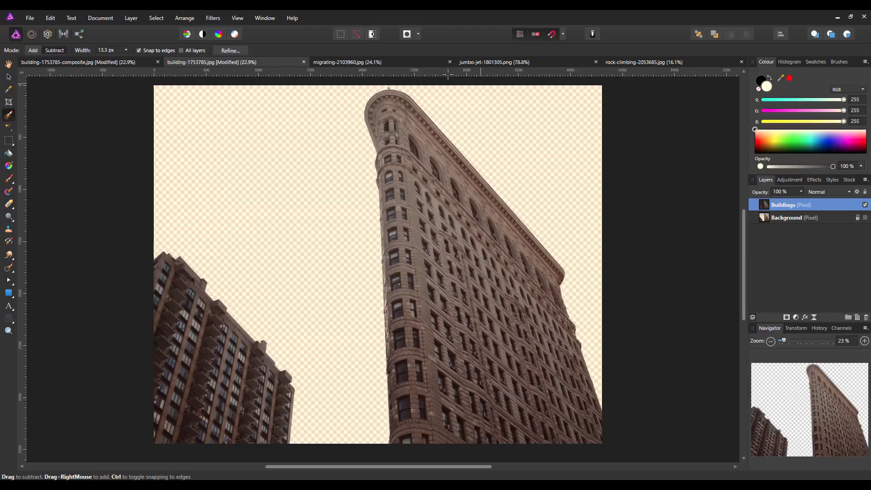
# - Copy the Background layer of the sunset sky photo migrating-2103960.jpg
pyautogui.click(388, 62)
pyautogui.press('h')
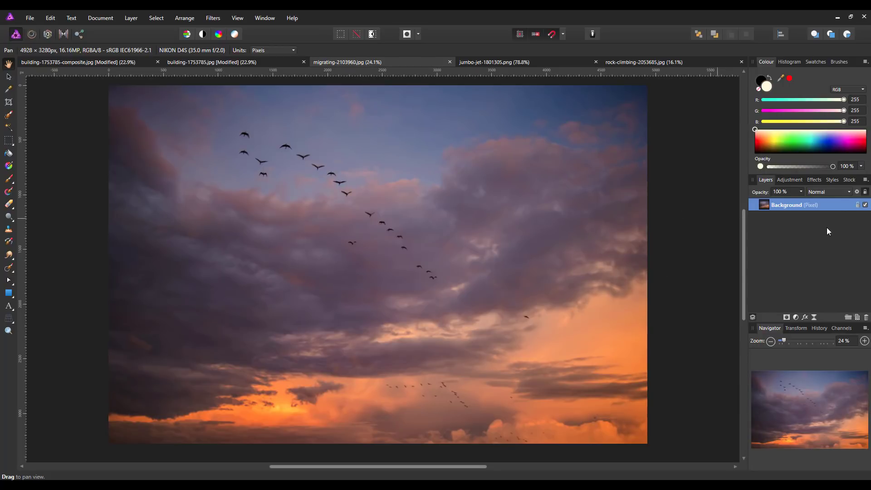
pyautogui.rightClick(790, 205)
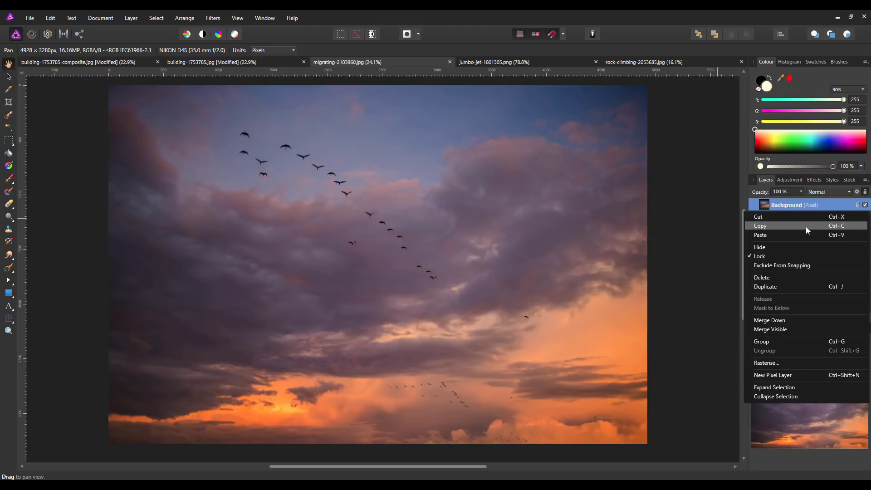
pyautogui.click(845, 225)
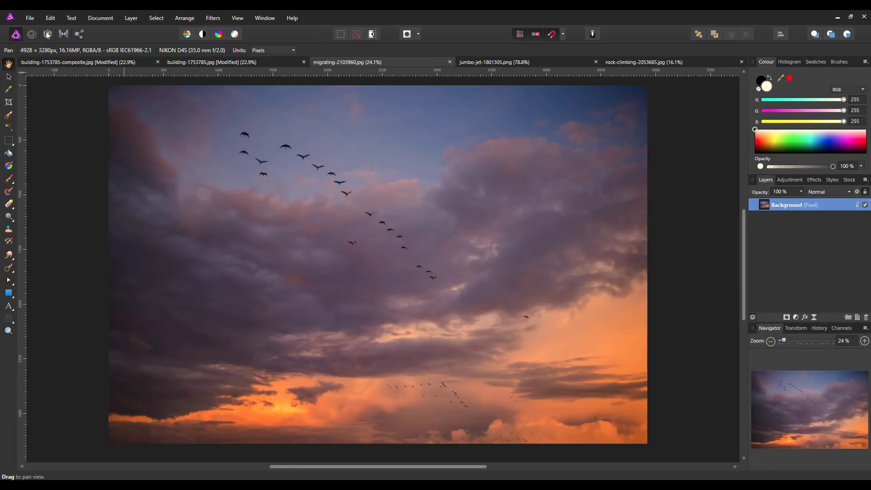
pyautogui.click(49, 19)
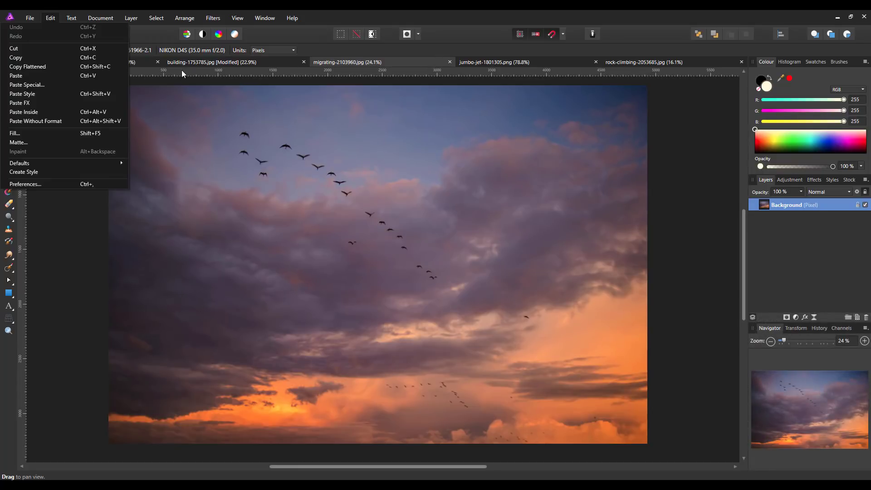
pyautogui.click(196, 71)
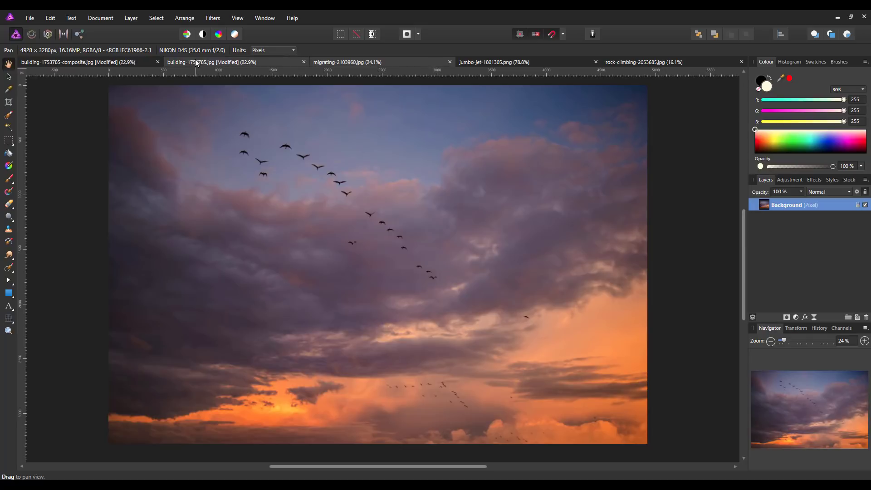
# - Paste the copied sky layer above the Buildings layer in building-1753785.jpg
pyautogui.click(236, 63)
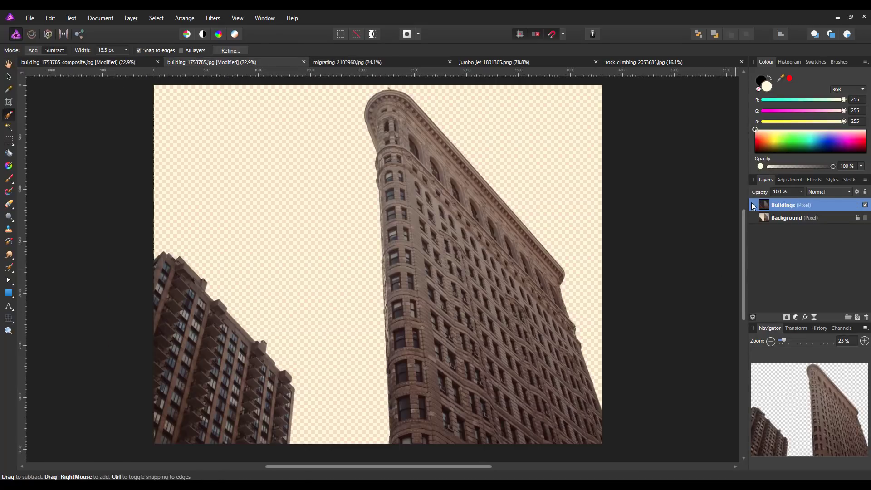
pyautogui.click(50, 19)
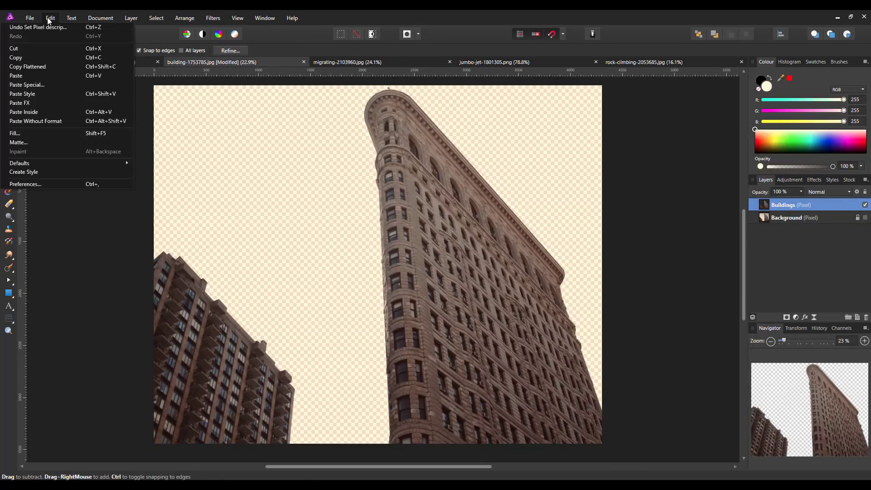
pyautogui.click(97, 76)
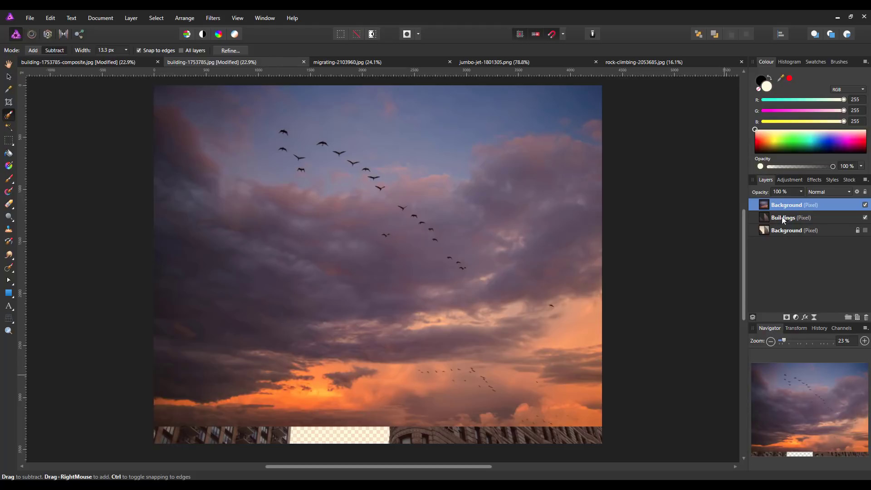
# - Rename the pasted sunset layer as Sky
pyautogui.doubleClick(791, 205)
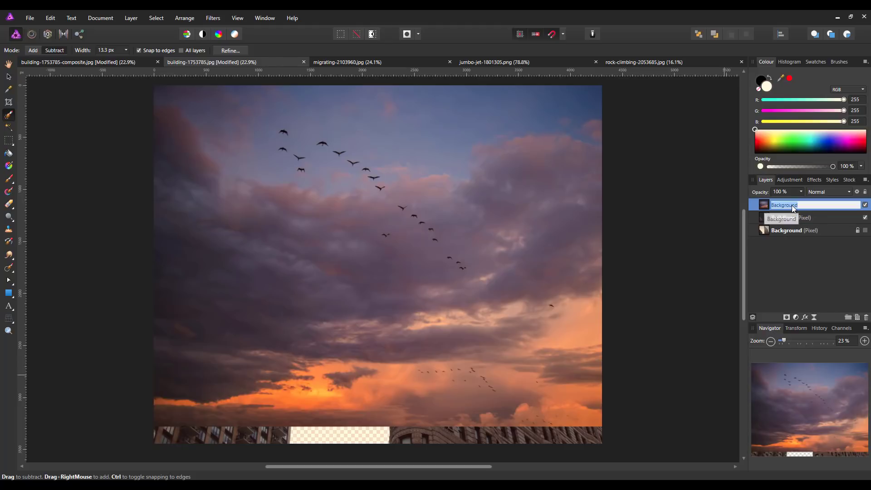
pyautogui.write('Sky')
pyautogui.press('Return')
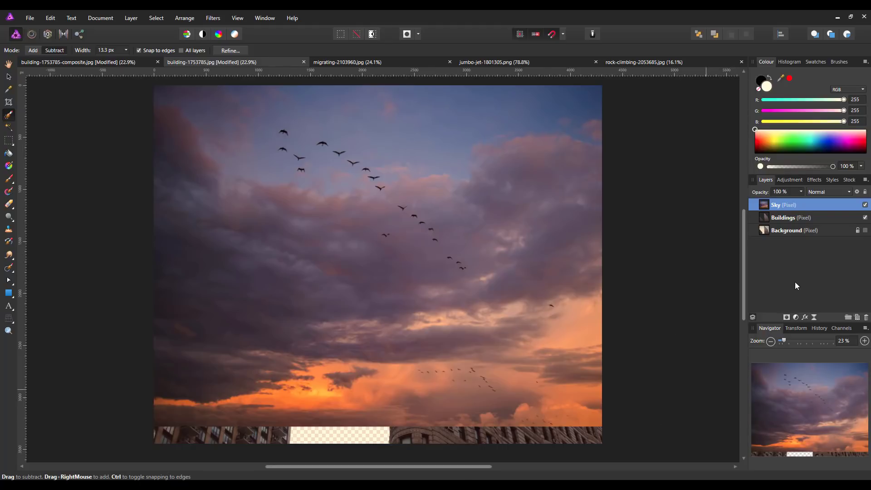
# - Examine the original photo by showing only the Background layer, and restore the visibility of the Buildings and Sky layers
pyautogui.click(793, 232)
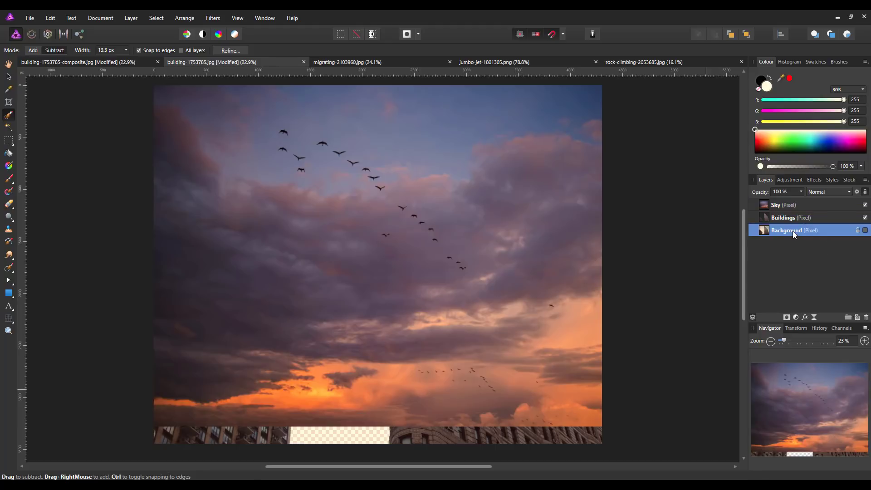
pyautogui.click(865, 205)
pyautogui.click(866, 218)
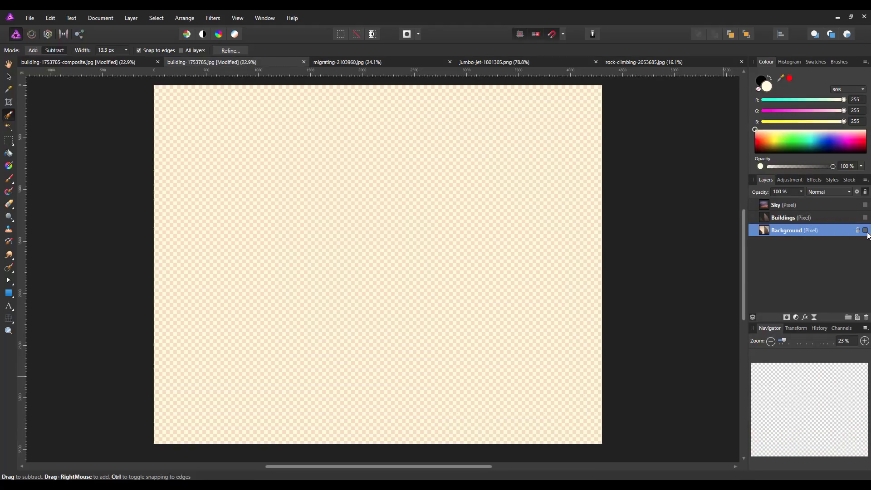
pyautogui.click(865, 231)
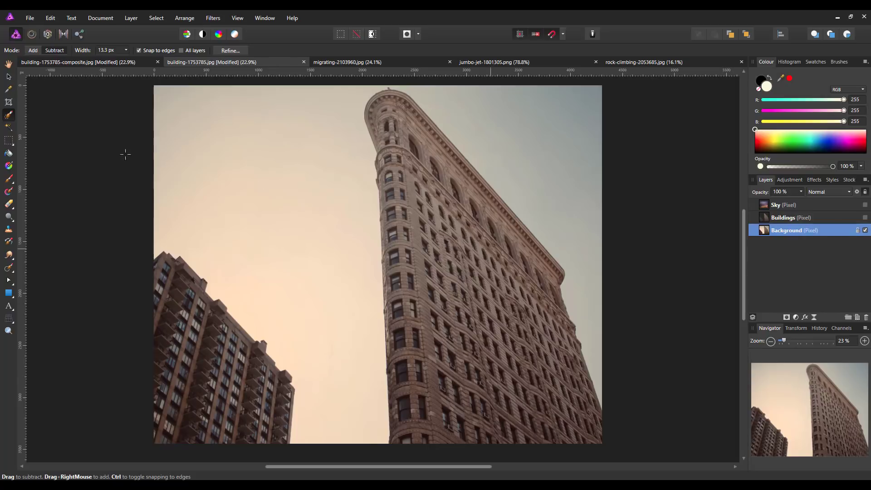
pyautogui.click(8, 77)
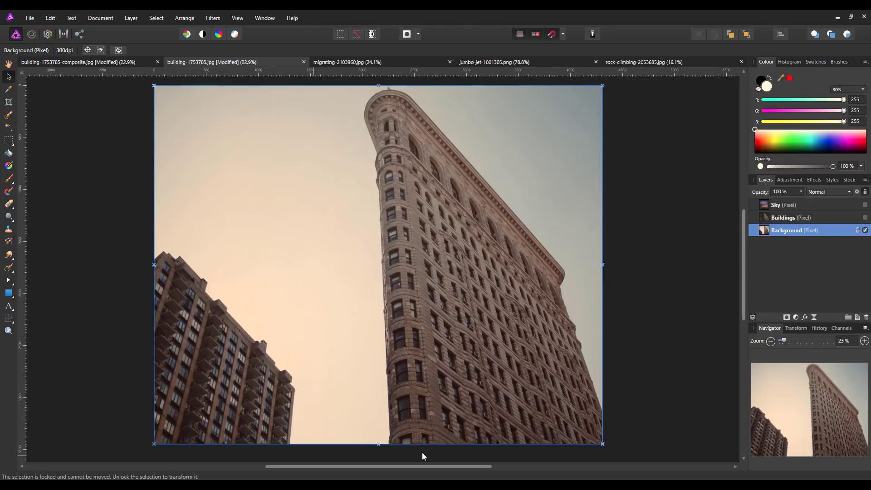
pyautogui.click(865, 230)
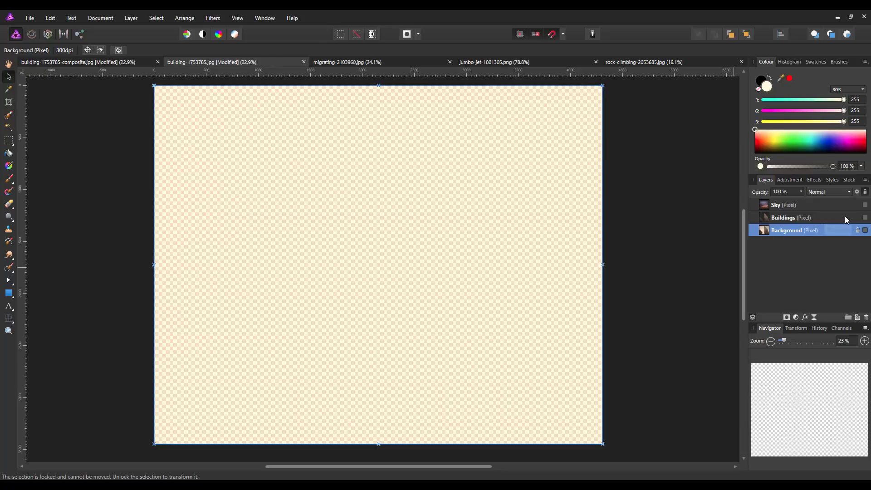
pyautogui.click(846, 220)
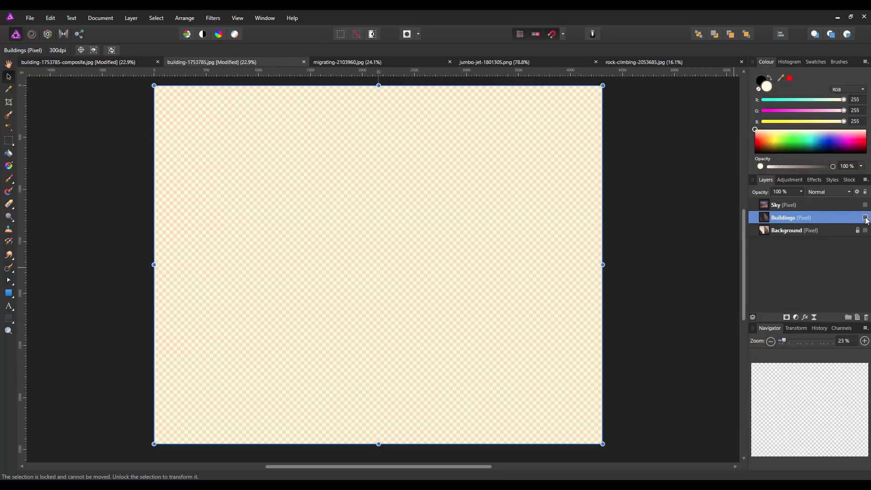
pyautogui.click(865, 217)
pyautogui.click(865, 205)
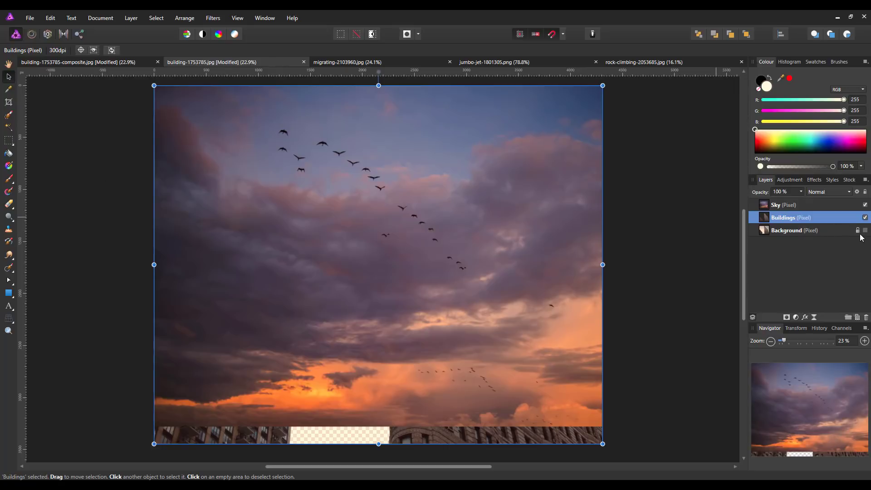
# - Enlarge the Sky layer proportionally to cover the whole canvas and place it beneath the Buildings layer
pyautogui.click(811, 204)
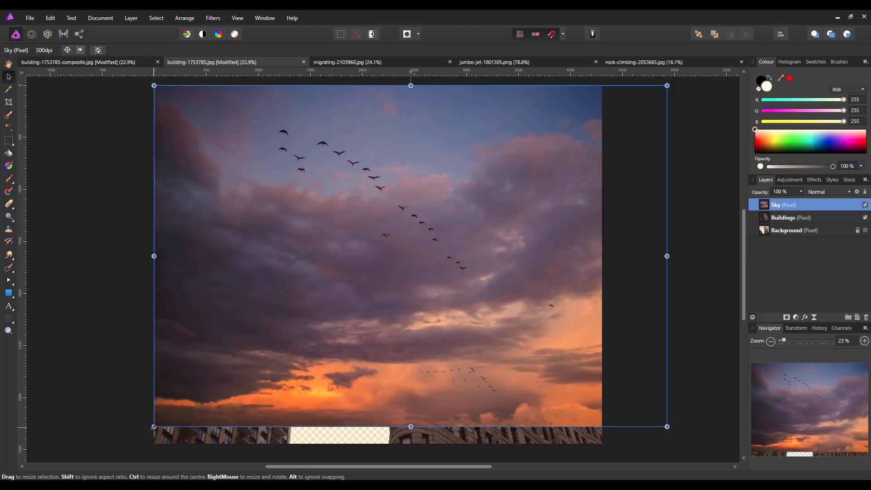
pyautogui.moveTo(153, 426); pyautogui.dragTo(131, 441)
pyautogui.moveTo(441, 300); pyautogui.dragTo(437, 306)
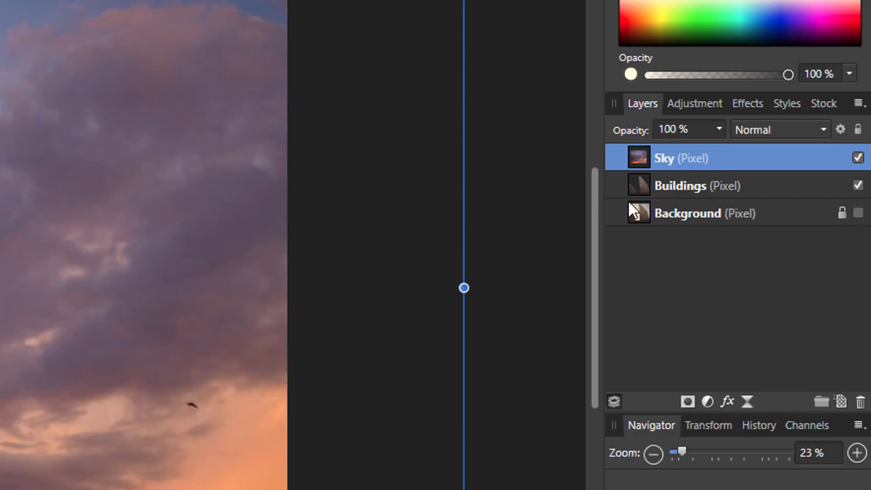
pyautogui.moveTo(764, 160); pyautogui.dragTo(770, 202)
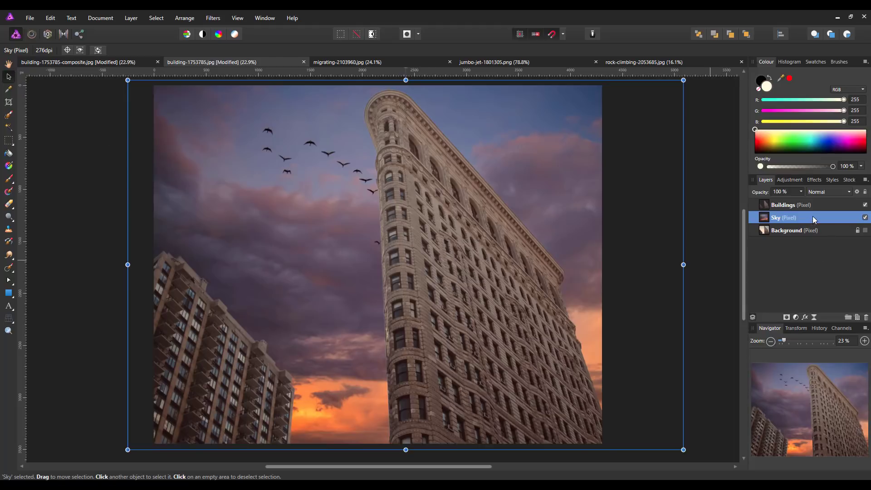
# - Shift the Sky layer left and slightly up and enlarge it a little, so more birds show between the buildings and the canvas stays covered
pyautogui.moveTo(386, 347); pyautogui.dragTo(309, 351)
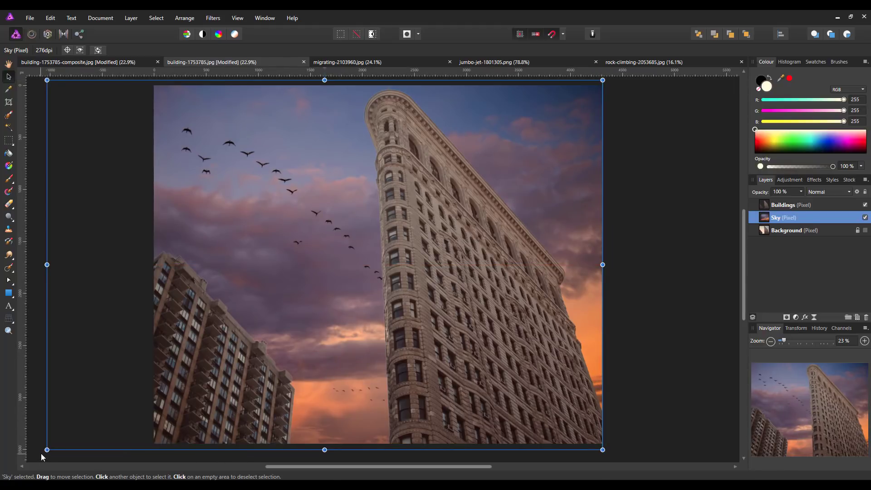
pyautogui.moveTo(47, 449); pyautogui.dragTo(27, 446)
pyautogui.moveTo(538, 336); pyautogui.dragTo(530, 334)
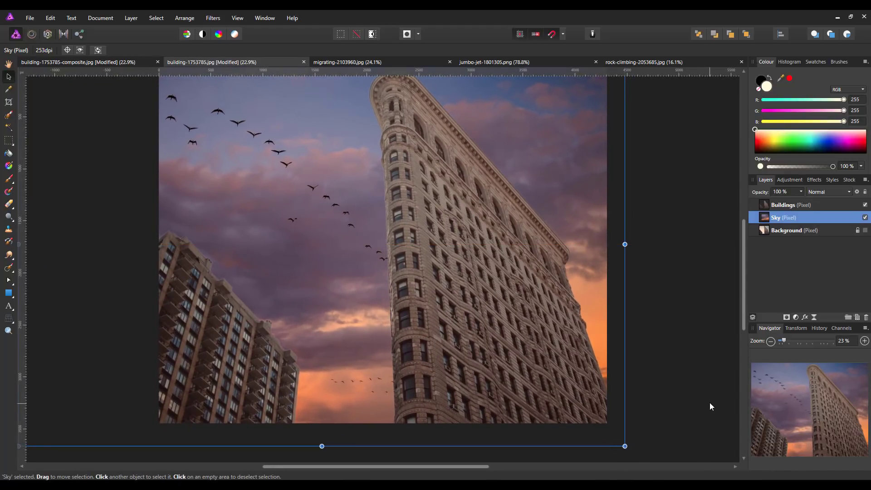
pyautogui.hotkey('ctrl', '0')
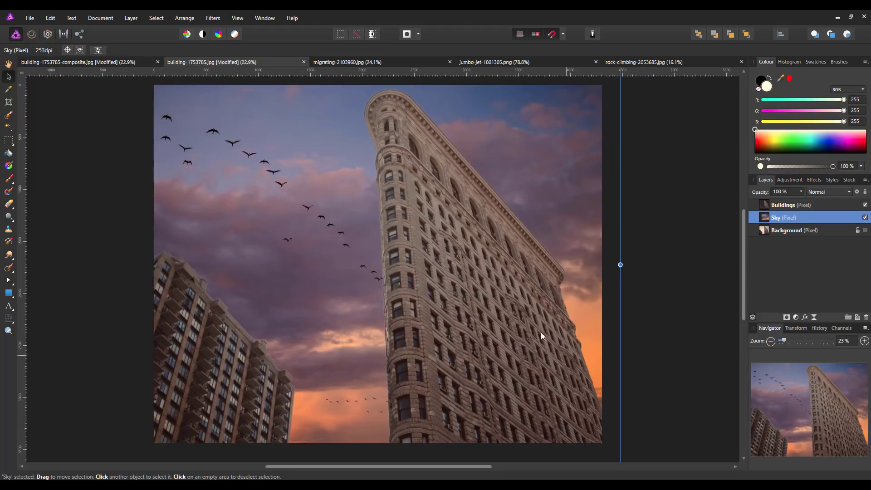
pyautogui.moveTo(544, 331); pyautogui.dragTo(543, 314)
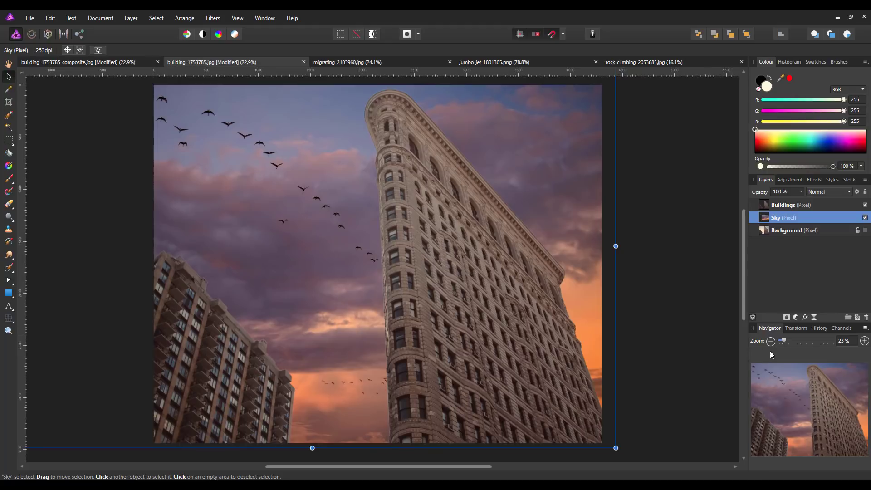
pyautogui.moveTo(744, 242); pyautogui.dragTo(745, 244)
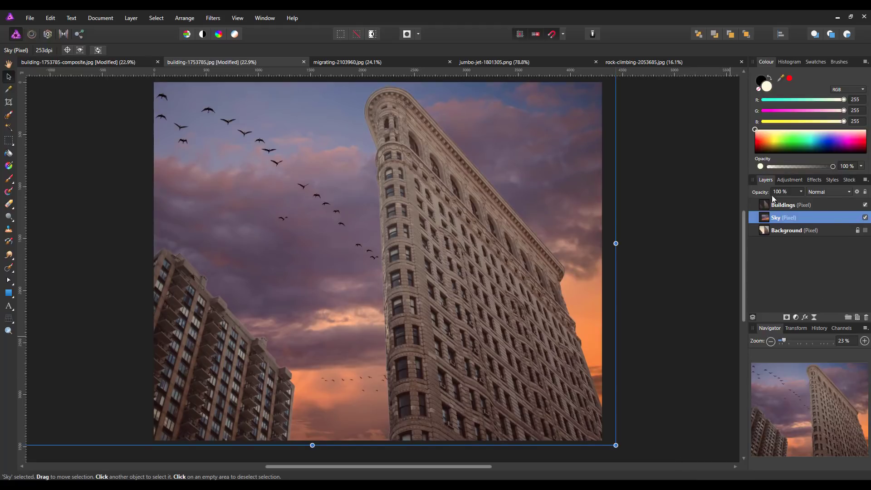
# - Duplicate the Buildings layer and set the copy's blend mode to Hard Light
pyautogui.click(818, 206)
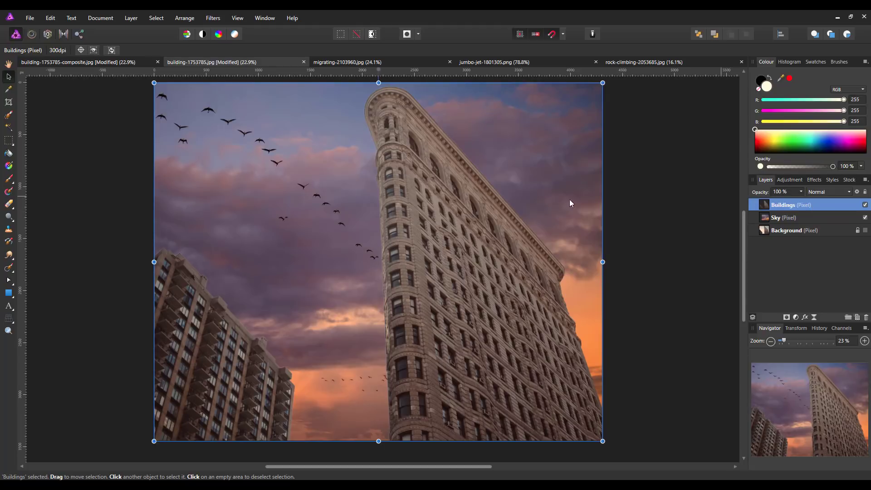
pyautogui.click(8, 64)
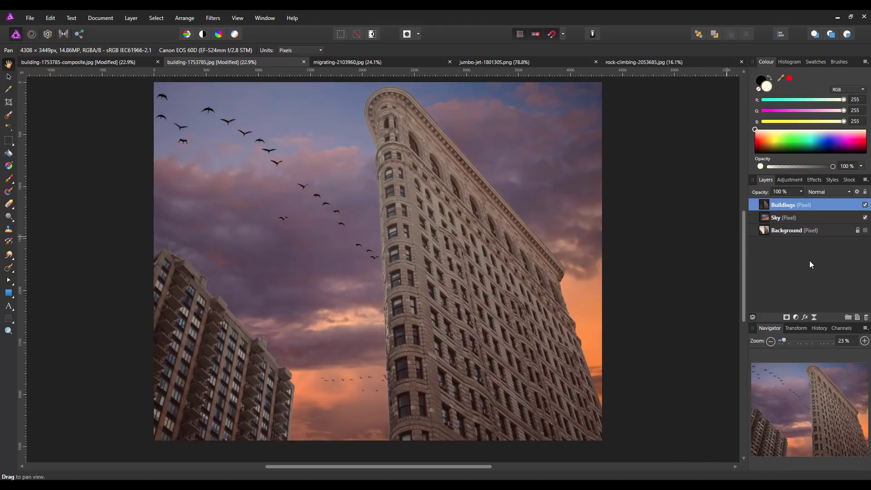
pyautogui.click(798, 181)
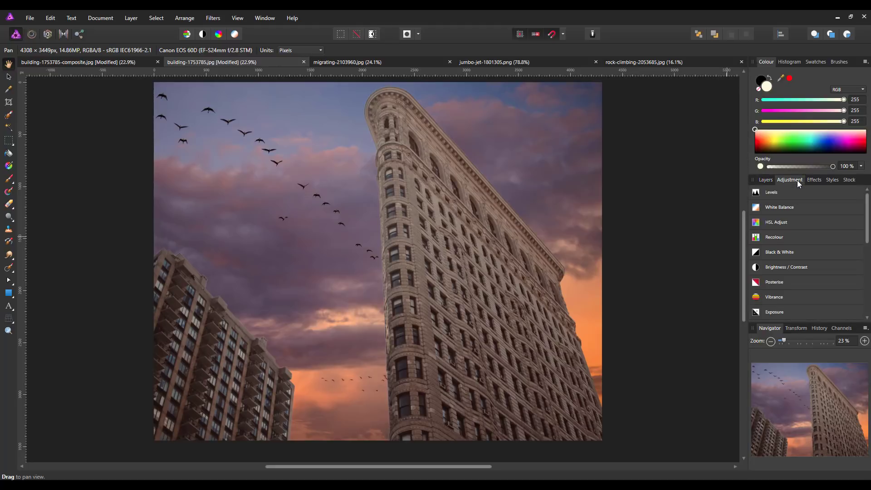
pyautogui.click(765, 182)
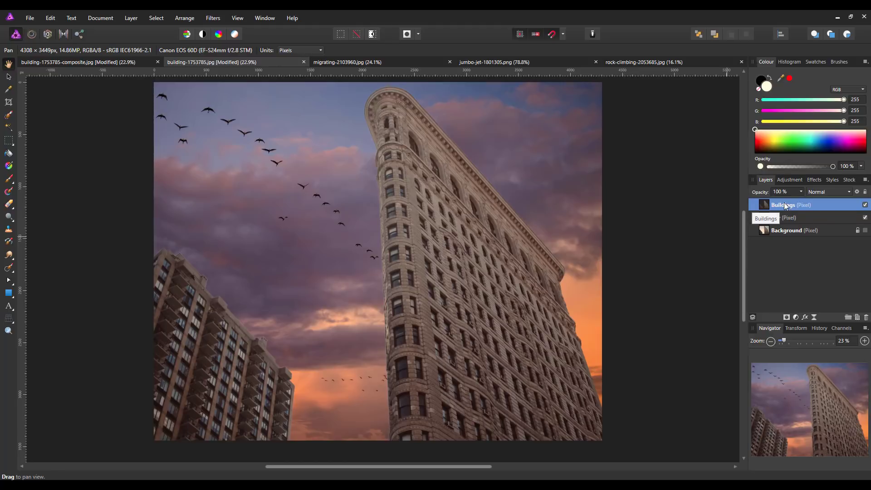
pyautogui.rightClick(812, 206)
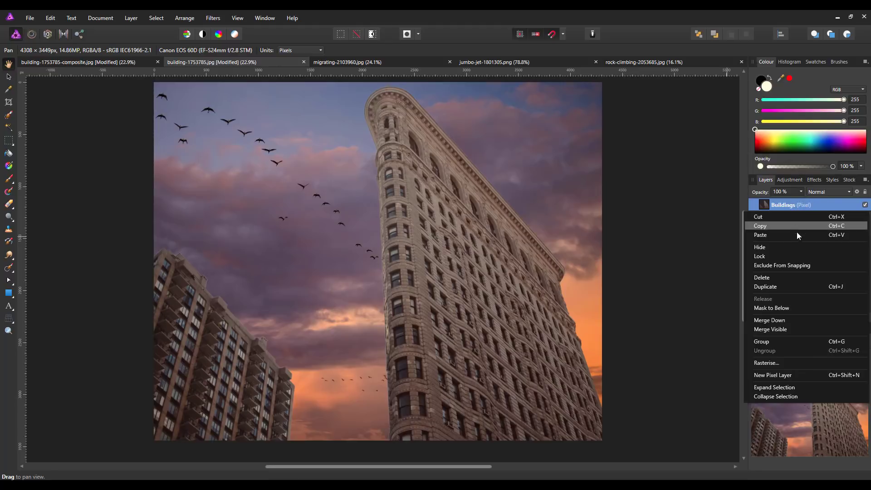
pyautogui.click(771, 289)
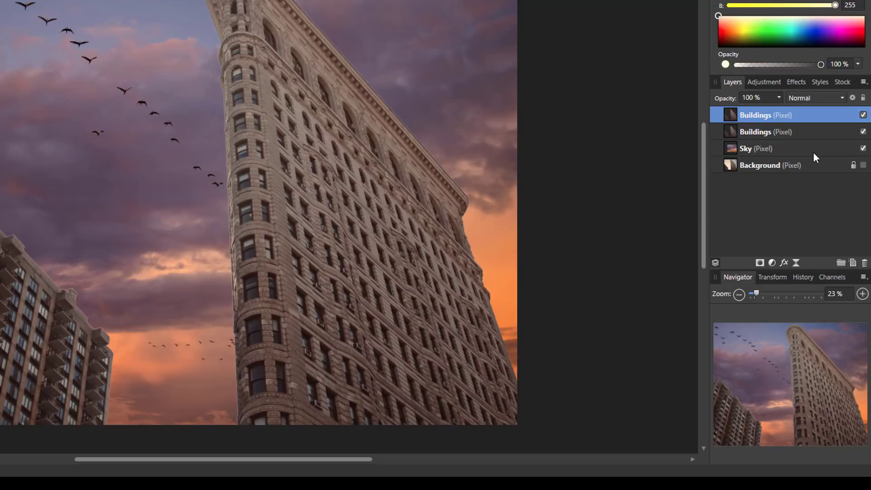
pyautogui.click(843, 97)
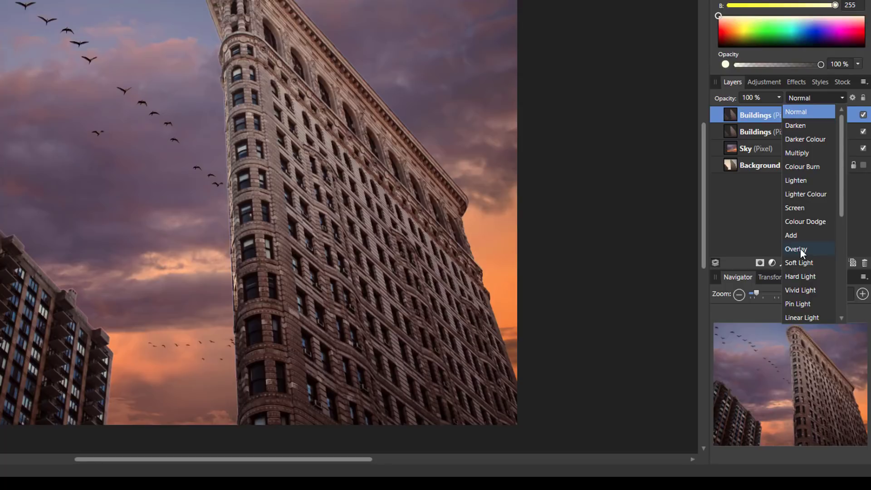
pyautogui.click(806, 278)
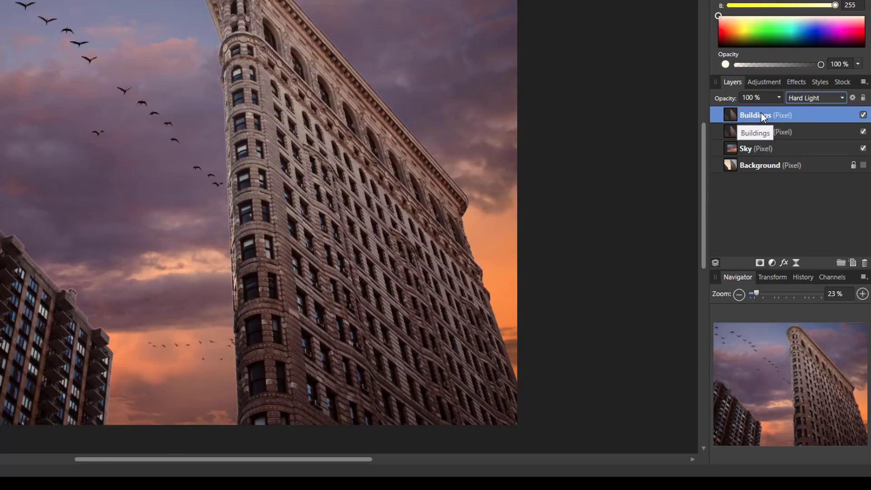
# - Duplicate the Hard Light Buildings layer and set the new copy's blend mode to Multiply
pyautogui.rightClick(788, 115)
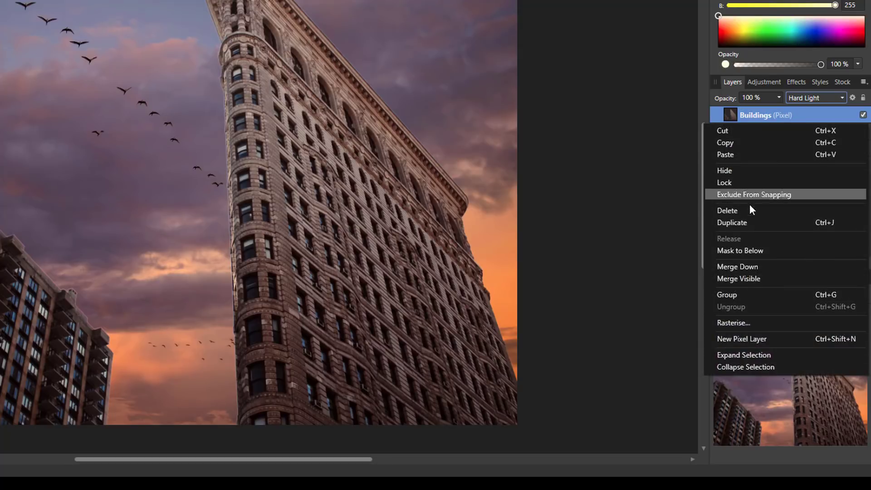
pyautogui.click(747, 226)
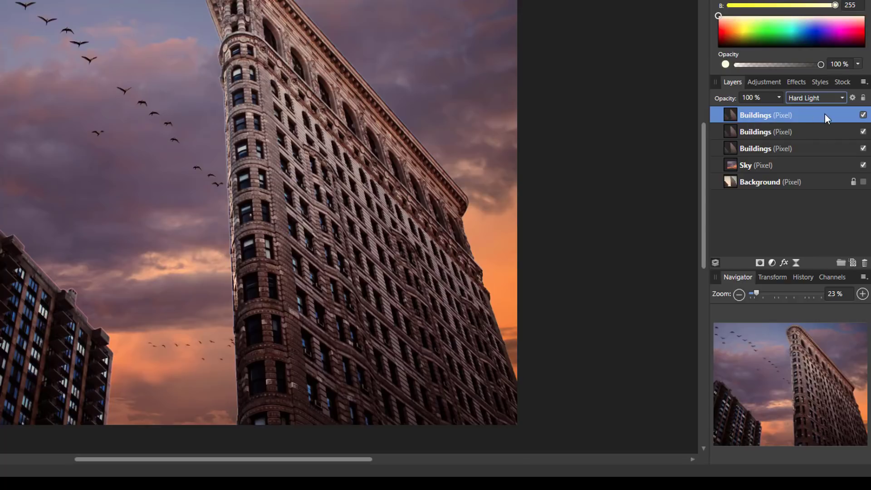
pyautogui.click(842, 98)
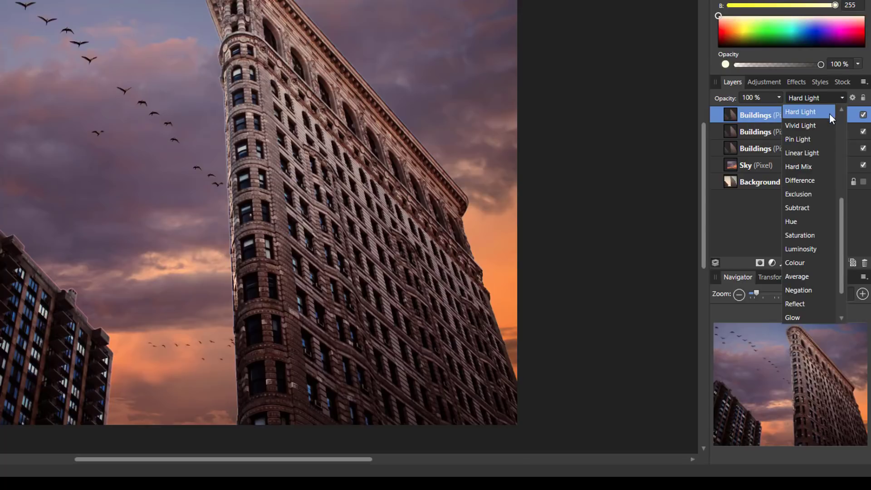
pyautogui.scroll(4, 840, 141)
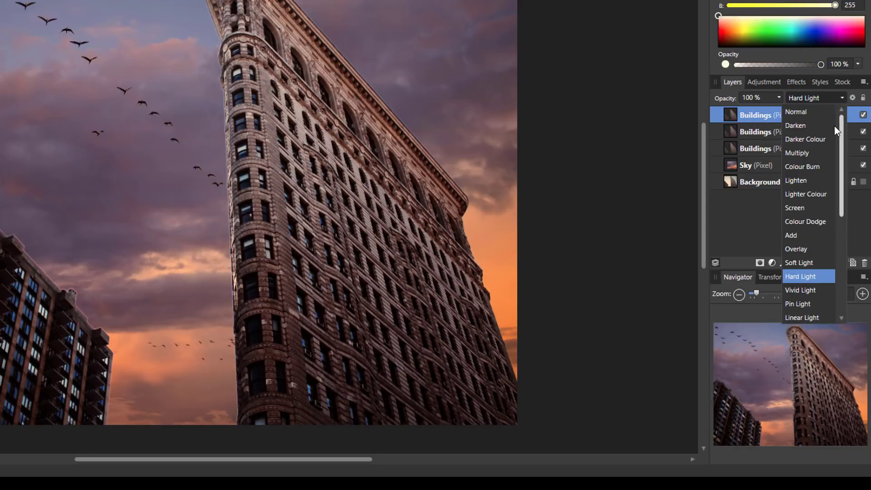
pyautogui.click(799, 153)
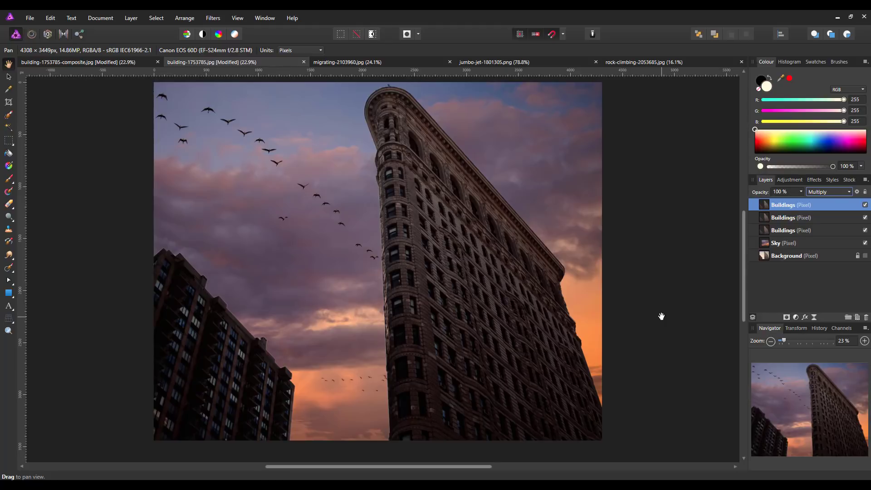
# - Group the three Buildings layers together
pyautogui.keyDown('ctrl'); pyautogui.click(821, 218); pyautogui.keyUp('ctrl')
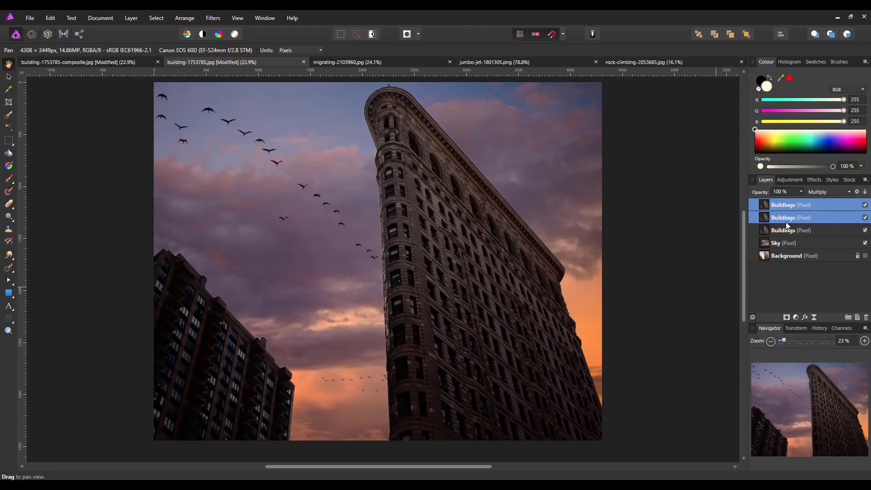
pyautogui.keyDown('ctrl'); pyautogui.click(826, 230); pyautogui.keyUp('ctrl')
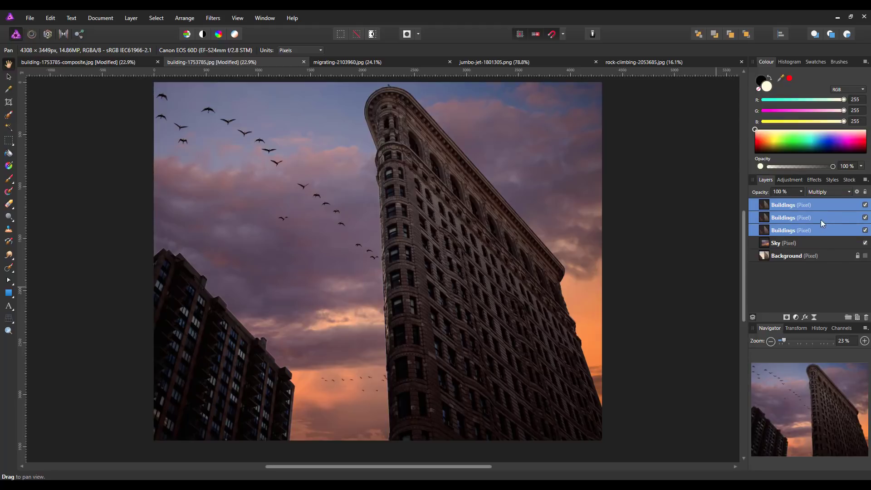
pyautogui.rightClick(823, 206)
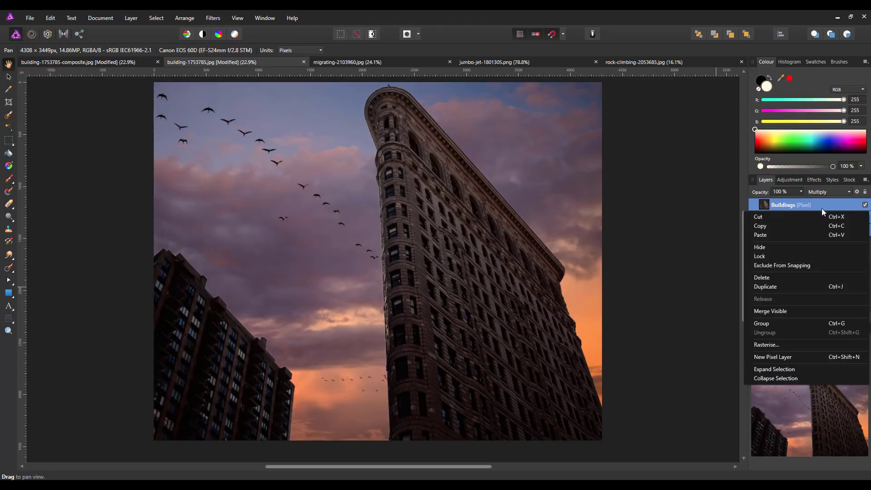
pyautogui.click(782, 322)
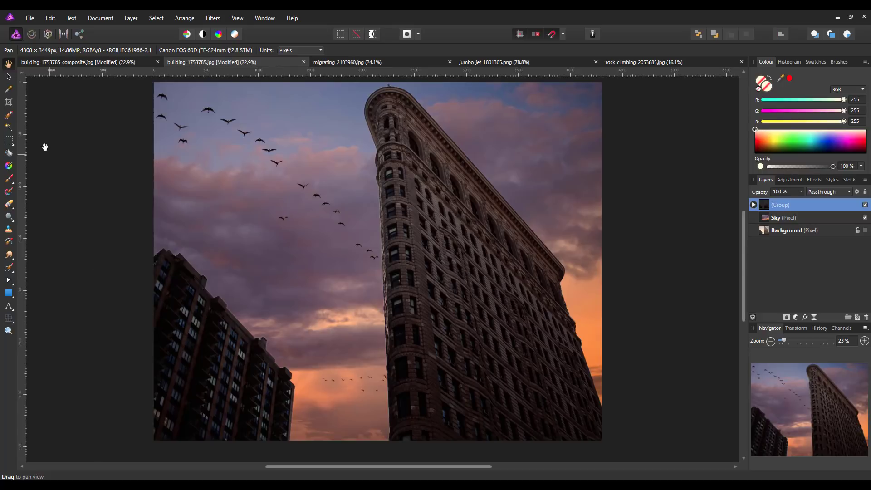
# - Draw a closed polygonal selection with the Free hand Selection Tool around most of the smaller building and the sky above it
pyautogui.click(14, 147)
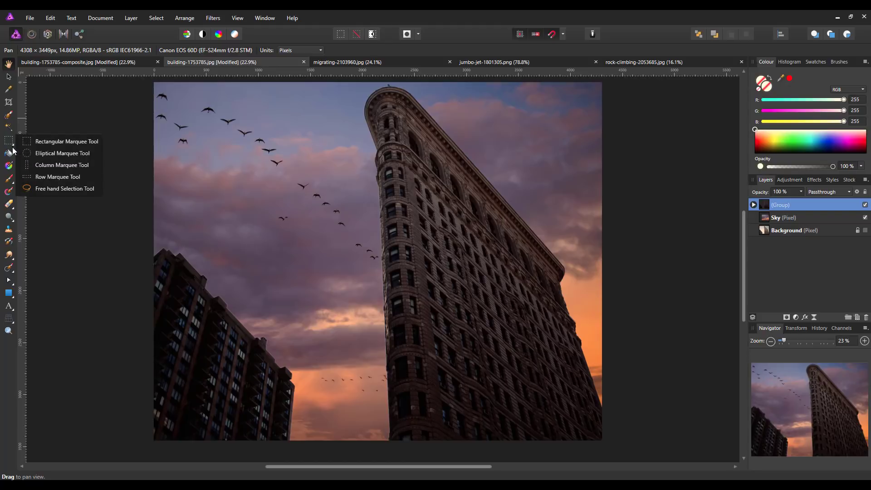
pyautogui.click(77, 189)
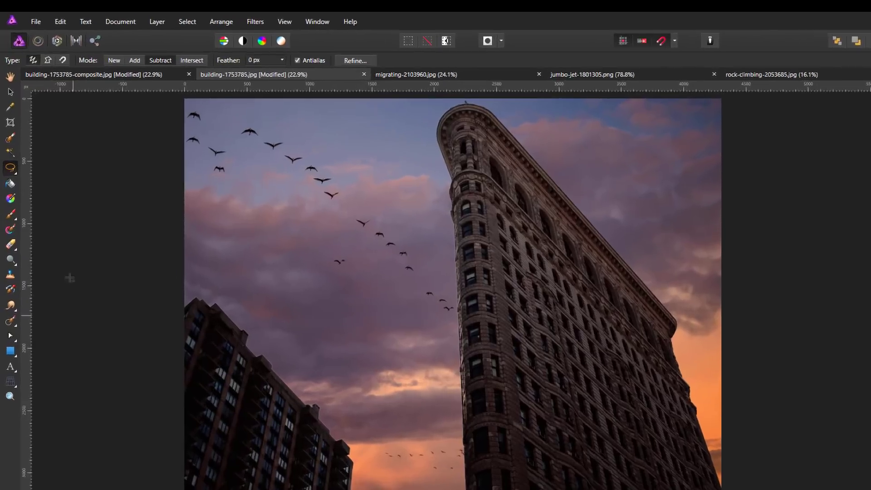
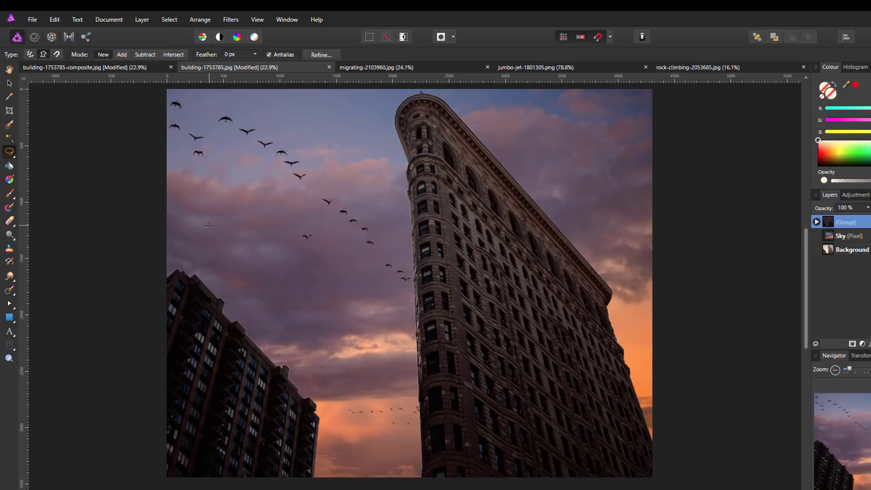
pyautogui.click(214, 223)
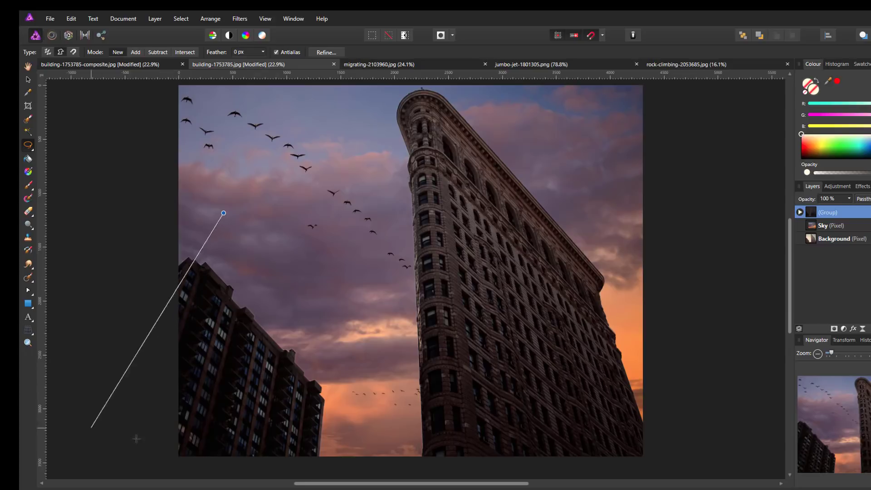
pyautogui.click(123, 459)
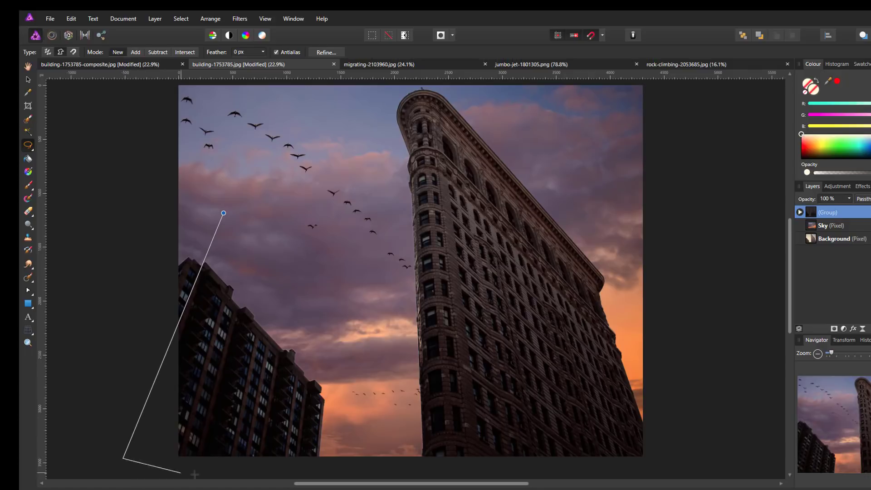
pyautogui.click(252, 471)
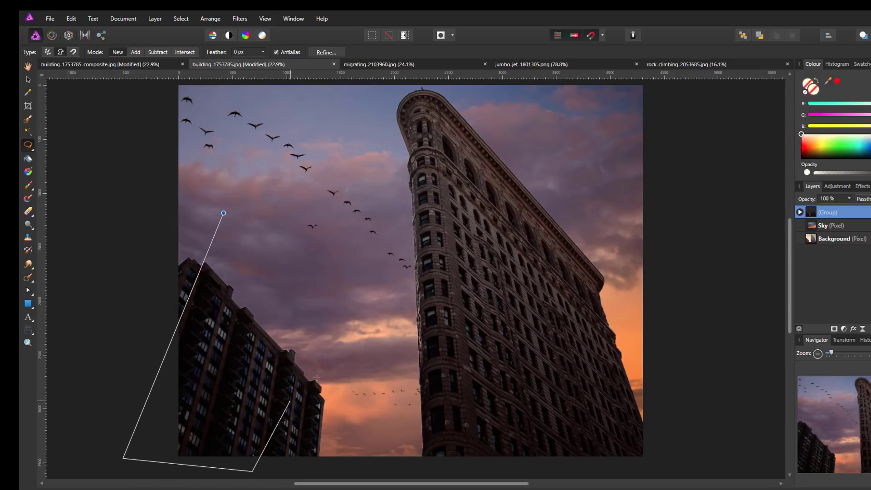
pyautogui.click(397, 285)
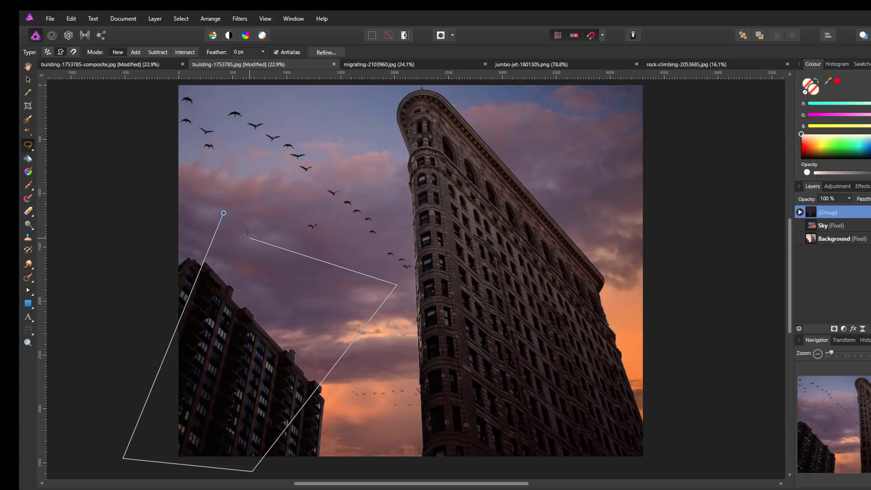
pyautogui.click(224, 213)
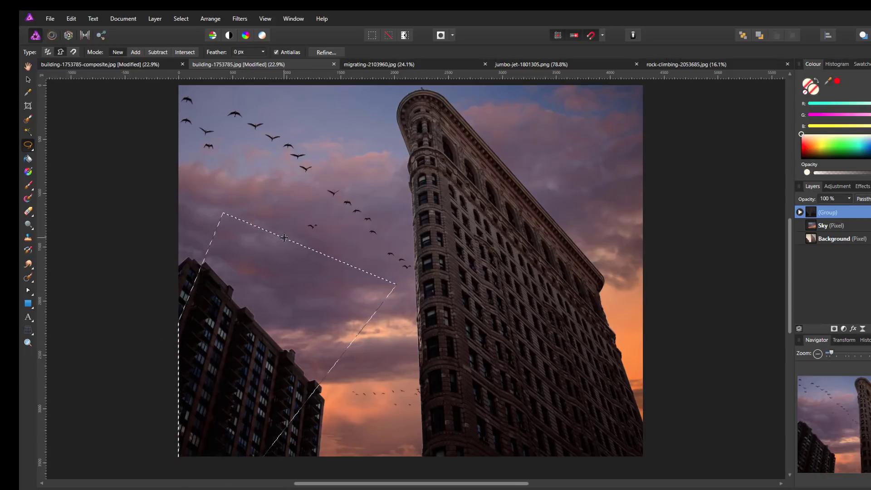
# - Refine the selection around the smaller building with a 2 px feather
pyautogui.click(327, 52)
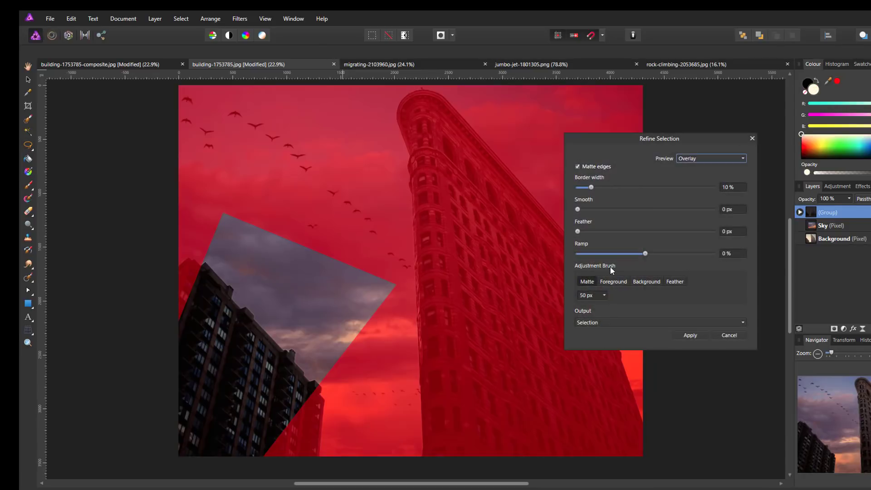
pyautogui.click(726, 232)
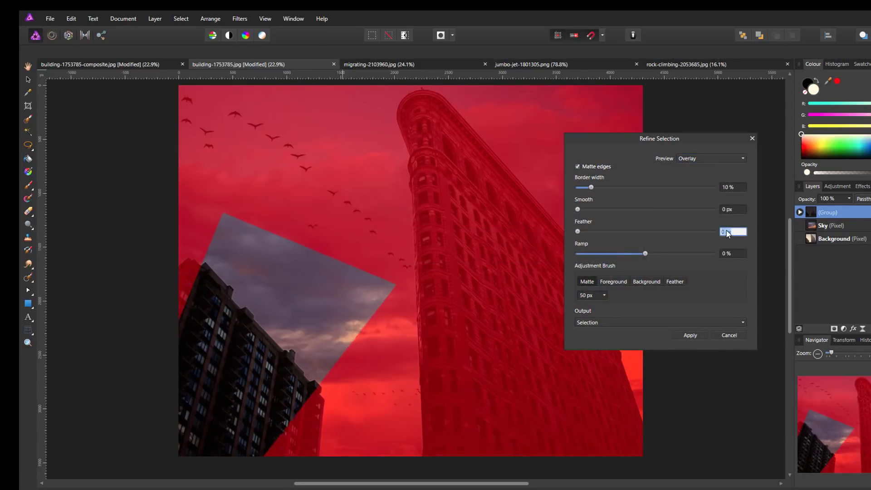
pyautogui.write('2')
pyautogui.press('Return')
pyautogui.click(696, 336)
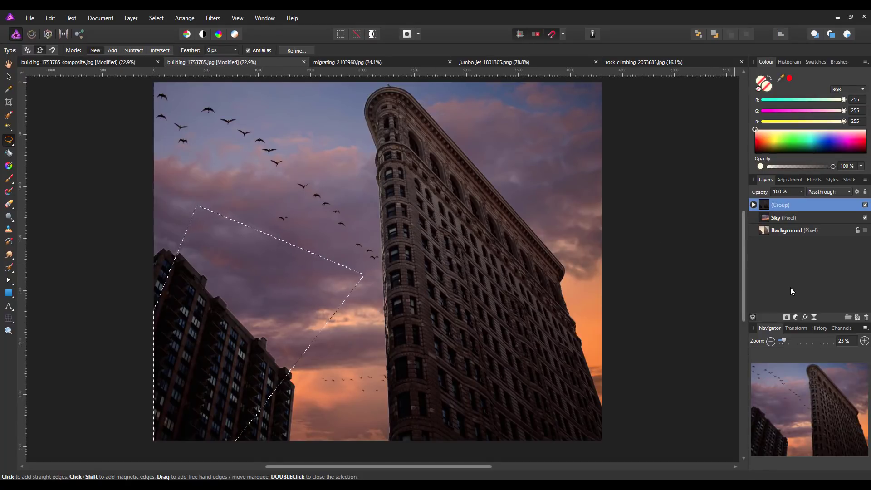
# - Try a Brightness and Contrast adjustment above the group with 87% brightness and 78% contrast, and delete it
pyautogui.click(796, 318)
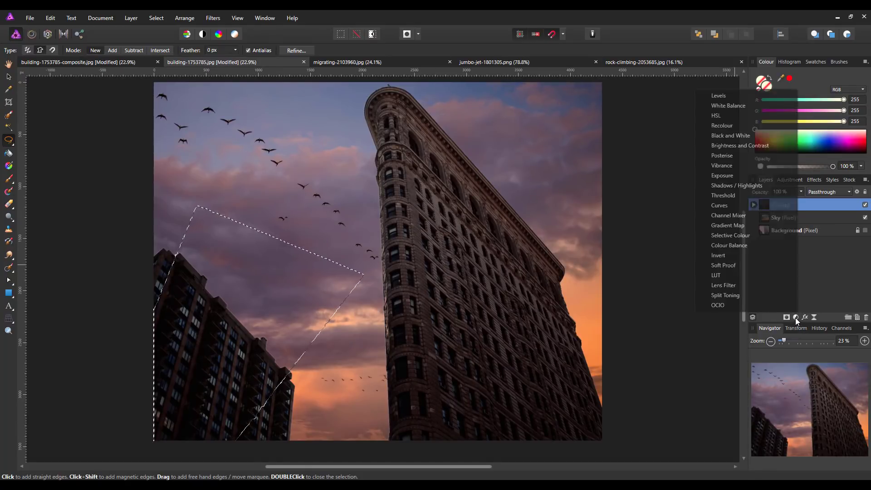
pyautogui.click(728, 146)
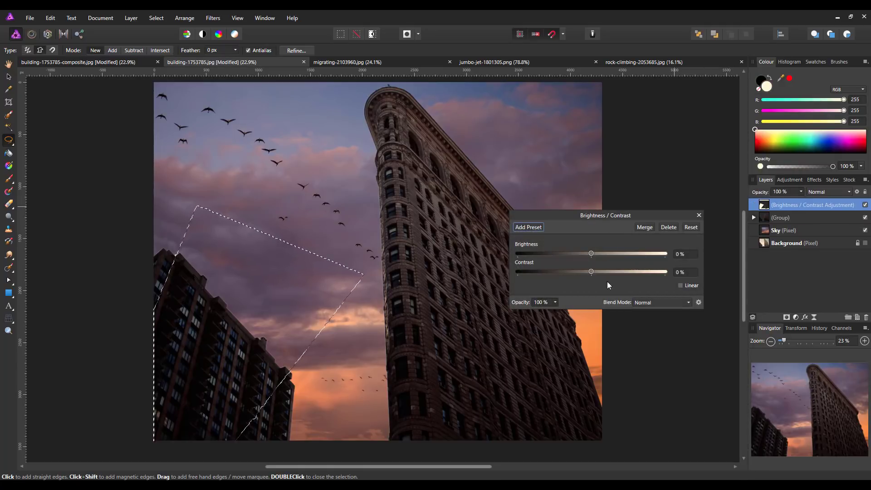
pyautogui.moveTo(591, 253); pyautogui.dragTo(642, 253)
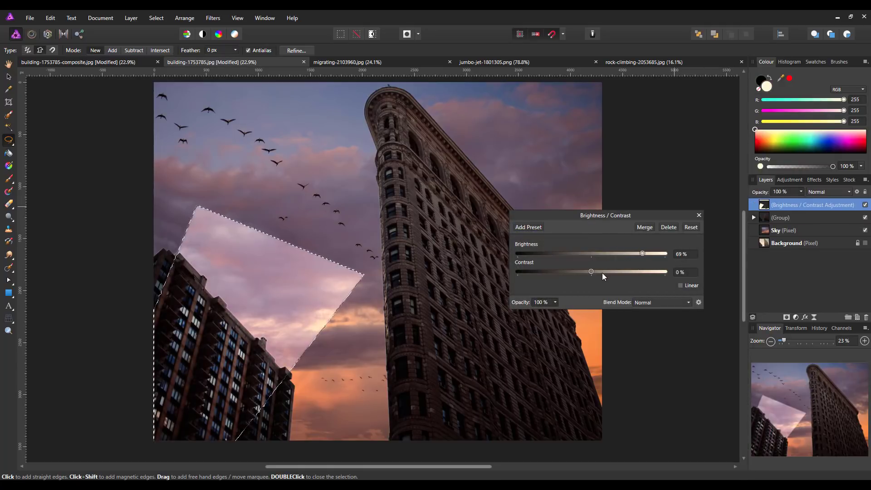
pyautogui.moveTo(591, 271); pyautogui.dragTo(656, 254)
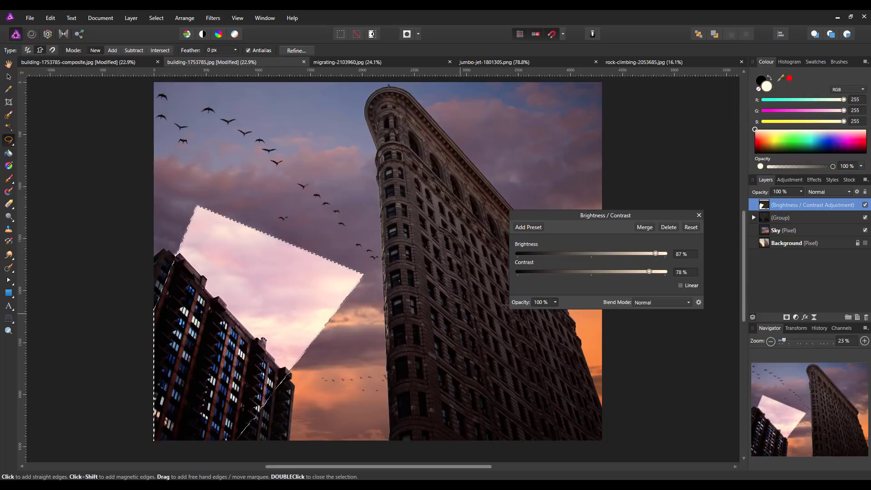
pyautogui.click(669, 227)
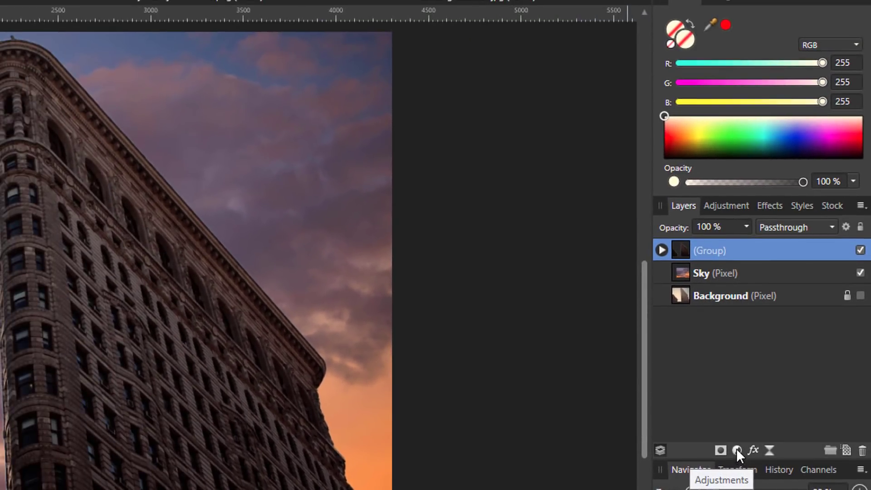
# - Add a Brightness and Contrast adjustment for the selection and move it inside the group, above the Buildings layers
pyautogui.click(737, 449)
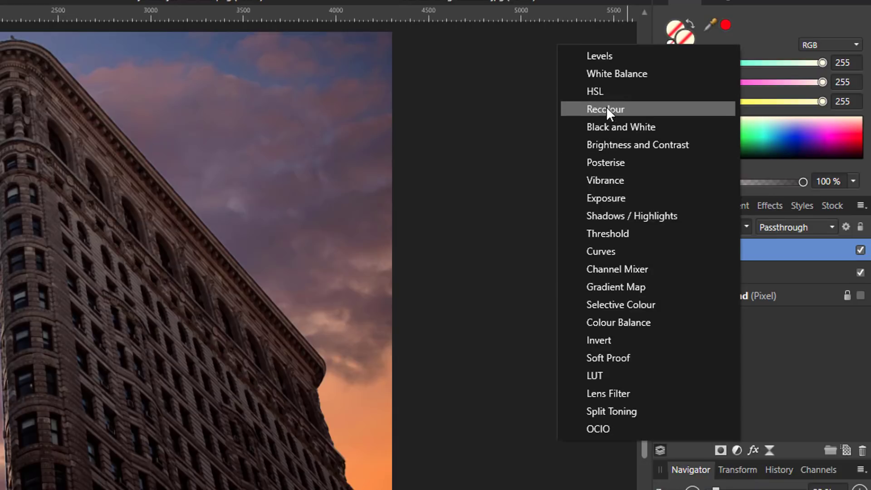
pyautogui.click(605, 147)
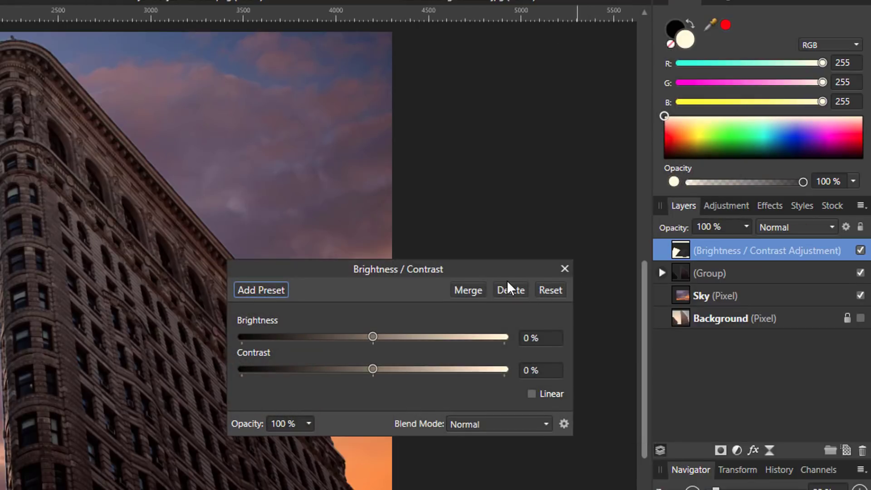
pyautogui.moveTo(478, 271); pyautogui.dragTo(432, 95)
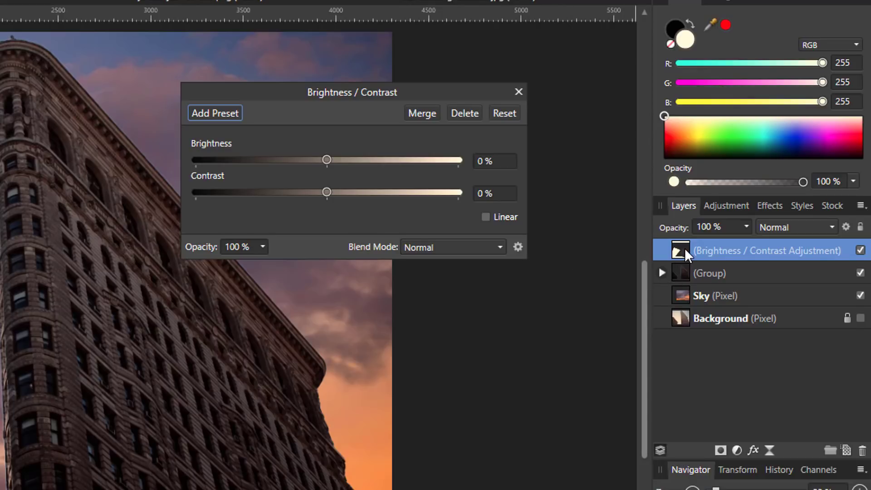
pyautogui.moveTo(697, 262); pyautogui.dragTo(804, 277)
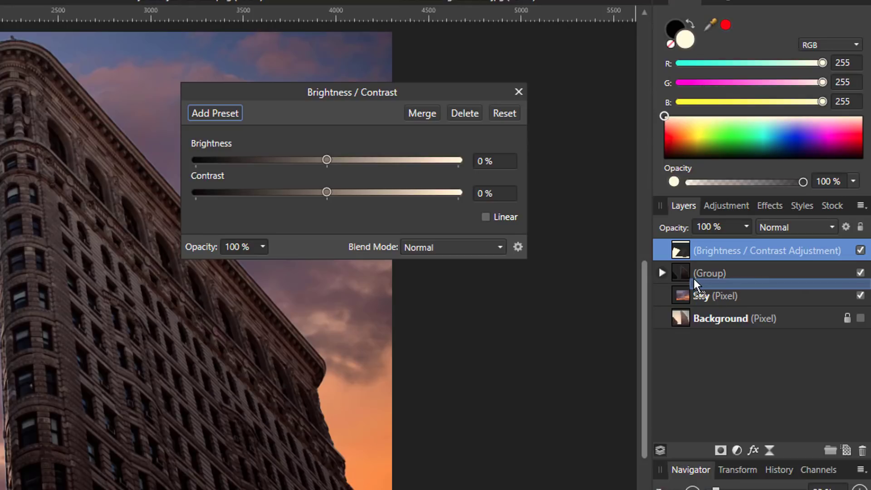
pyautogui.moveTo(694, 279)
pyautogui.mouseDown()
pyautogui.moveTo(691, 271)
pyautogui.moveTo(701, 279)
pyautogui.mouseUp()
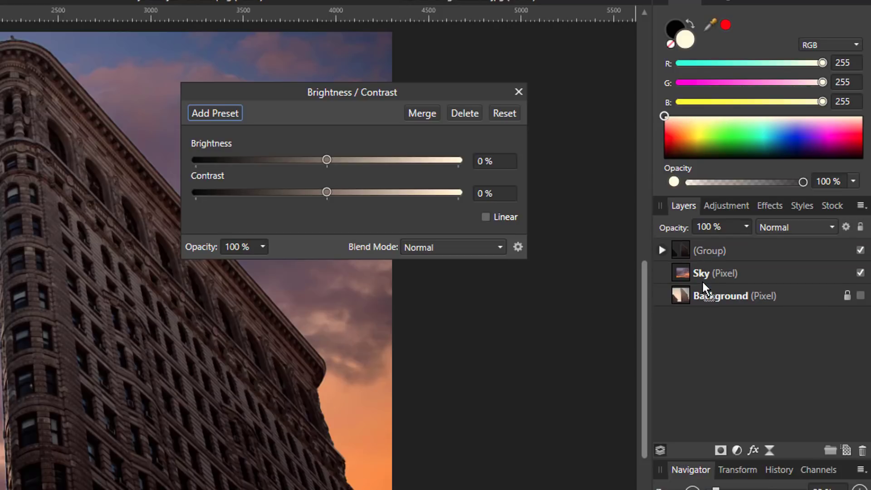
pyautogui.click(662, 251)
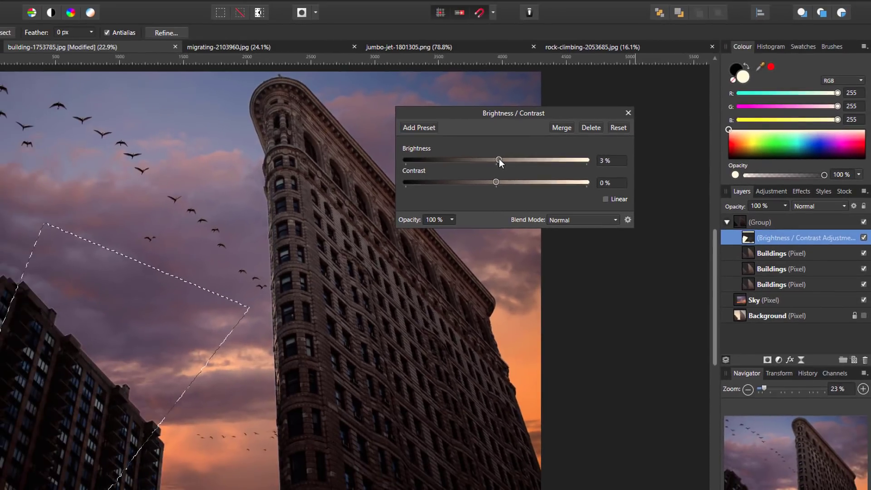
# - Set the smaller building's adjustment to 50% brightness and -19% contrast
pyautogui.moveTo(328, 159); pyautogui.dragTo(356, 159)
pyautogui.moveTo(516, 159); pyautogui.dragTo(584, 161)
pyautogui.moveTo(496, 182)
pyautogui.mouseDown()
pyautogui.moveTo(572, 184)
pyautogui.moveTo(492, 176)
pyautogui.mouseUp()
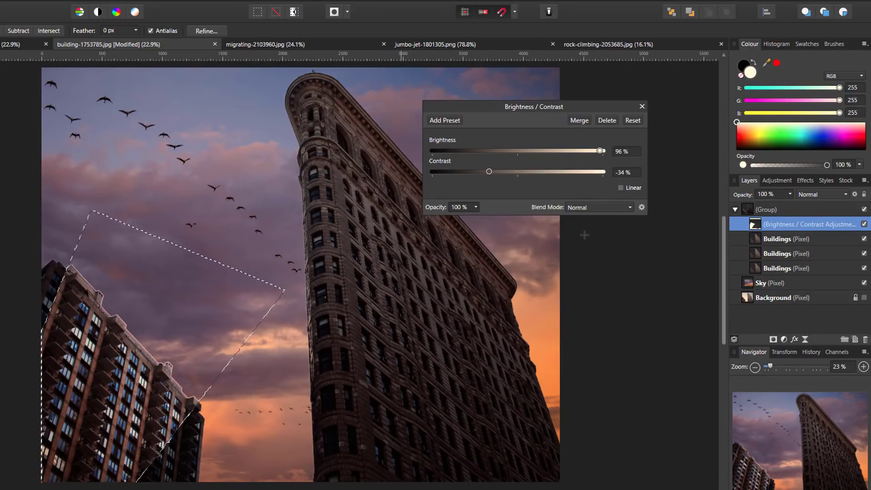
pyautogui.moveTo(493, 174); pyautogui.dragTo(517, 174)
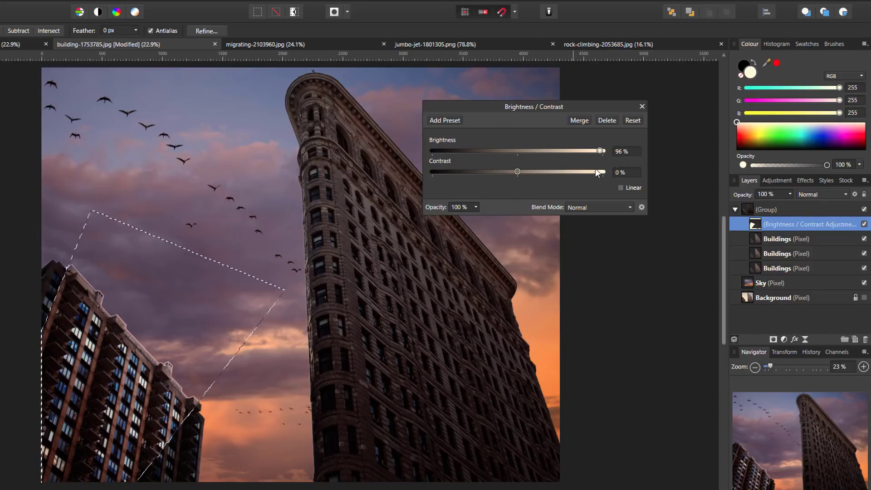
pyautogui.moveTo(600, 151); pyautogui.dragTo(563, 156)
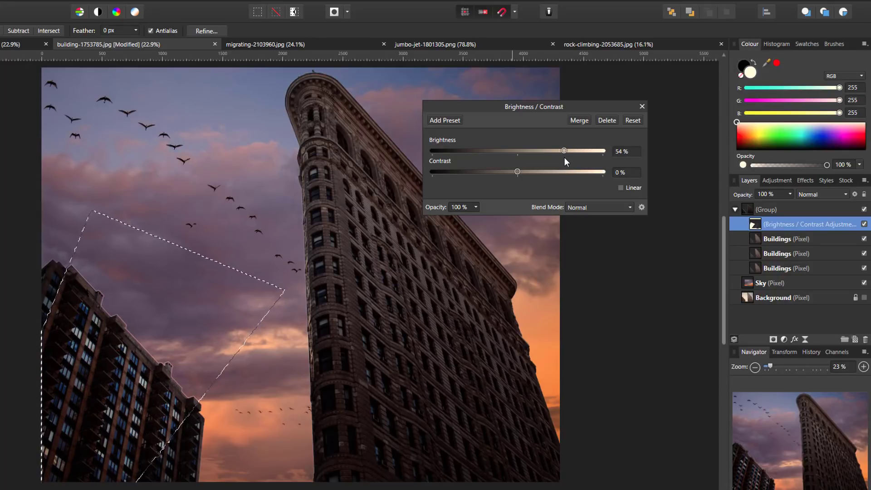
pyautogui.moveTo(518, 172); pyautogui.dragTo(502, 173)
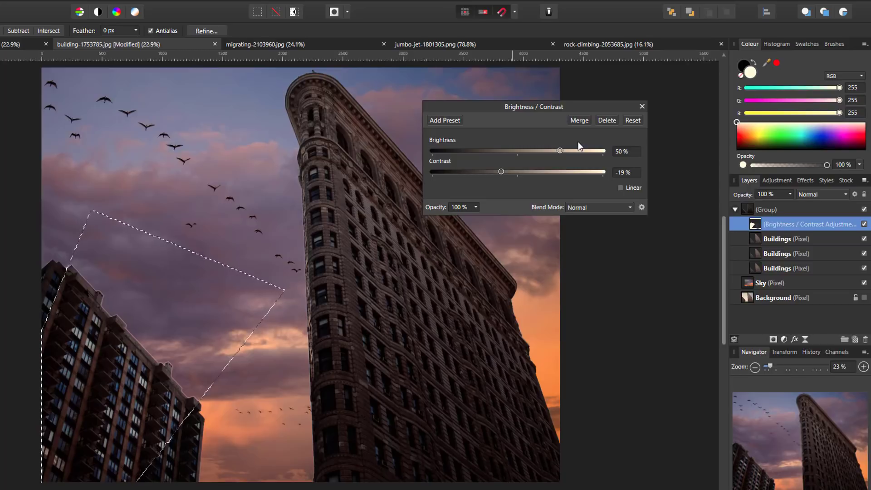
pyautogui.click(642, 106)
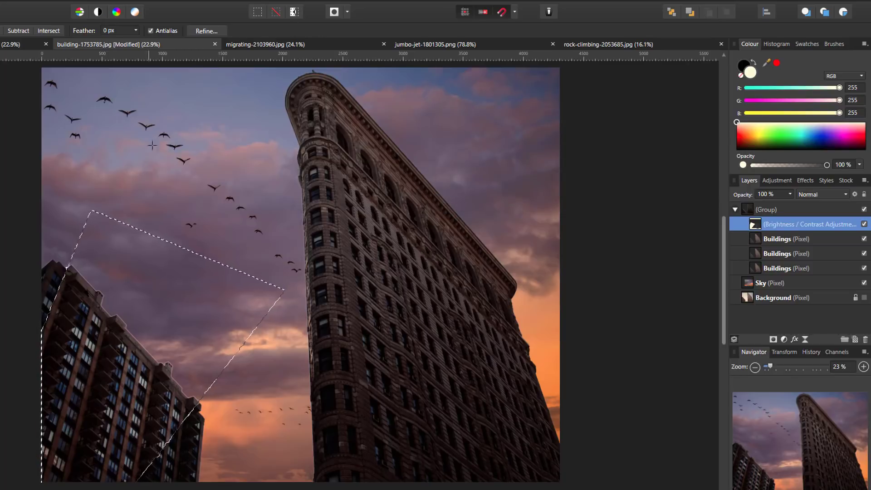
# - Refine the selection around the smaller building with a 10.4 px feather
pyautogui.click(205, 31)
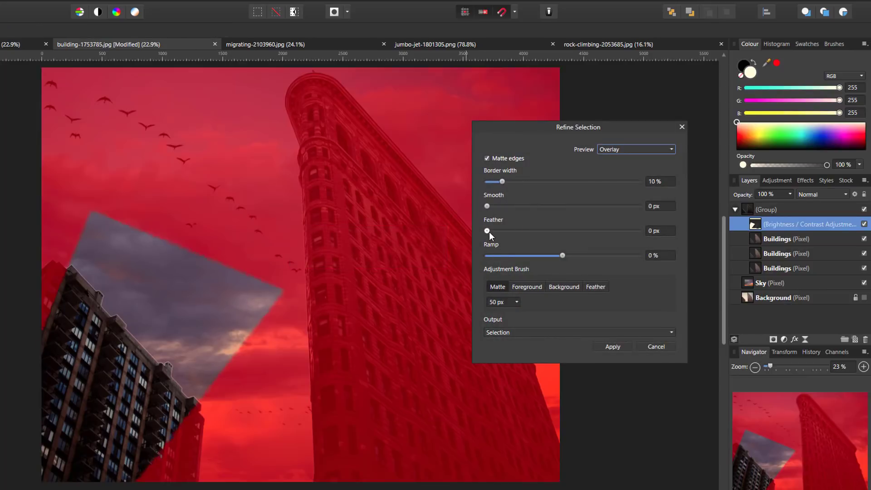
pyautogui.moveTo(488, 232); pyautogui.dragTo(503, 235)
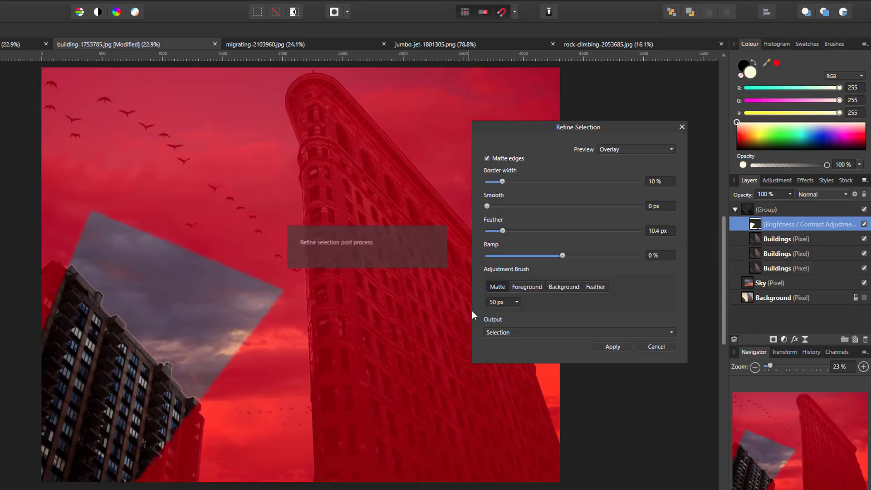
pyautogui.click(611, 347)
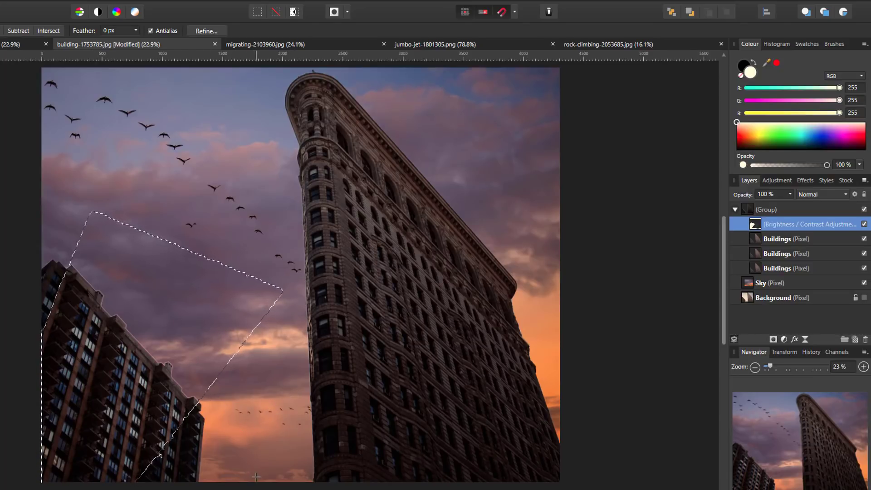
# - Clear the selection, then collapse the buildings group and make it the active layer
pyautogui.hotkey('ctrl', 'd')
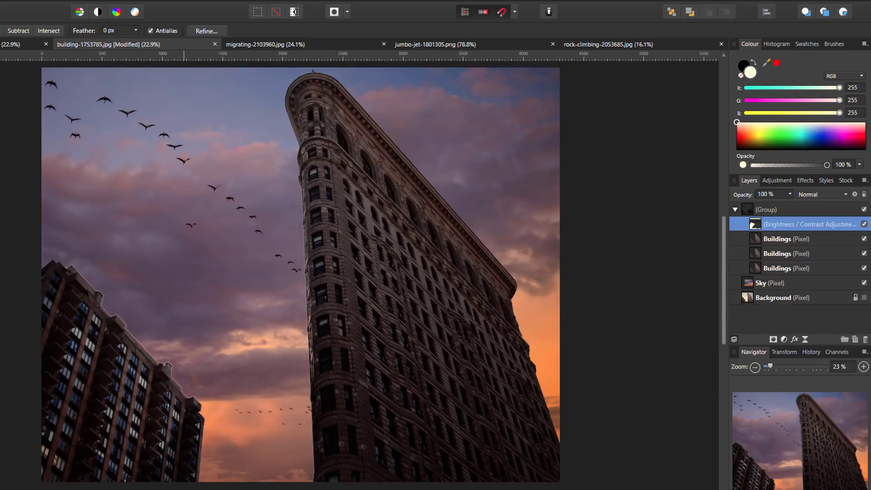
pyautogui.moveTo(237, 489)
pyautogui.click(736, 209)
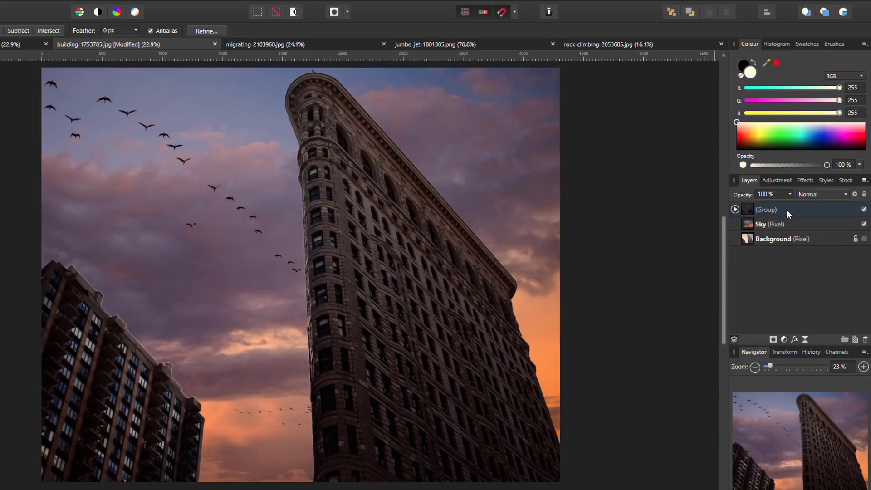
pyautogui.click(802, 212)
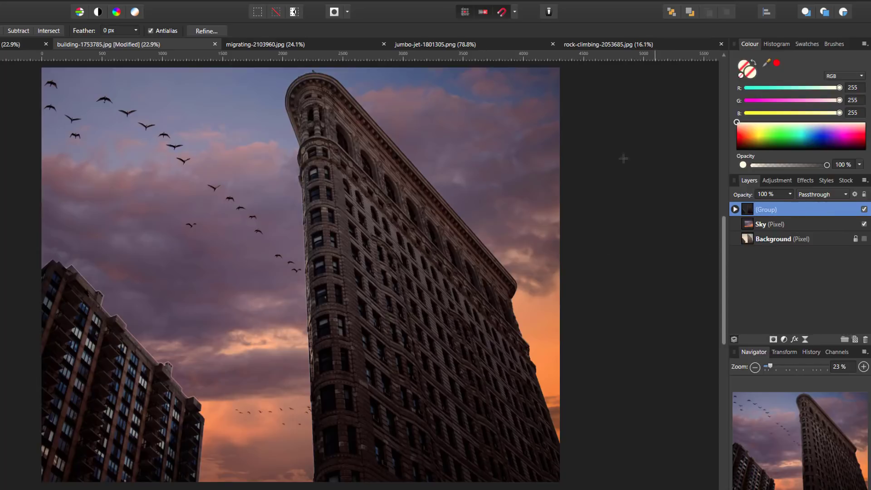
# - Copy the jet silhouette layer from jumbo-jet-1801305.png and paste it into building-1753785.jpg above the buildings group
pyautogui.click(468, 44)
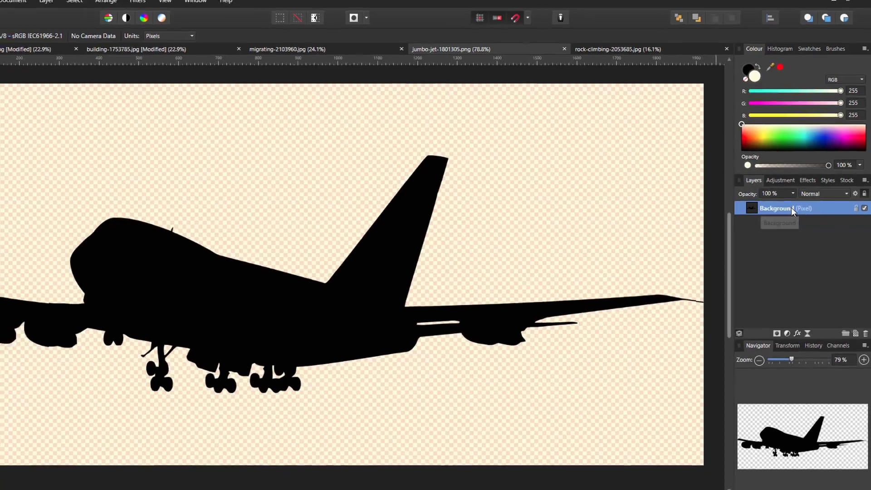
pyautogui.rightClick(791, 210)
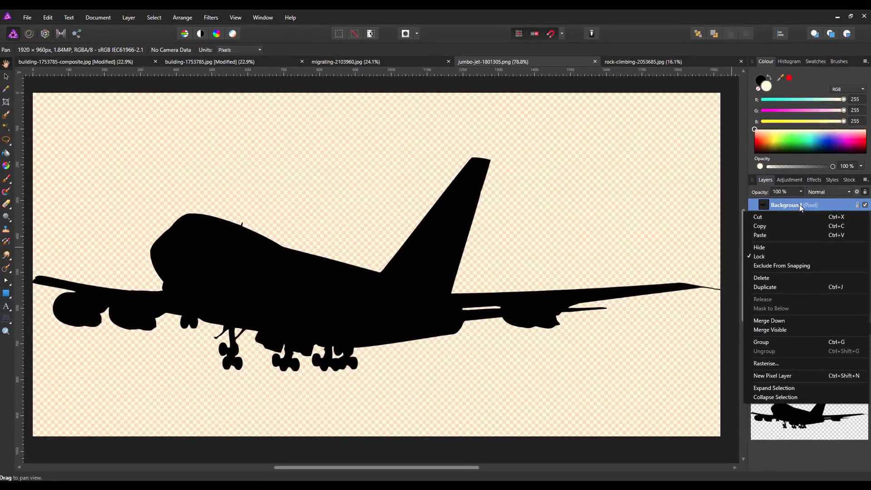
pyautogui.click(762, 227)
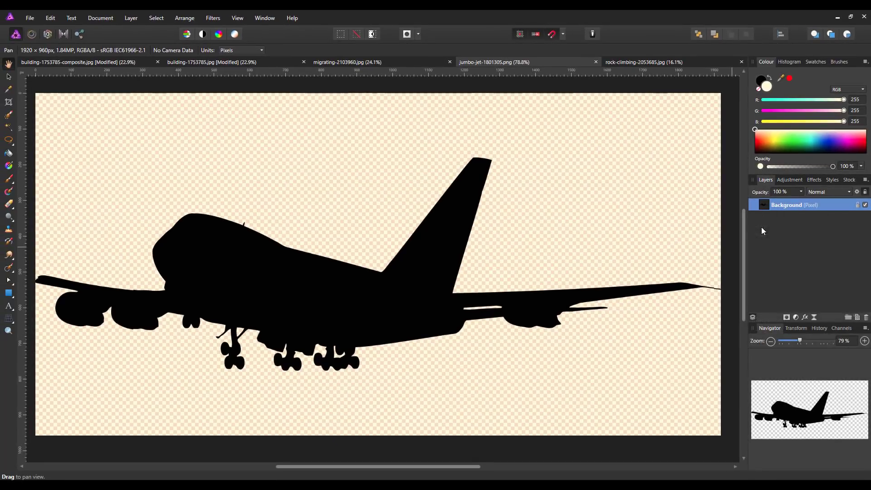
pyautogui.click(250, 63)
pyautogui.press('l')
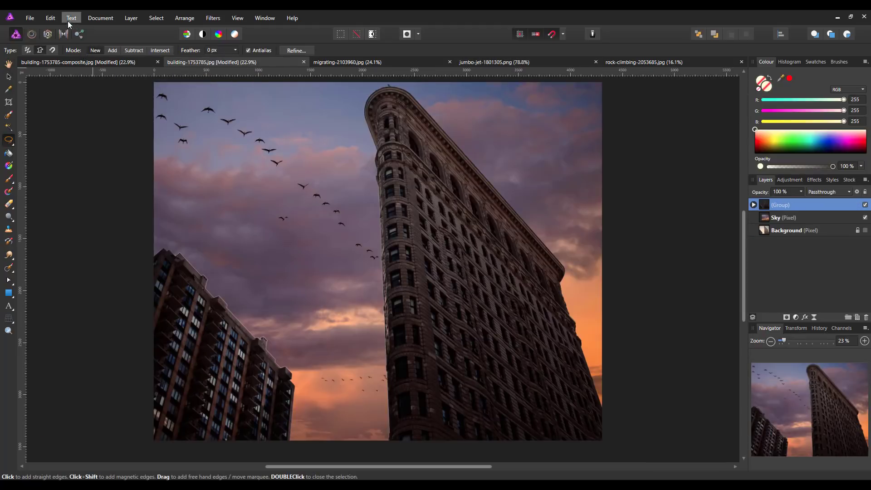
pyautogui.click(50, 18)
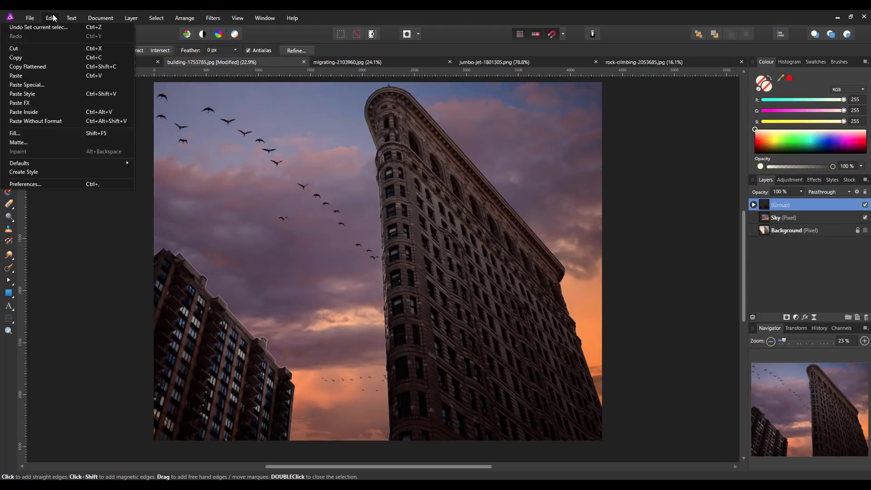
pyautogui.click(42, 75)
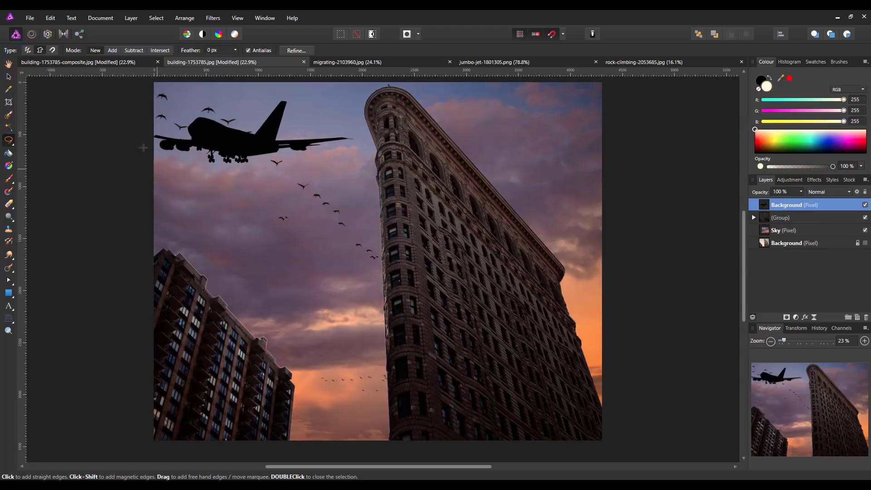
# - Move the jet into the sky beyond the tall building's roofline and scale it down proportionally to about 651 dpi
pyautogui.click(8, 76)
pyautogui.moveTo(219, 143); pyautogui.dragTo(472, 135)
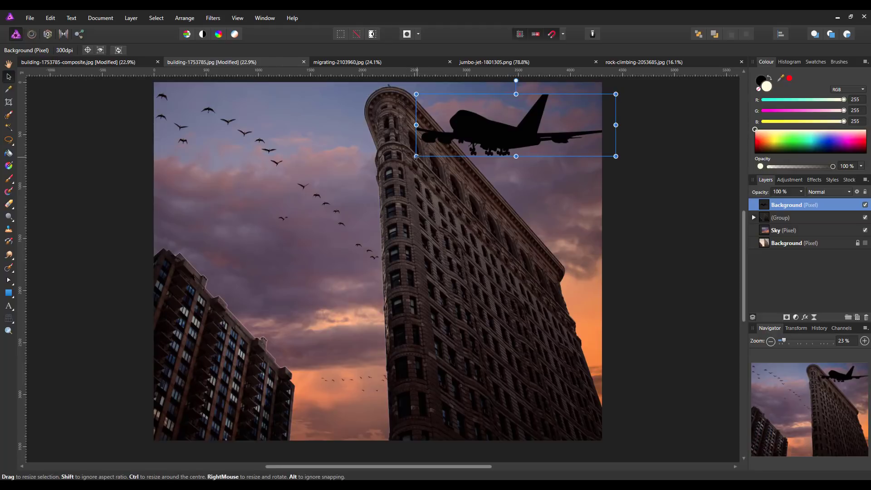
pyautogui.moveTo(416, 156); pyautogui.dragTo(523, 141)
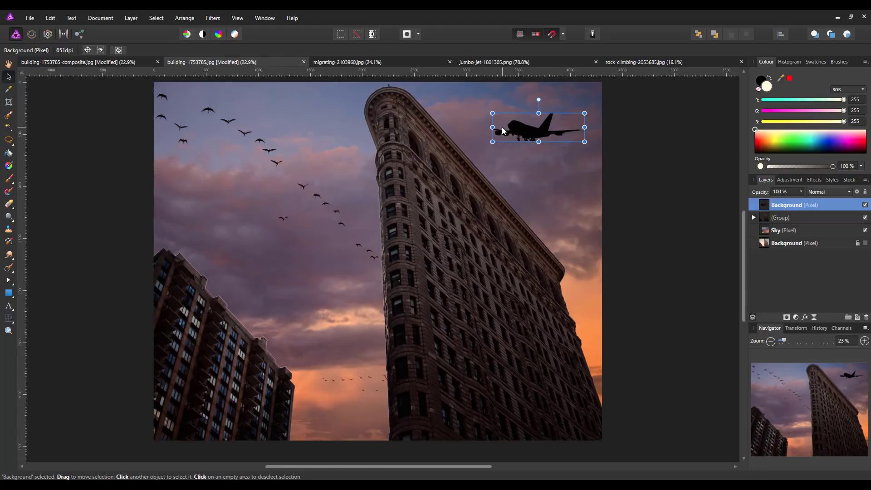
# - Flip the jet horizontally, shift it slightly within the upper sky, and shrink it further to about 732 dpi
pyautogui.click(131, 19)
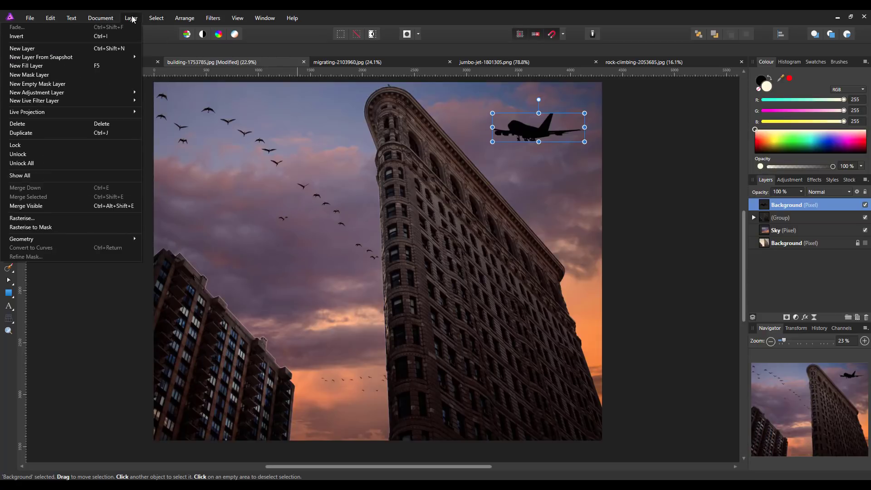
pyautogui.moveTo(76, 243)
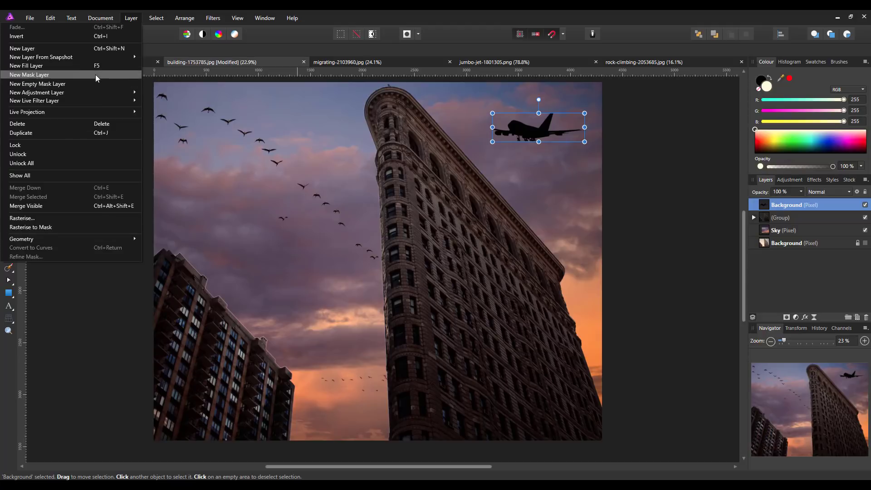
pyautogui.moveTo(163, 22)
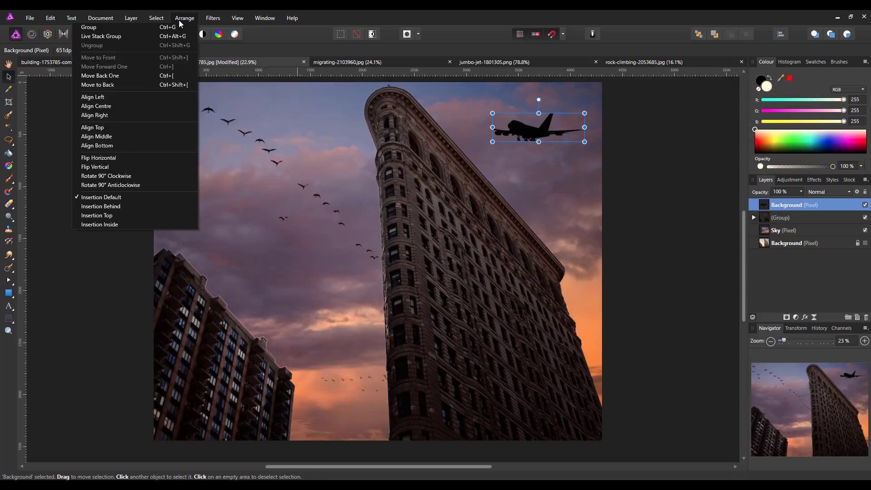
pyautogui.click(119, 158)
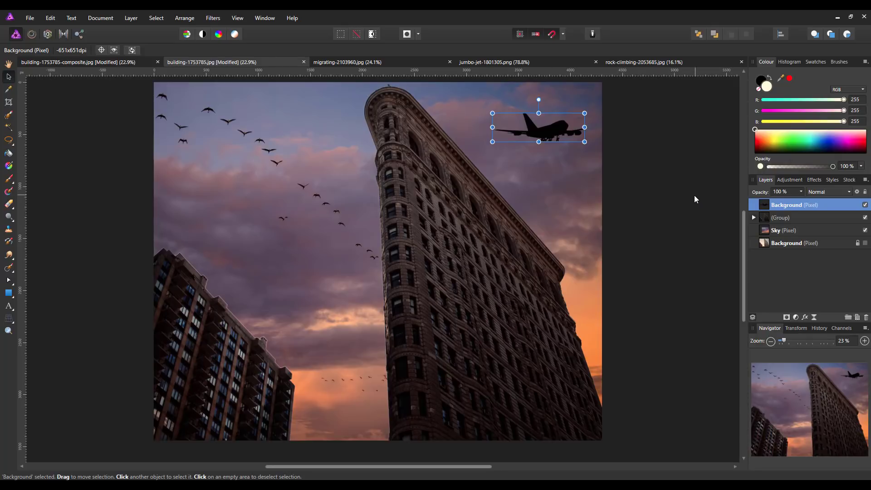
pyautogui.moveTo(553, 135); pyautogui.dragTo(556, 143)
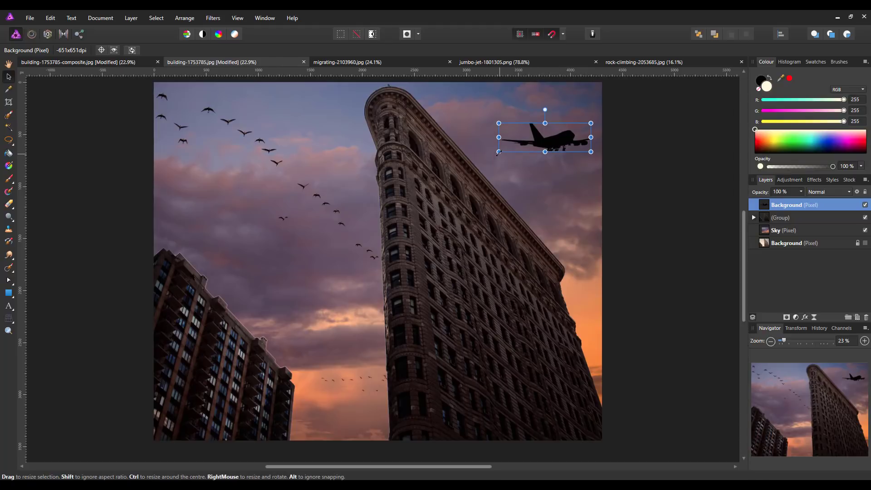
pyautogui.moveTo(498, 152); pyautogui.dragTo(505, 151)
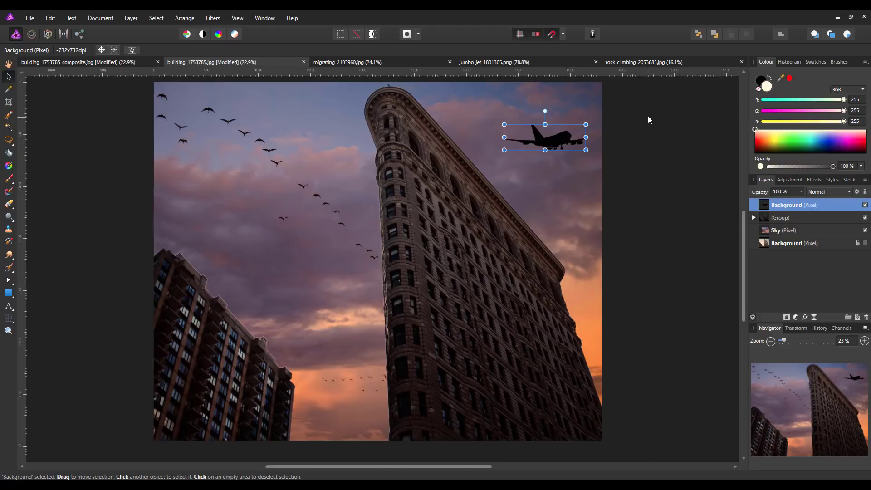
# - Examine the climber in rock-climbing-2053685.jpg and his placement on the tall building in building-1753785-composite.jpg
pyautogui.click(677, 61)
pyautogui.press('h')
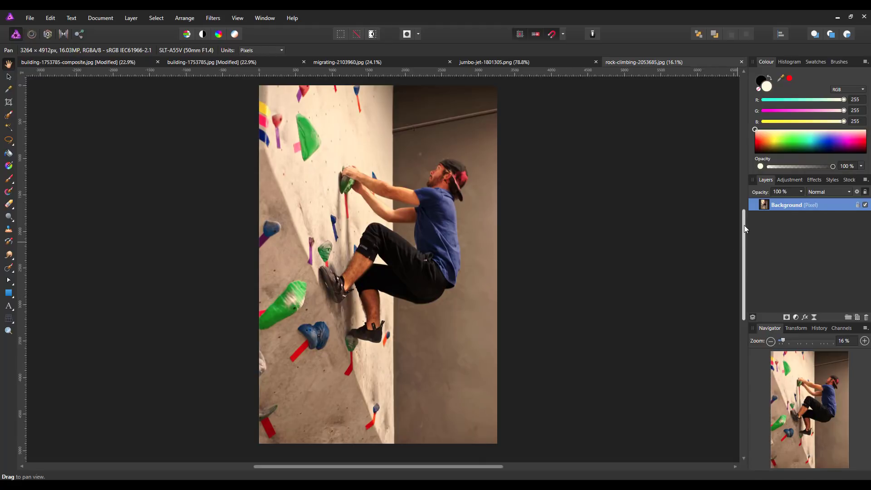
pyautogui.scroll(2, 548, 314)
pyautogui.scroll(1, 550, 320)
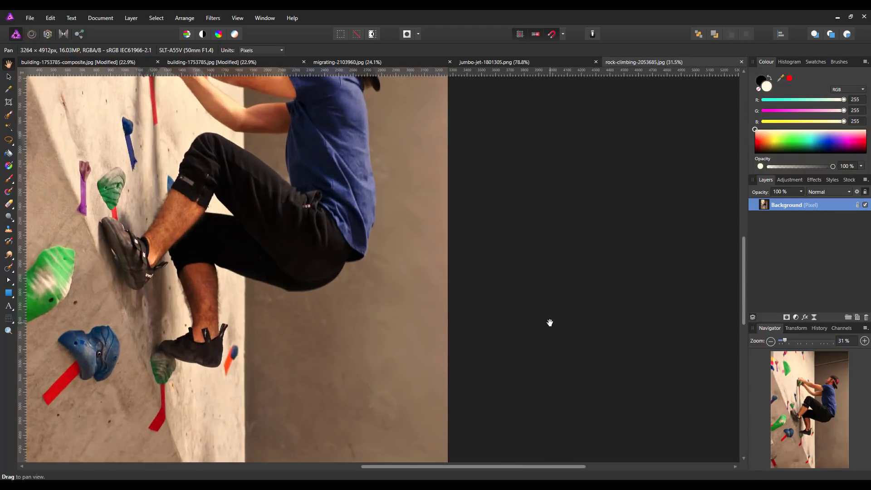
pyautogui.moveTo(743, 280); pyautogui.dragTo(741, 251)
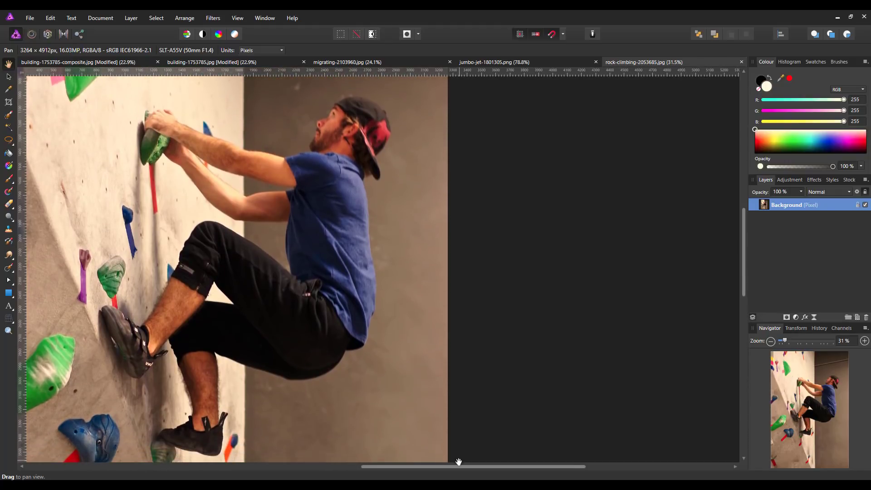
pyautogui.moveTo(454, 467); pyautogui.dragTo(410, 467)
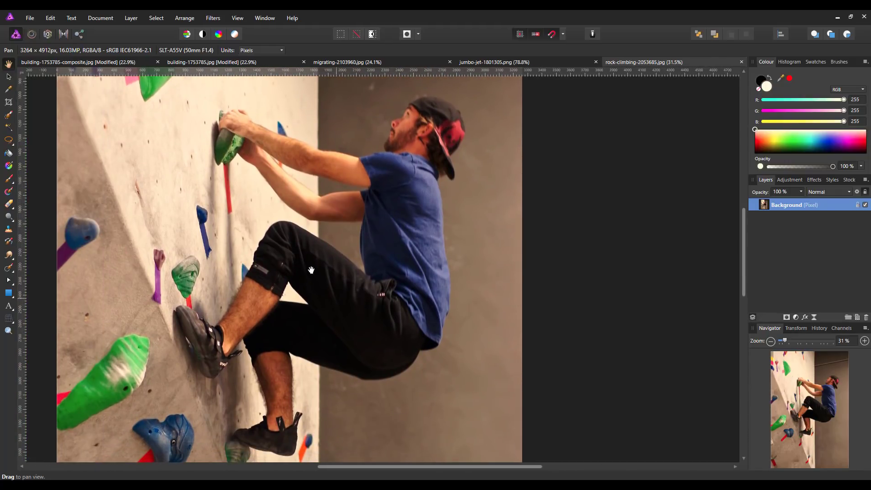
pyautogui.click(116, 64)
pyautogui.press('m')
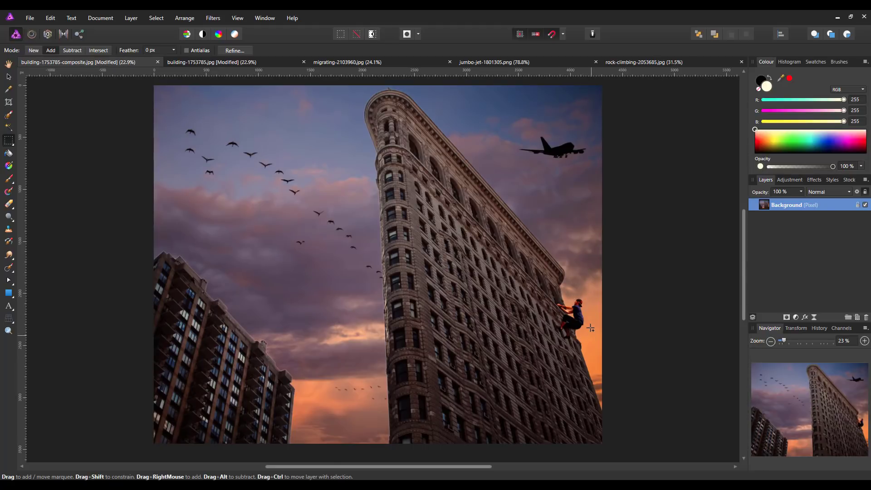
# - In rock-climbing-2053685.jpg, select the climber's shirt, trousers, legs and head with the Selection Brush in Add mode, starting at about 380 px wide
pyautogui.click(655, 62)
pyautogui.press('h')
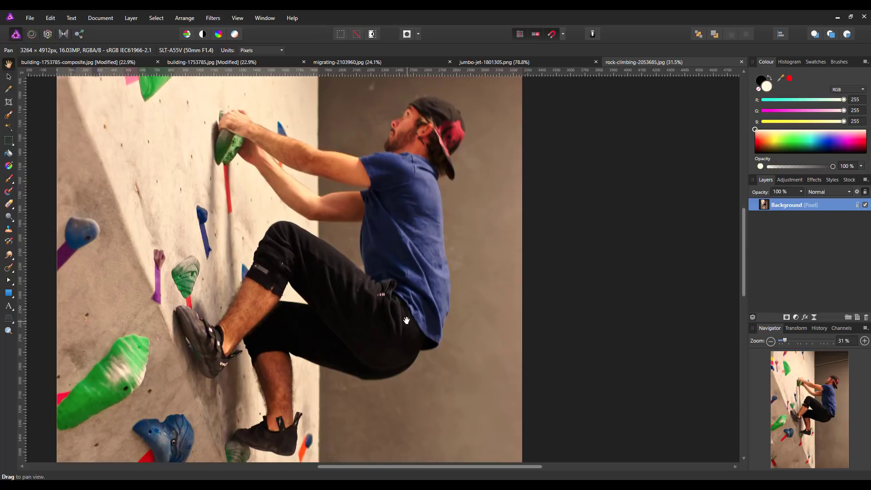
pyautogui.click(9, 116)
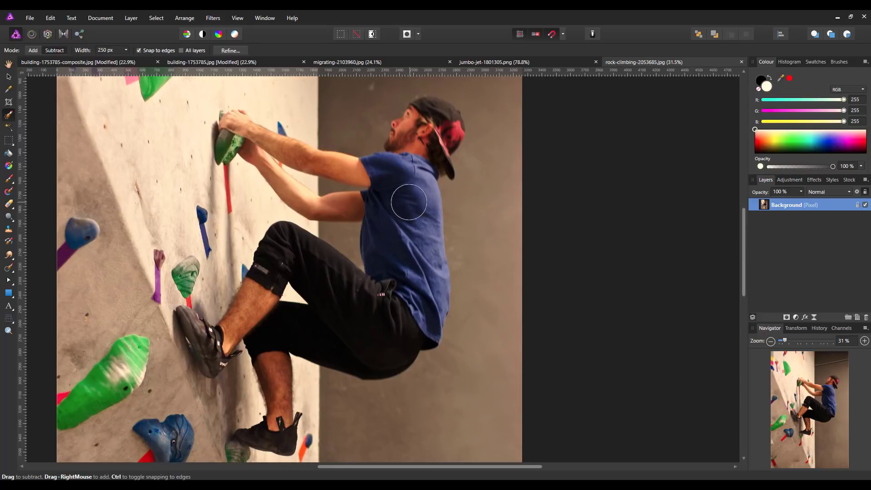
pyautogui.press(']')
pyautogui.click(29, 49)
pyautogui.moveTo(404, 207)
pyautogui.mouseDown()
pyautogui.moveTo(400, 300)
pyautogui.moveTo(365, 323)
pyautogui.moveTo(344, 310)
pyautogui.moveTo(329, 325)
pyautogui.moveTo(260, 316)
pyautogui.mouseUp()
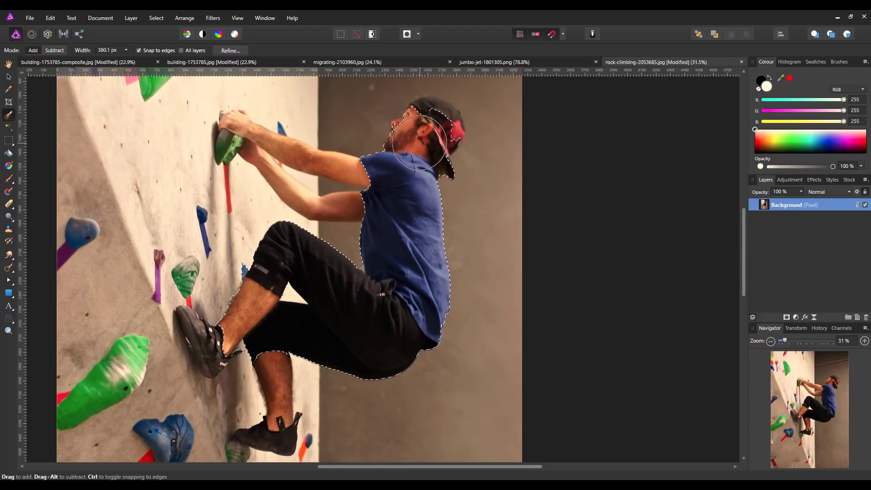
pyautogui.moveTo(419, 143)
pyautogui.mouseDown()
pyautogui.moveTo(438, 129)
pyautogui.moveTo(426, 151)
pyautogui.mouseUp()
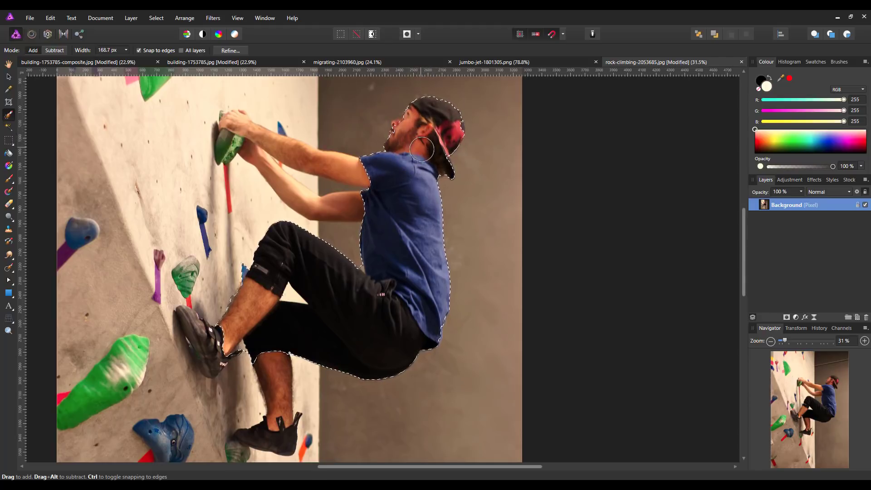
# - Reduce the selection brush to 63.6 px and add the missing parts of the climber's nose, mouth, cap and hair
pyautogui.scroll(5, 411, 121)
pyautogui.press('[')
pyautogui.press('[')
pyautogui.press('[')
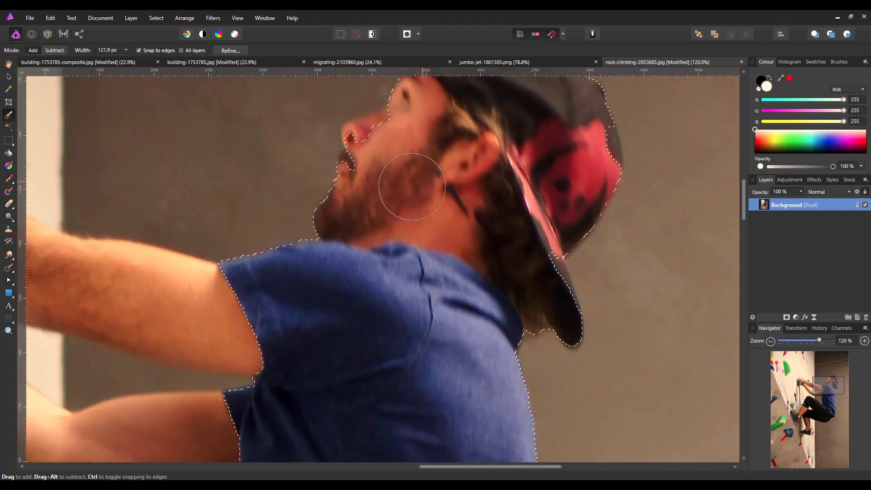
pyautogui.press('[')
pyautogui.press('[')
pyautogui.press('[')
pyautogui.press('[')
pyautogui.moveTo(384, 145); pyautogui.dragTo(366, 138)
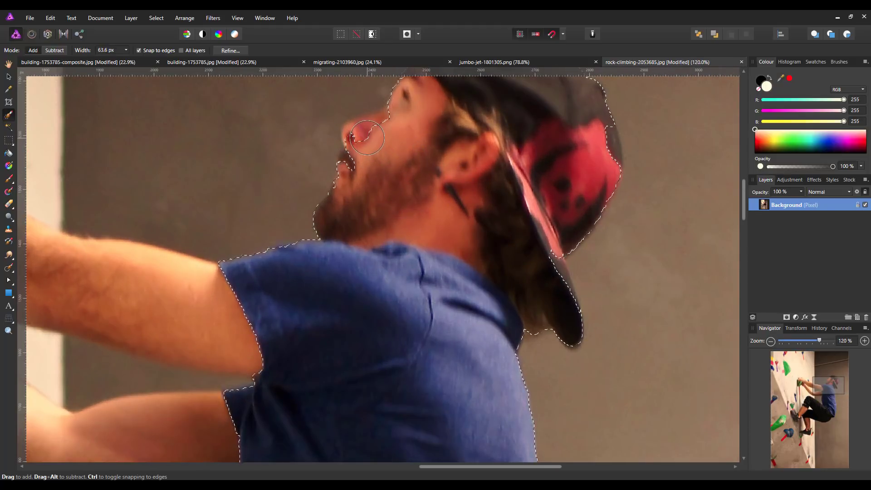
pyautogui.moveTo(371, 181); pyautogui.dragTo(357, 166)
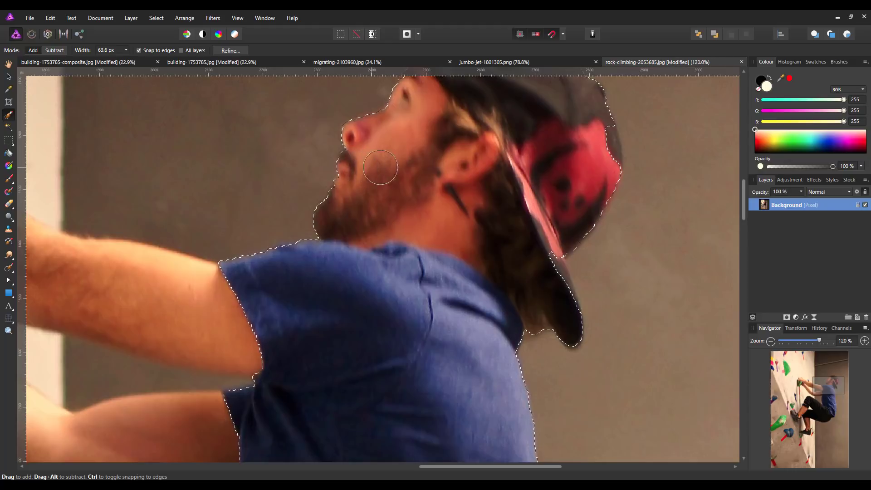
pyautogui.scroll(3, 745, 184)
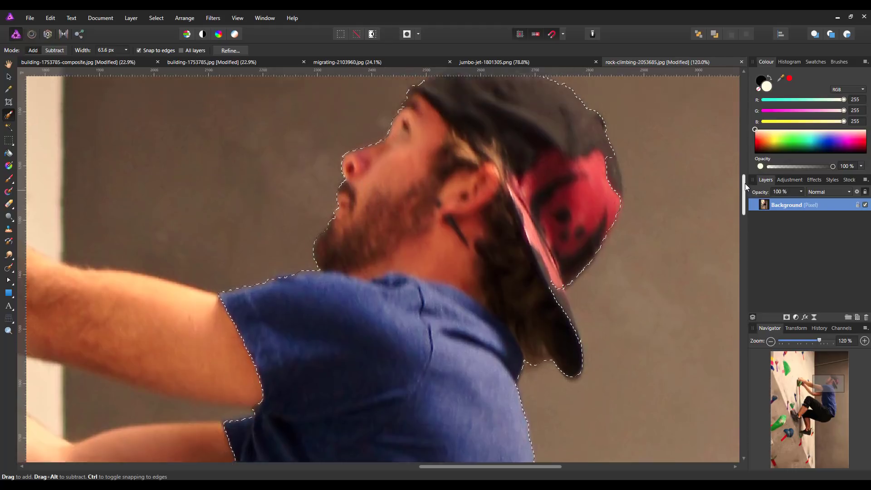
pyautogui.moveTo(515, 135)
pyautogui.mouseDown()
pyautogui.moveTo(608, 227)
pyautogui.moveTo(561, 309)
pyautogui.moveTo(535, 331)
pyautogui.moveTo(550, 360)
pyautogui.moveTo(542, 383)
pyautogui.mouseUp()
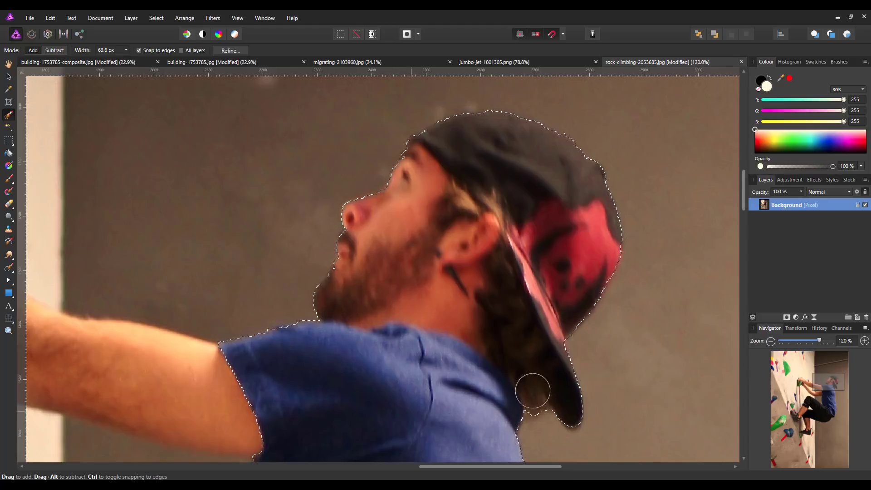
# - Add the climber's lower calf, ankle and shoe to the selection with the 63.6 px brush
pyautogui.moveTo(744, 199); pyautogui.dragTo(748, 293)
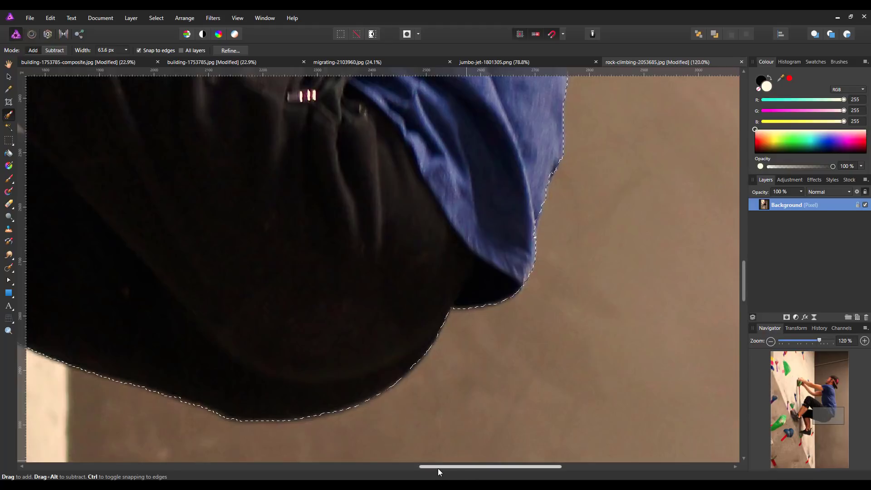
pyautogui.moveTo(440, 467); pyautogui.dragTo(418, 468)
pyautogui.moveTo(822, 419); pyautogui.dragTo(825, 420)
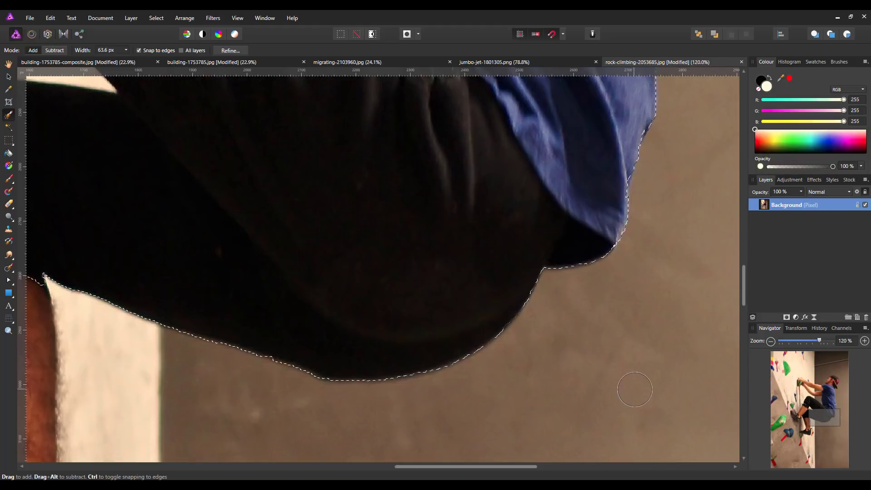
pyautogui.moveTo(829, 421); pyautogui.dragTo(815, 424)
pyautogui.moveTo(256, 227)
pyautogui.mouseDown()
pyautogui.moveTo(171, 140)
pyautogui.moveTo(191, 197)
pyautogui.moveTo(206, 327)
pyautogui.moveTo(229, 401)
pyautogui.moveTo(242, 413)
pyautogui.moveTo(241, 429)
pyautogui.moveTo(204, 431)
pyautogui.mouseUp()
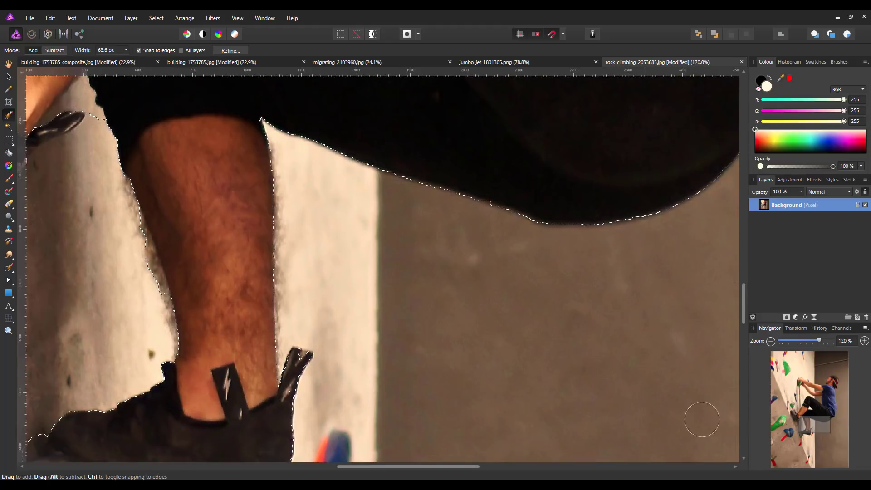
pyautogui.moveTo(809, 429); pyautogui.dragTo(809, 429)
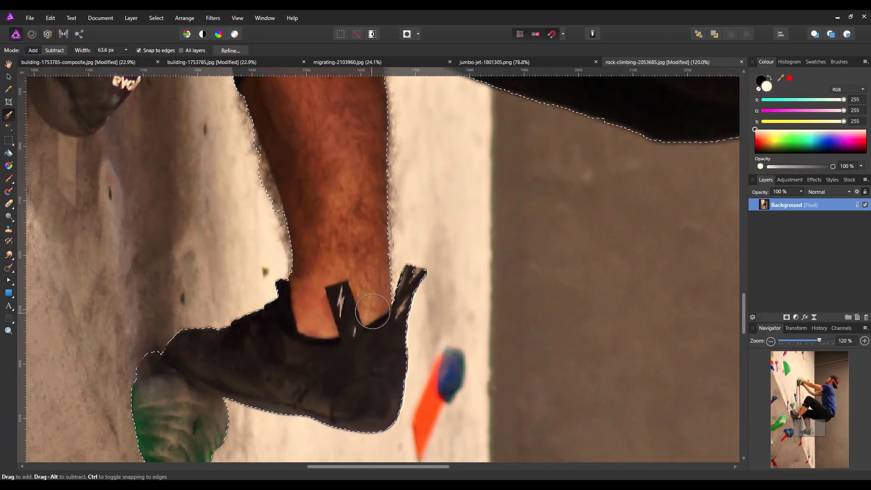
# - Reduce the selection brush to 24 px and add the shoe on the climber's raised foot to the selection
pyautogui.press('[')
pyautogui.press('[')
pyautogui.press('[')
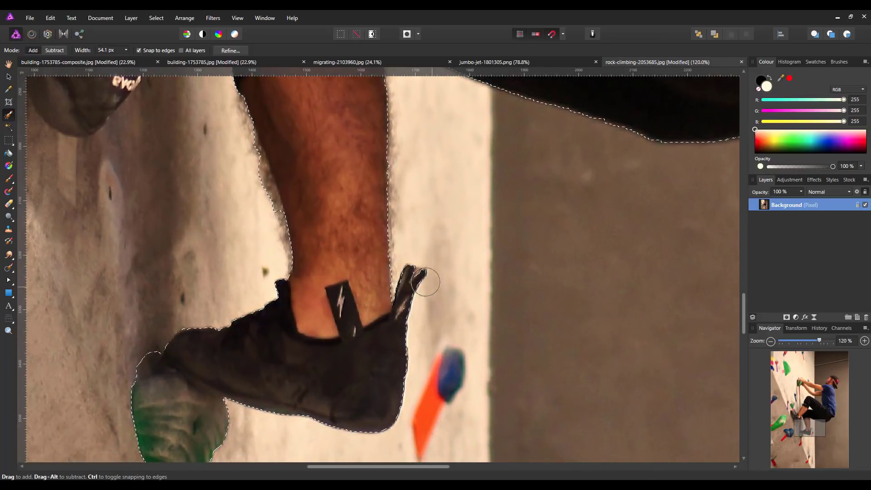
pyautogui.press('[')
pyautogui.press('[')
pyautogui.press('[')
pyautogui.moveTo(806, 428); pyautogui.dragTo(802, 411)
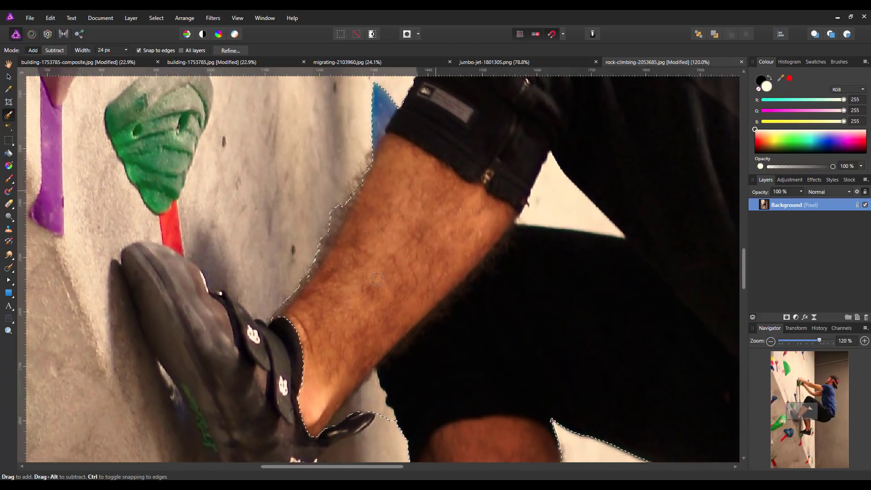
pyautogui.moveTo(181, 302)
pyautogui.mouseDown()
pyautogui.moveTo(155, 284)
pyautogui.moveTo(164, 328)
pyautogui.moveTo(188, 355)
pyautogui.moveTo(185, 339)
pyautogui.moveTo(225, 402)
pyautogui.moveTo(243, 407)
pyautogui.moveTo(272, 450)
pyautogui.mouseUp()
pyautogui.moveTo(745, 271); pyautogui.dragTo(743, 295)
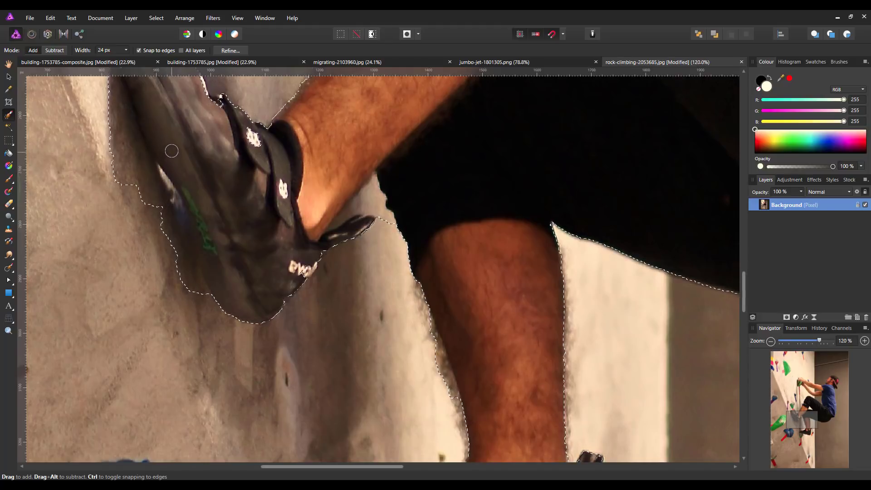
# - Add the raised shoe's toe edge, both of the climber's arms and the hands to the selection with the 24 px brush
pyautogui.moveTo(747, 286); pyautogui.dragTo(743, 263)
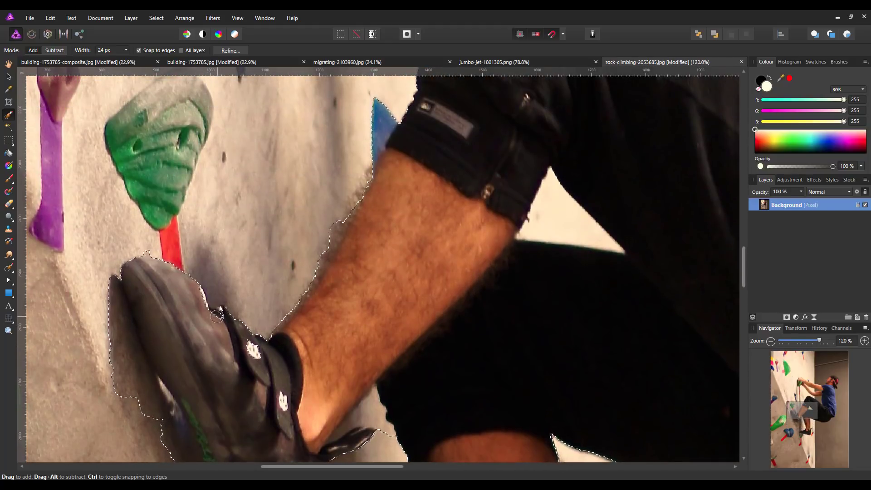
pyautogui.moveTo(202, 309); pyautogui.dragTo(127, 262)
pyautogui.moveTo(744, 252); pyautogui.dragTo(746, 225)
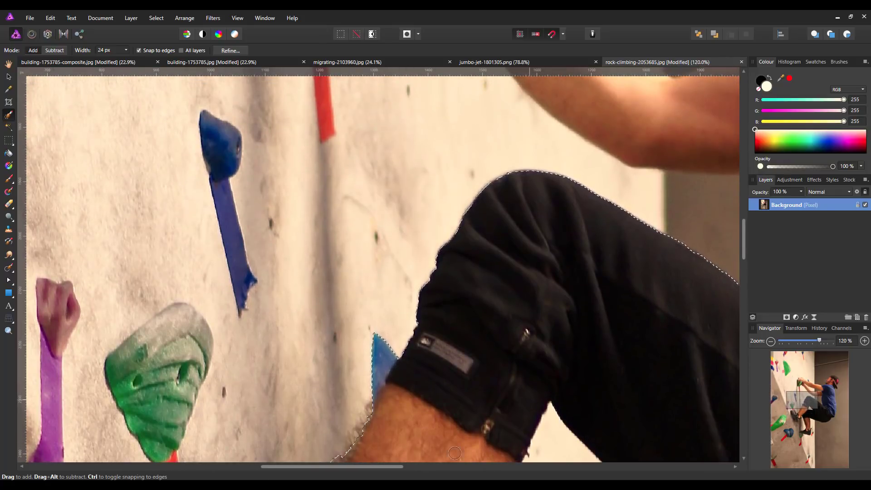
pyautogui.moveTo(388, 467); pyautogui.dragTo(461, 465)
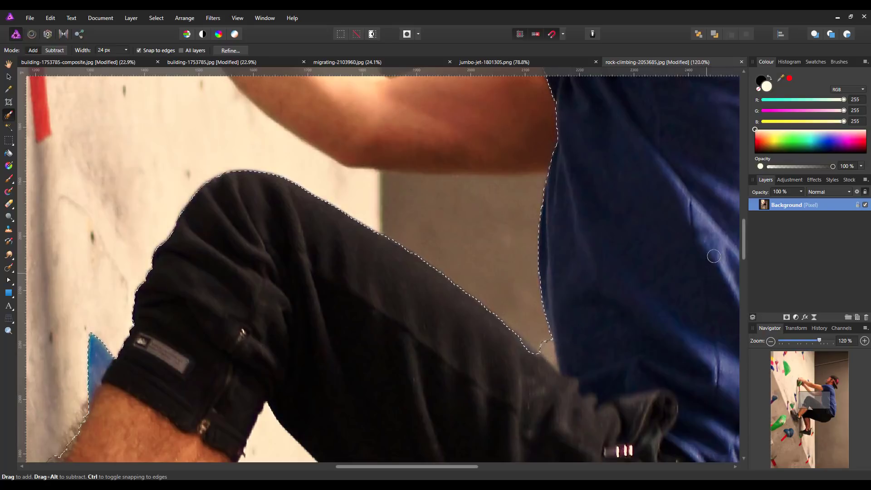
pyautogui.moveTo(744, 230); pyautogui.dragTo(744, 205)
pyautogui.moveTo(541, 330)
pyautogui.mouseDown()
pyautogui.moveTo(379, 351)
pyautogui.moveTo(392, 344)
pyautogui.moveTo(291, 299)
pyautogui.moveTo(277, 301)
pyautogui.moveTo(170, 223)
pyautogui.moveTo(155, 180)
pyautogui.moveTo(212, 177)
pyautogui.moveTo(434, 200)
pyautogui.moveTo(487, 191)
pyautogui.moveTo(273, 152)
pyautogui.moveTo(360, 144)
pyautogui.moveTo(361, 133)
pyautogui.moveTo(289, 127)
pyautogui.moveTo(397, 140)
pyautogui.mouseUp()
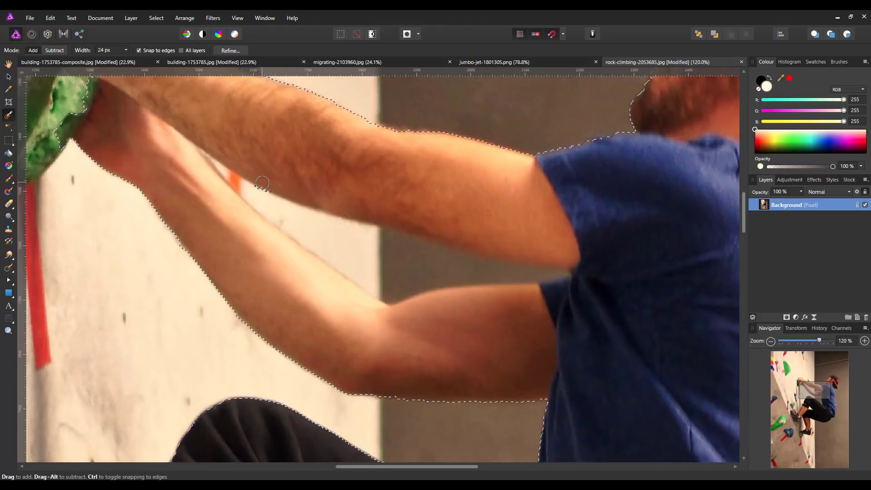
pyautogui.moveTo(743, 204); pyautogui.dragTo(742, 176)
pyautogui.moveTo(378, 466); pyautogui.dragTo(336, 467)
pyautogui.moveTo(275, 245)
pyautogui.mouseDown()
pyautogui.moveTo(254, 188)
pyautogui.moveTo(218, 188)
pyautogui.moveTo(262, 179)
pyautogui.mouseUp()
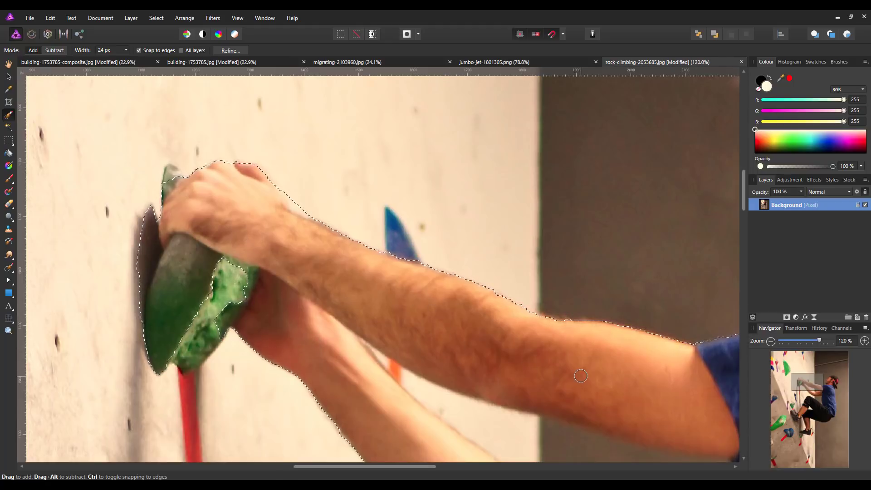
pyautogui.hotkey('ctrl', '0')
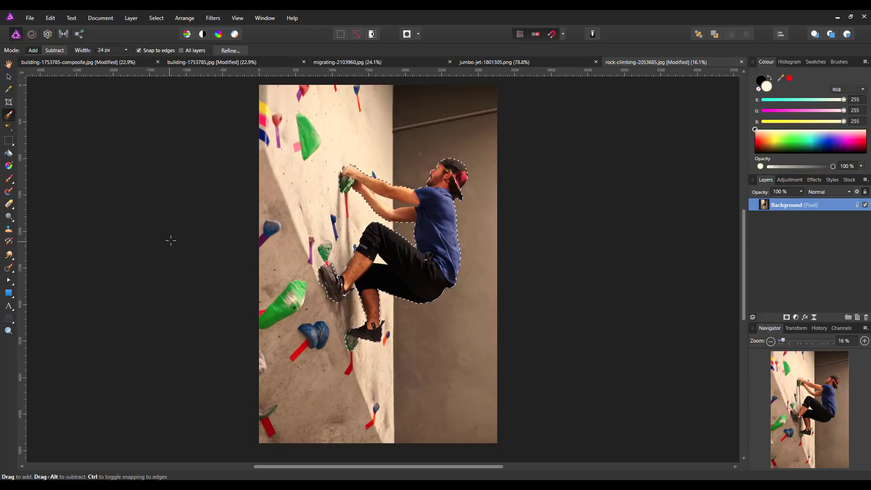
# - With the Free Hand Selection Tool in polygonal type and Subtract mode, remove the wall strip behind the lower calf from the selection
pyautogui.click(15, 145)
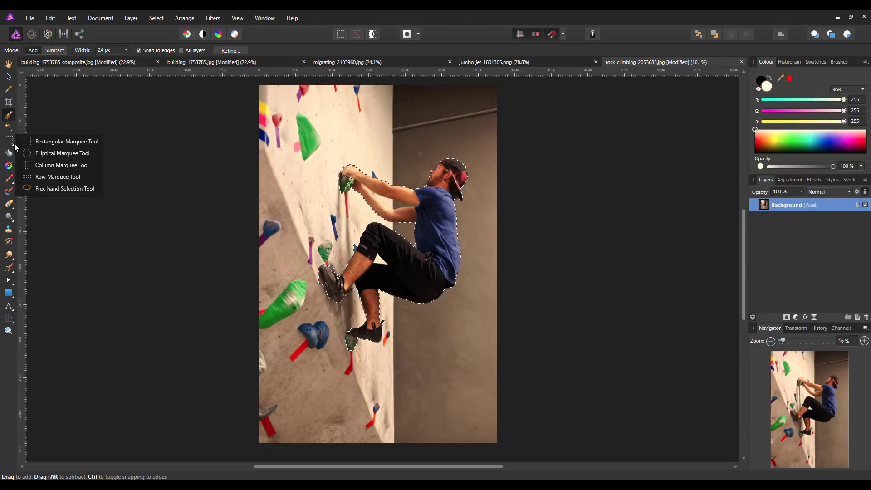
pyautogui.click(55, 189)
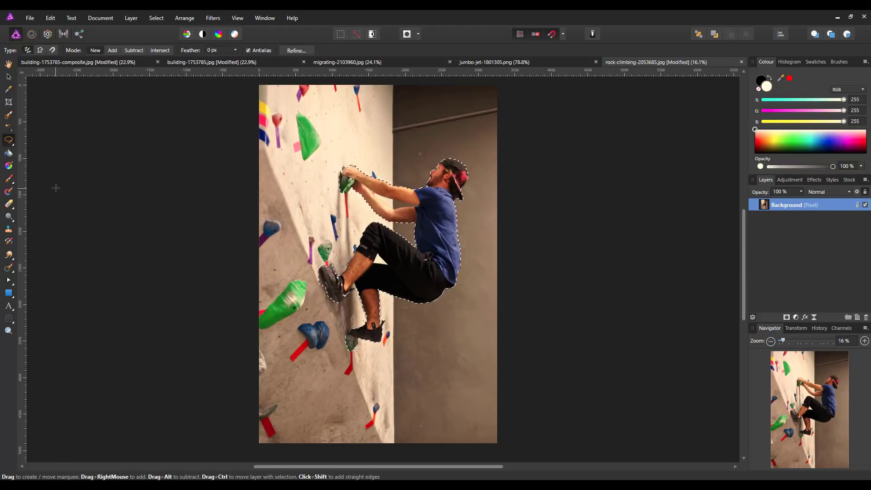
pyautogui.click(41, 51)
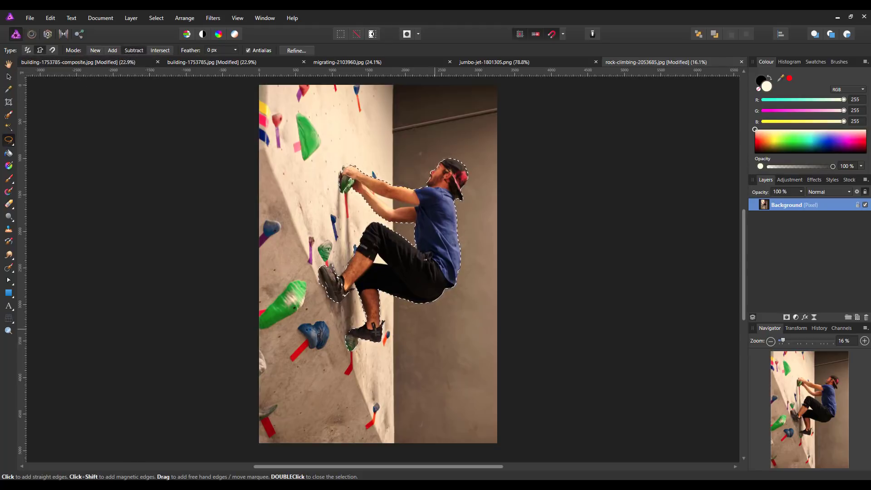
pyautogui.scroll(10, 391, 297)
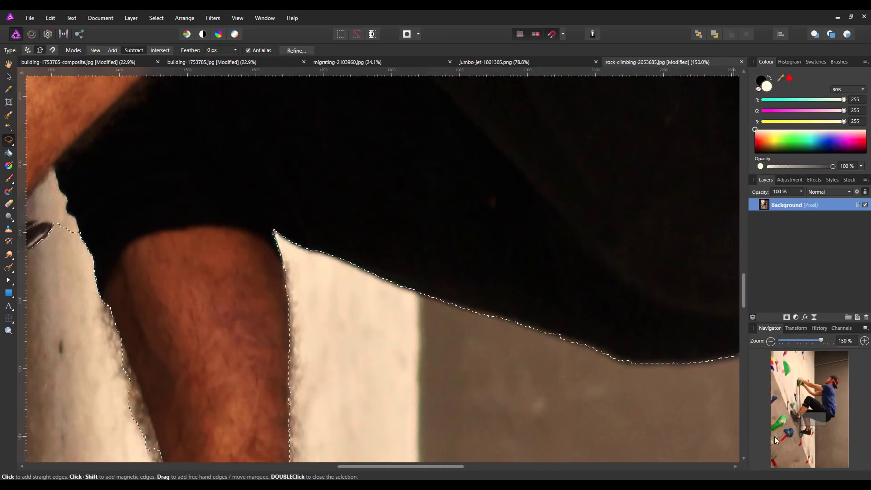
pyautogui.moveTo(812, 420); pyautogui.dragTo(812, 429)
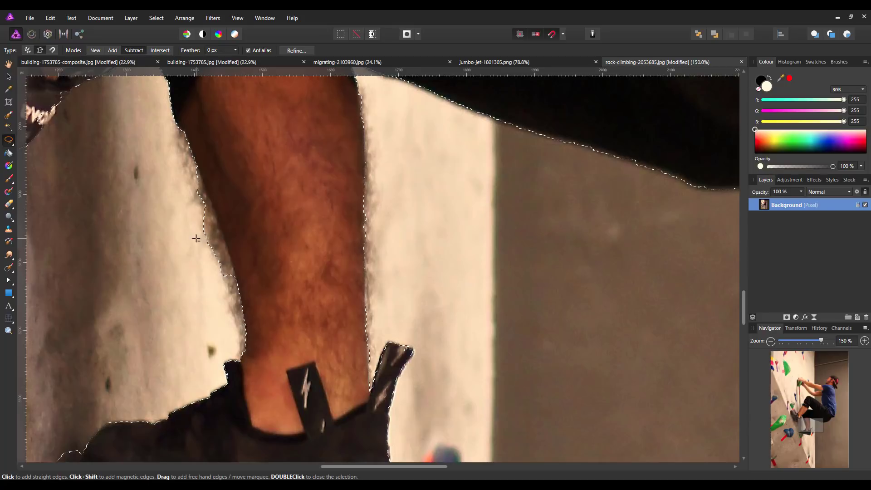
pyautogui.click(117, 113)
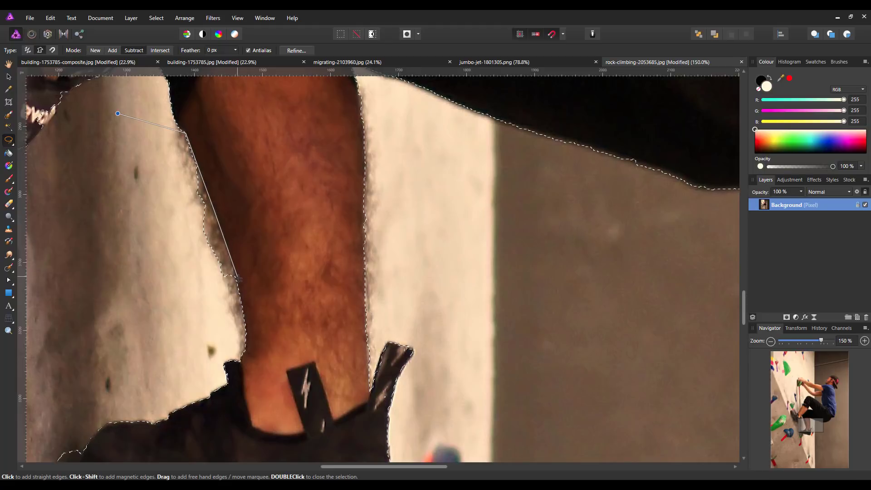
pyautogui.click(124, 289)
pyautogui.click(91, 159)
pyautogui.click(117, 116)
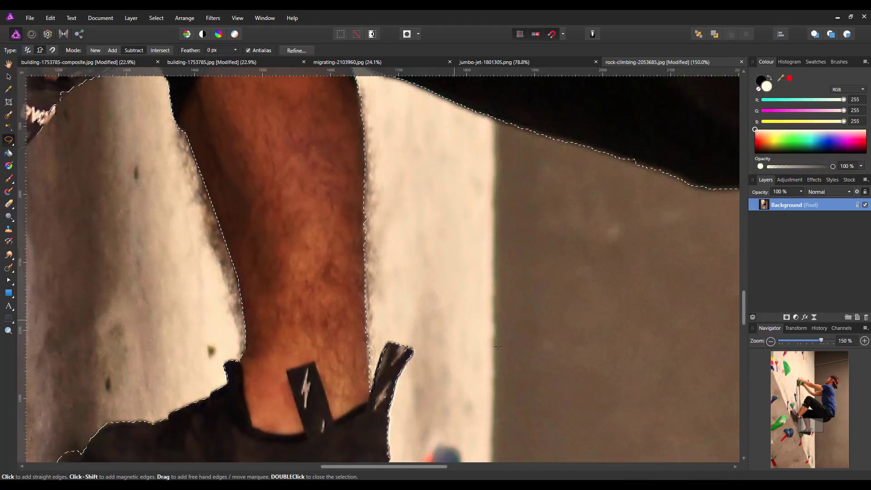
# - Subtract the green climbing hold beneath the toe of the lower shoe with a polygonal outline
pyautogui.moveTo(745, 305); pyautogui.dragTo(741, 330)
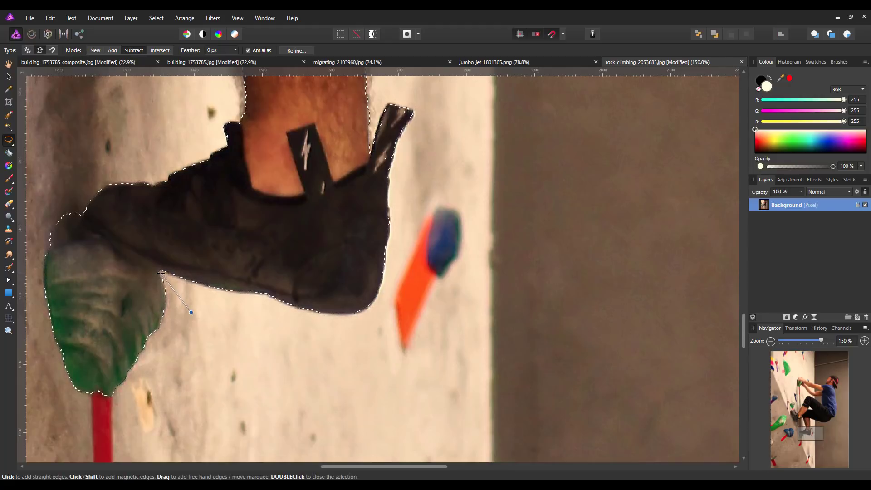
pyautogui.click(132, 263)
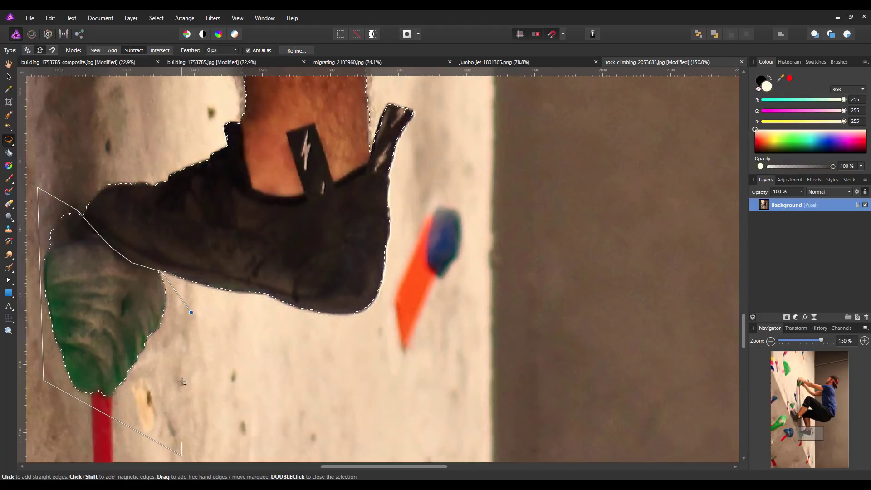
pyautogui.click(190, 311)
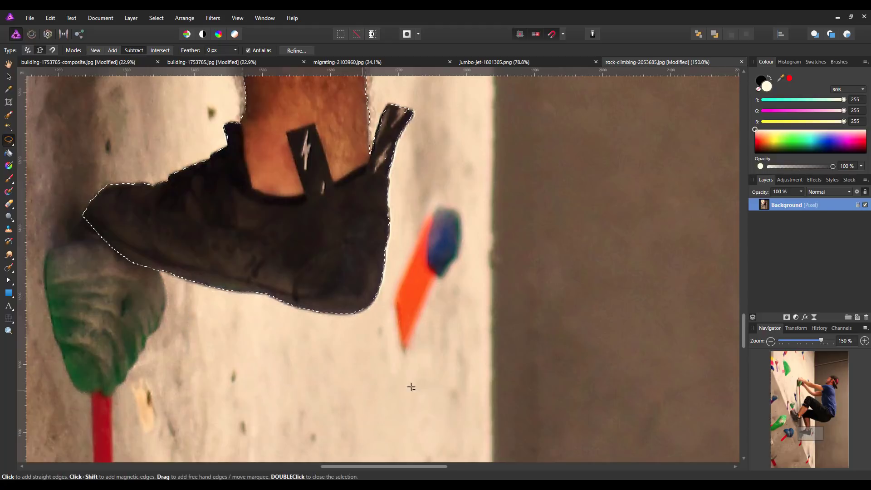
# - Subtract the wedge of wall between the raised shoe's heel tab, the calf and the black trousers
pyautogui.moveTo(813, 433); pyautogui.dragTo(806, 418)
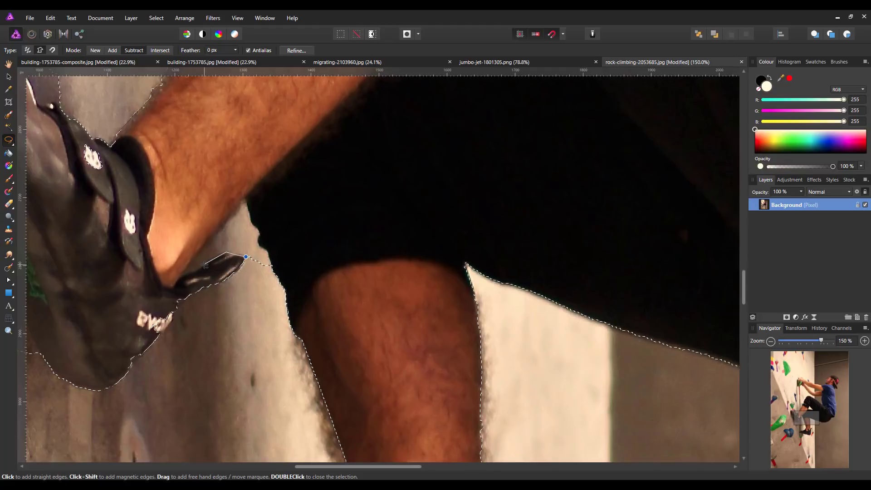
pyautogui.click(184, 275)
pyautogui.click(245, 201)
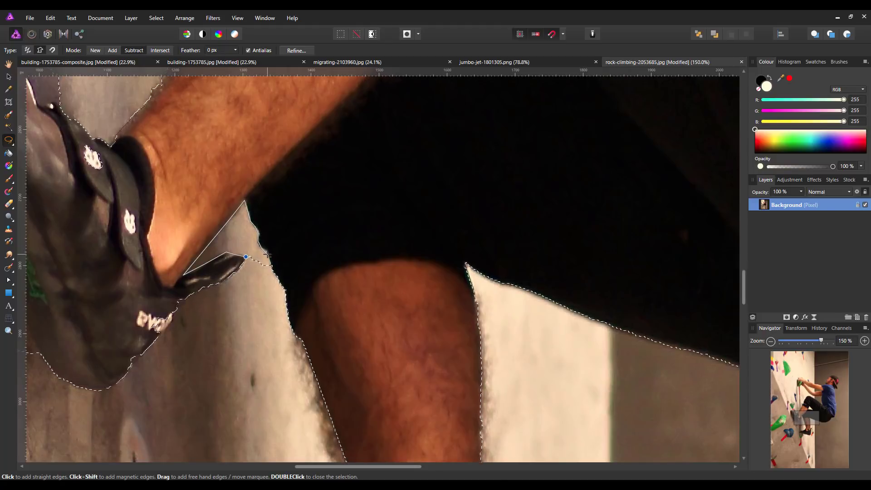
pyautogui.doubleClick(250, 277)
# - Subtract the shadowed wall area along the lower sole of the raised shoe with a polygonal outline
pyautogui.moveTo(821, 412); pyautogui.dragTo(791, 417)
pyautogui.click(429, 399)
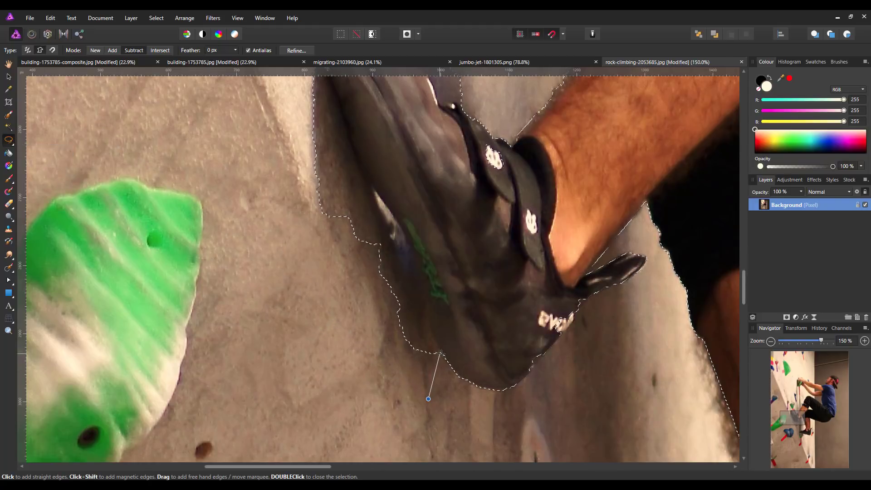
pyautogui.click(429, 333)
pyautogui.click(422, 309)
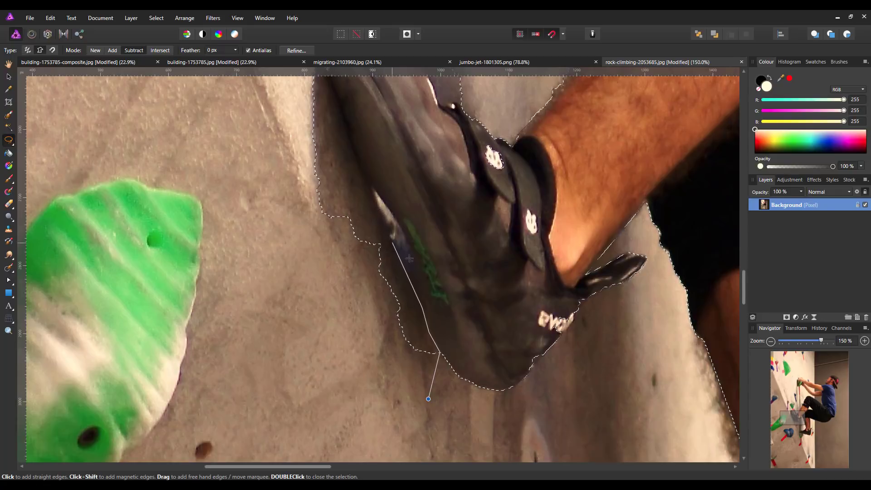
pyautogui.click(403, 230)
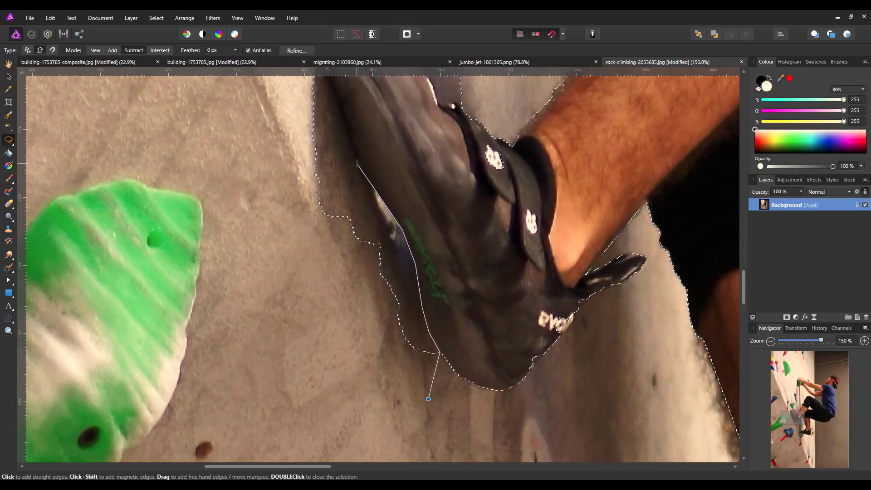
pyautogui.click(358, 164)
pyautogui.click(219, 164)
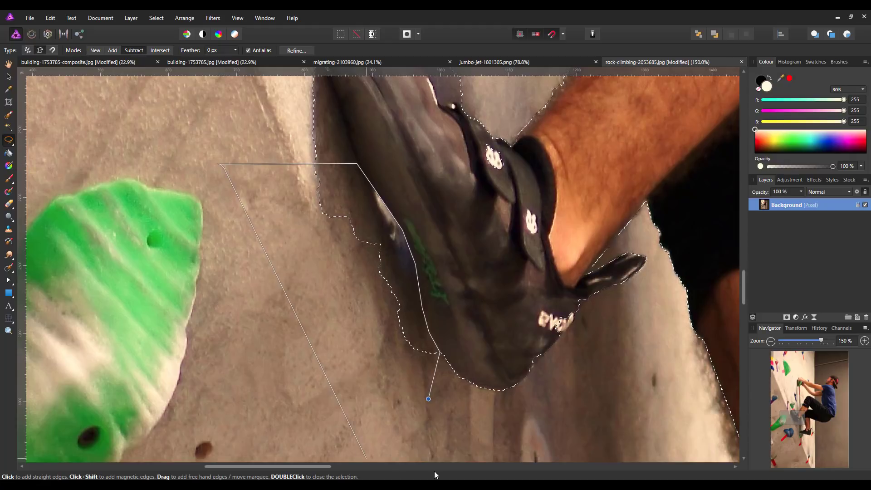
pyautogui.click(428, 399)
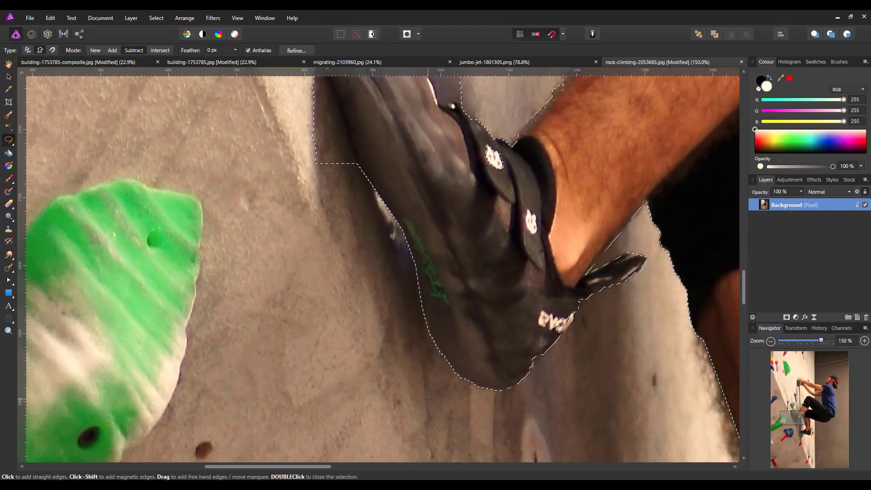
# - Subtract the remaining shadow along the sole near the toe of the raised shoe
pyautogui.moveTo(744, 285); pyautogui.dragTo(743, 263)
pyautogui.click(334, 393)
pyautogui.click(358, 359)
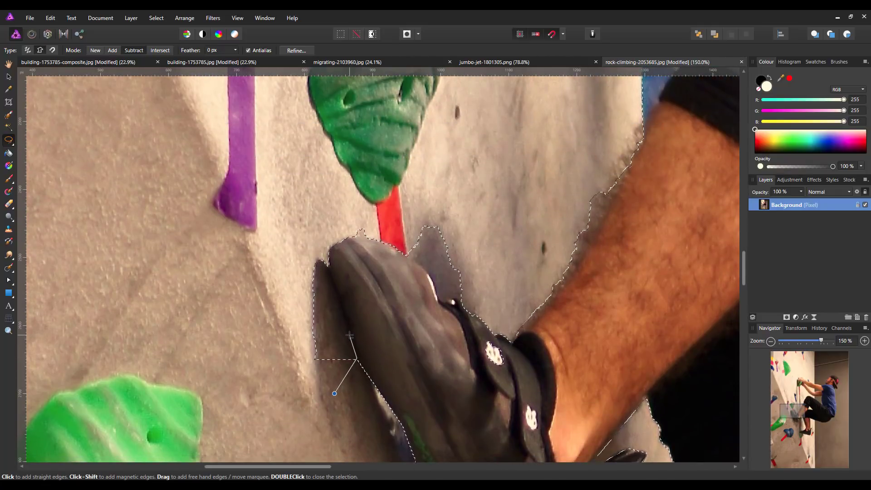
pyautogui.click(324, 250)
pyautogui.click(280, 267)
pyautogui.click(316, 400)
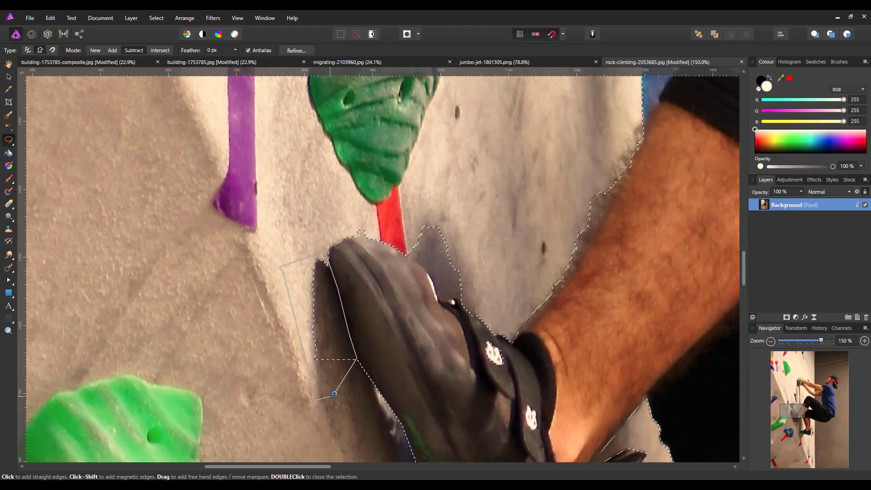
pyautogui.click(334, 393)
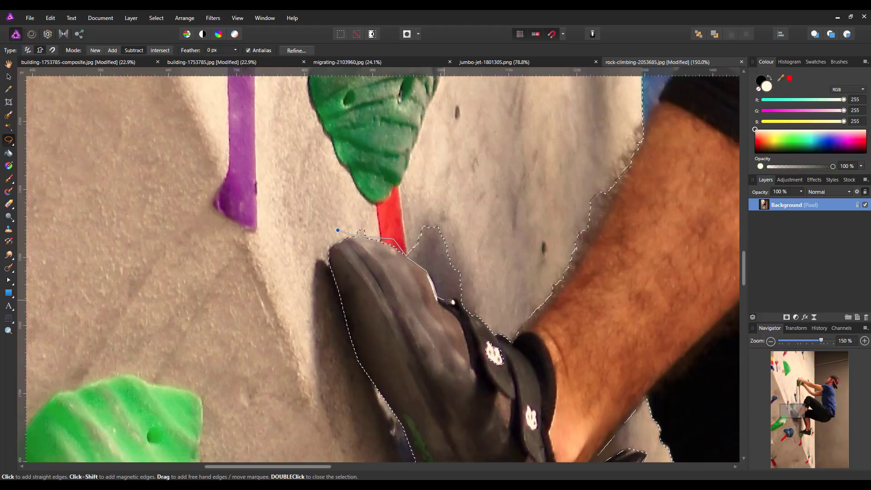
# - Subtract the wall areas above the raised shoe's toe and along the front of the shin
pyautogui.click(480, 205)
pyautogui.click(338, 229)
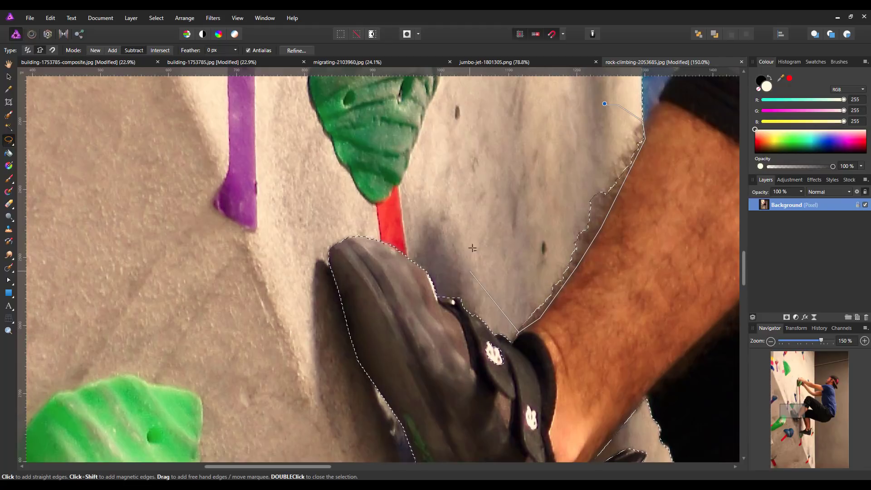
pyautogui.click(604, 104)
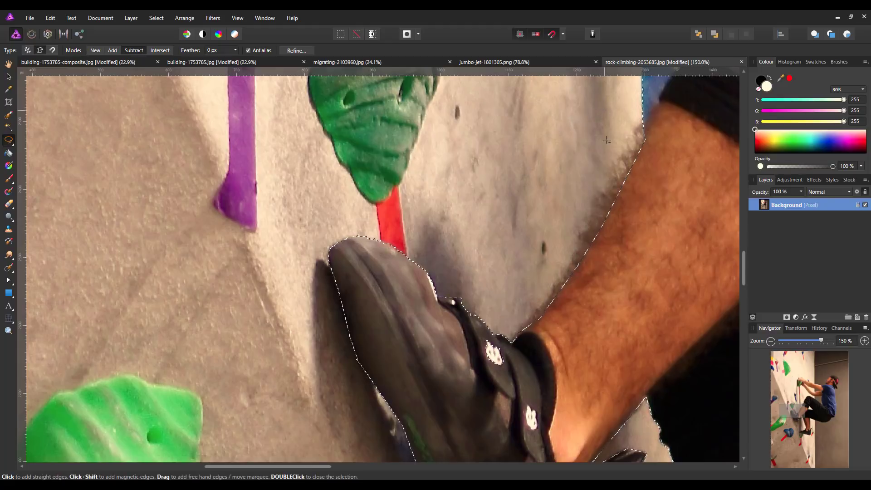
# - Subtract the triangular gap of wall between the bent knee's trouser cuff and the two thighs
pyautogui.moveTo(796, 414); pyautogui.dragTo(808, 411)
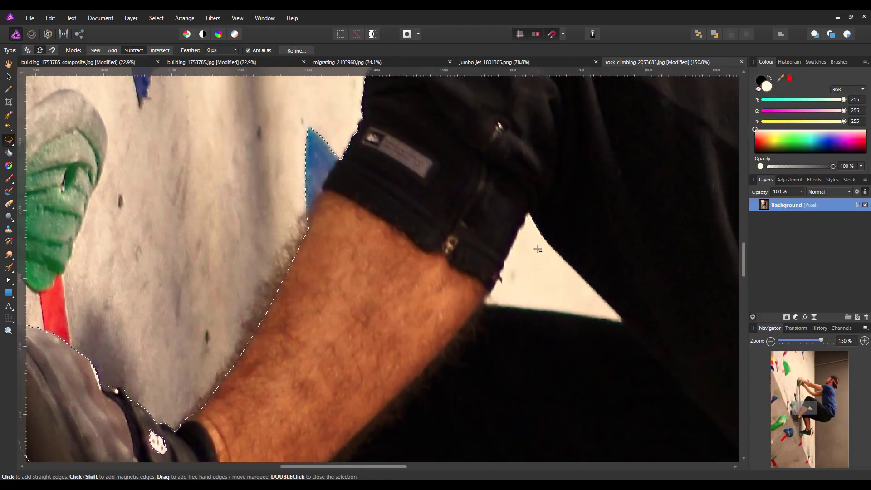
pyautogui.click(528, 213)
pyautogui.click(485, 301)
pyautogui.click(620, 320)
pyautogui.click(529, 214)
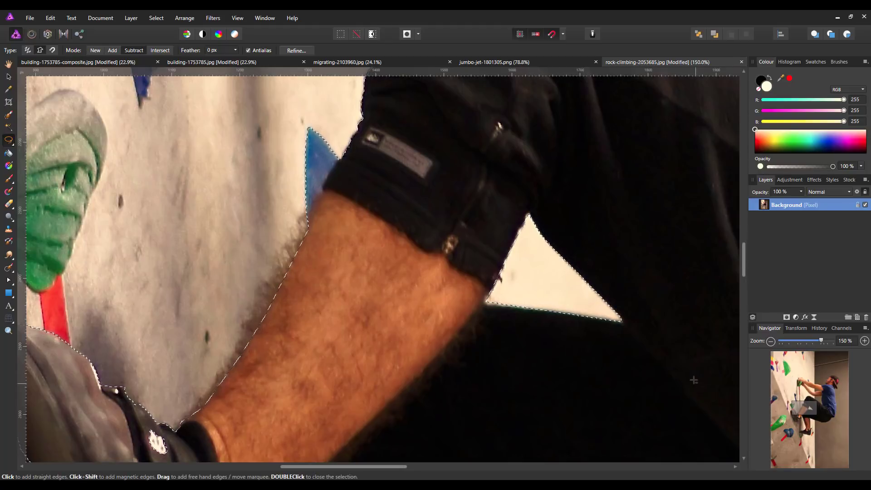
# - Subtract the wall gap between the climber's two arms, from the shirt sleeves to the wrists, with a polygonal outline
pyautogui.moveTo(803, 407); pyautogui.dragTo(815, 388)
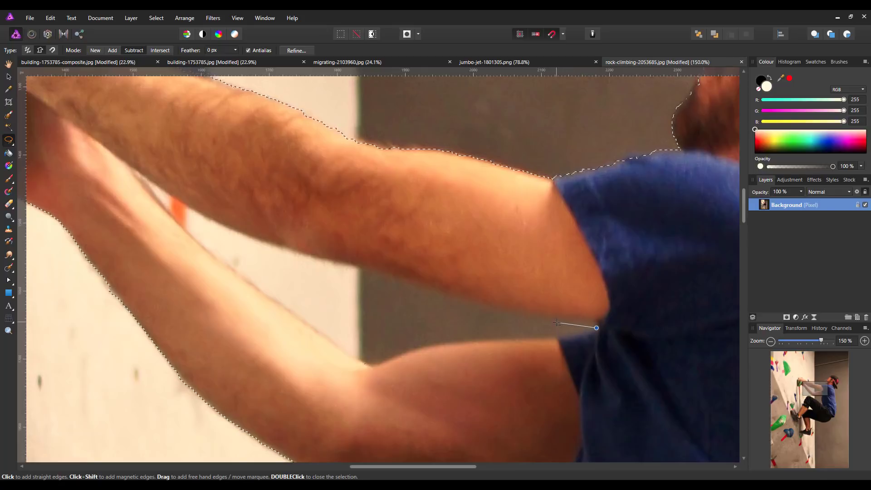
pyautogui.click(492, 309)
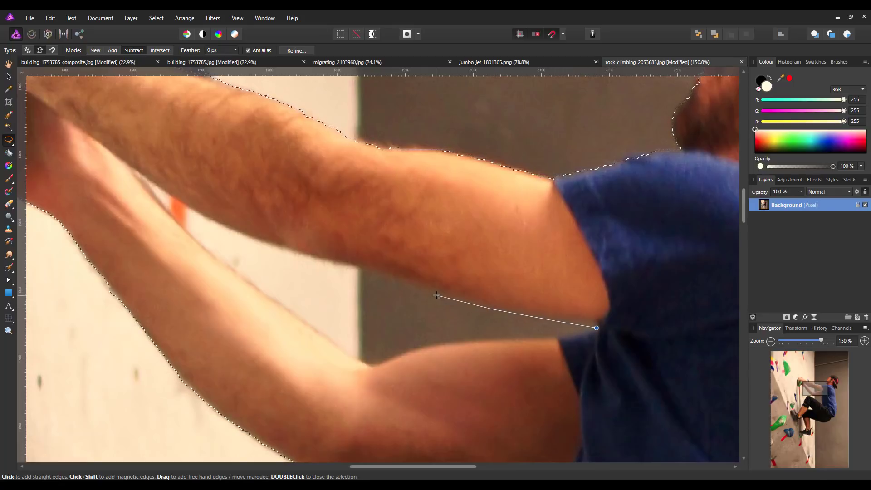
pyautogui.click(407, 280)
pyautogui.click(364, 269)
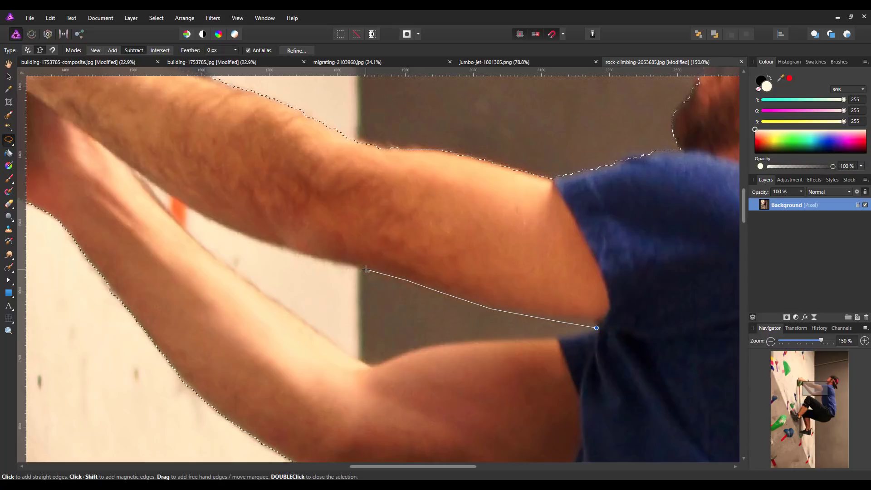
pyautogui.click(266, 245)
pyautogui.click(203, 218)
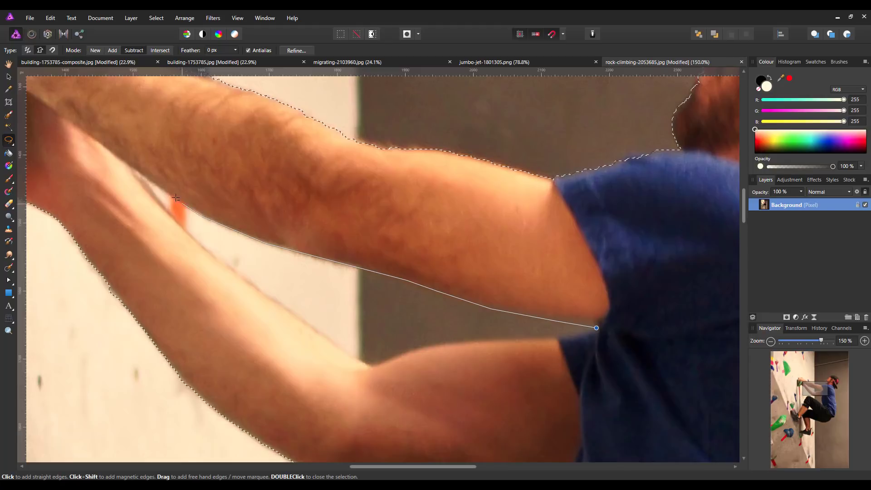
pyautogui.click(129, 167)
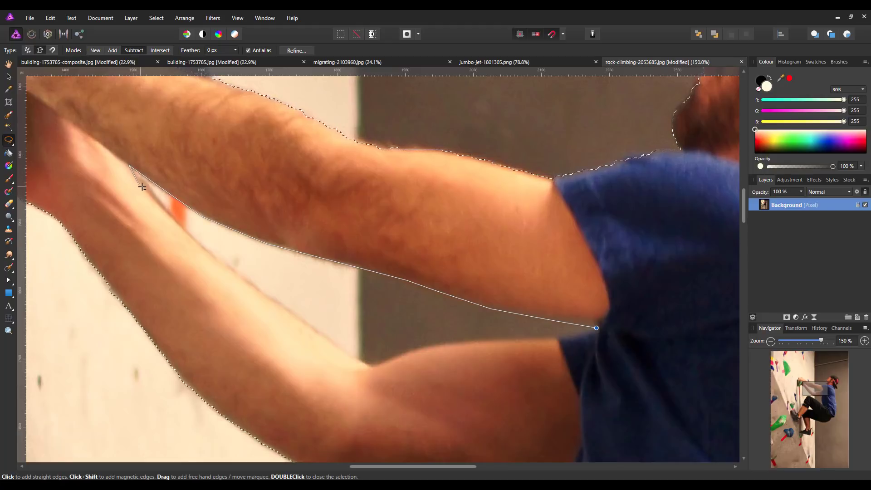
pyautogui.click(206, 253)
pyautogui.click(373, 370)
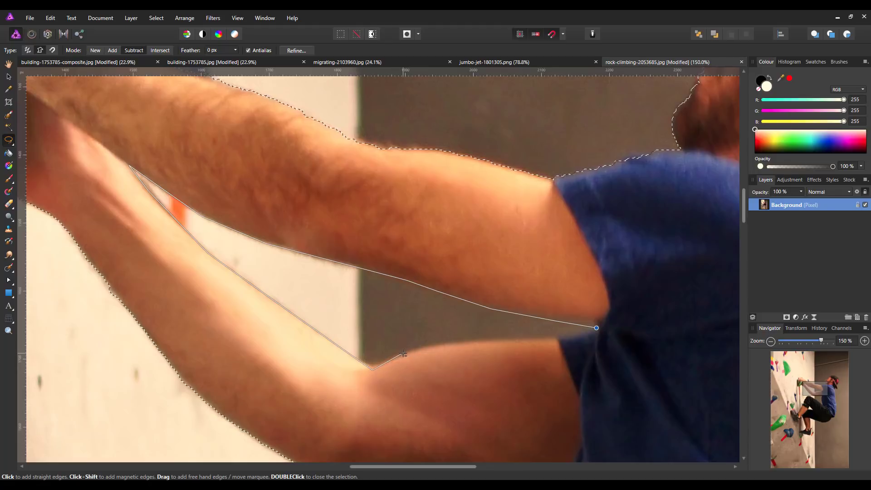
pyautogui.click(405, 353)
pyautogui.click(443, 344)
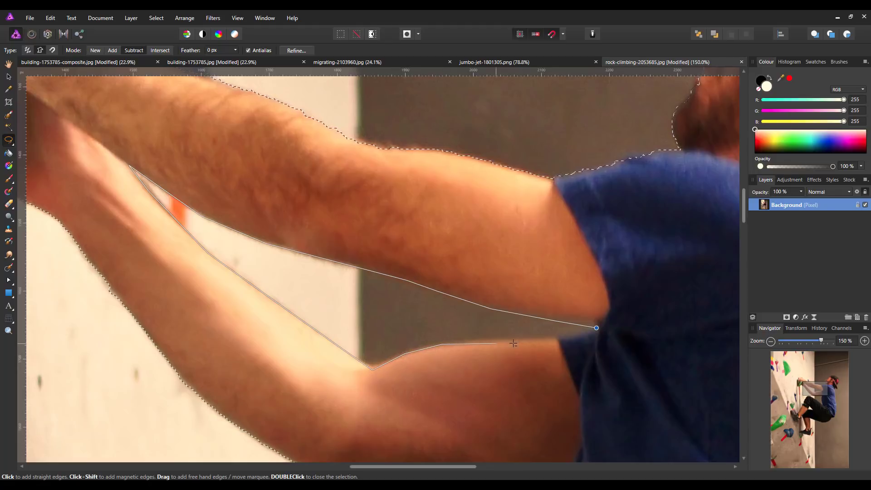
pyautogui.click(532, 340)
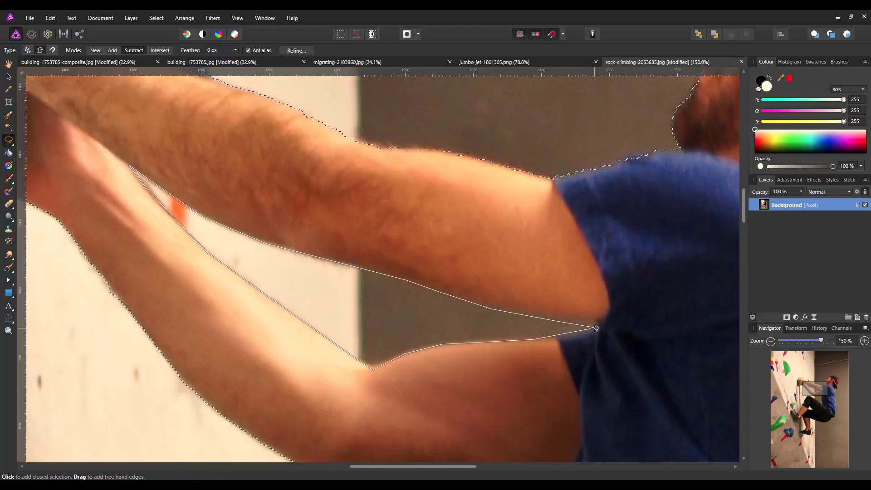
pyautogui.click(596, 327)
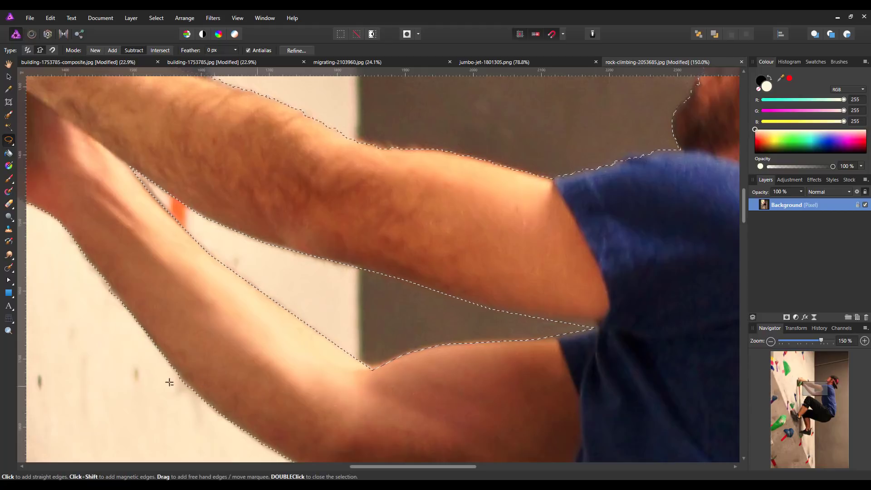
# - Subtract the small leftover bit of wall along the lower edge of the lower forearm
pyautogui.click(118, 324)
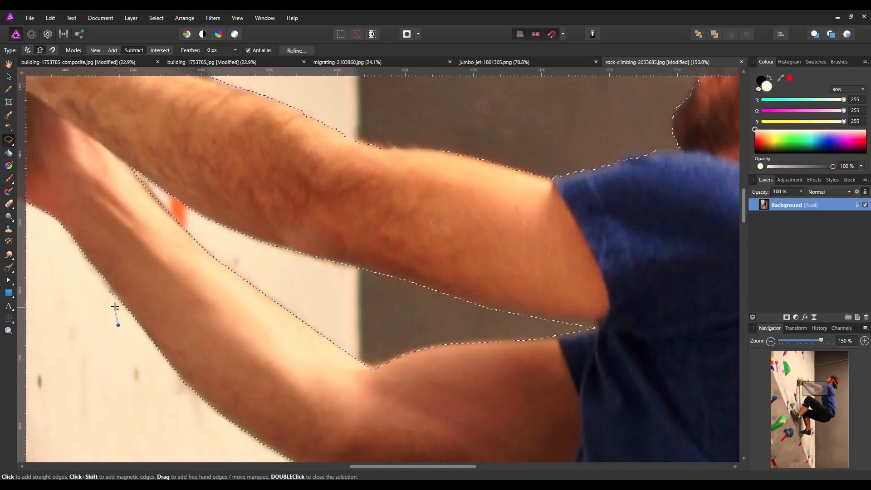
pyautogui.click(119, 299)
pyautogui.click(105, 280)
pyautogui.click(83, 292)
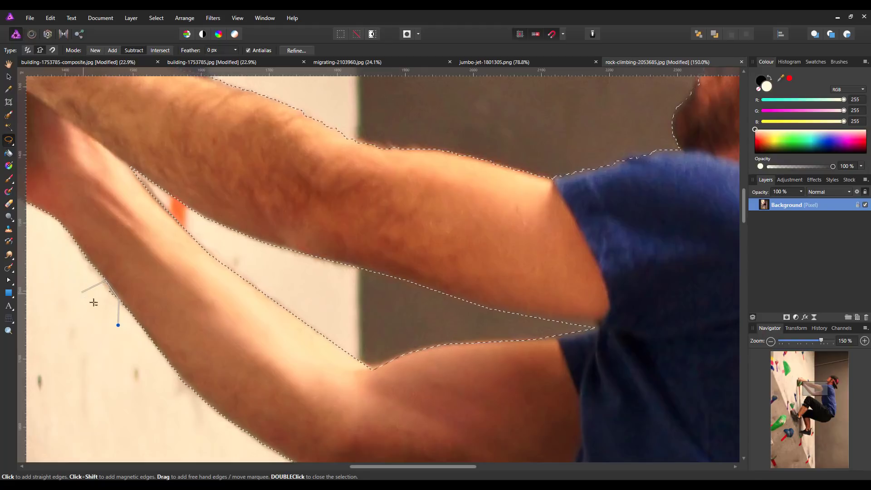
pyautogui.click(118, 324)
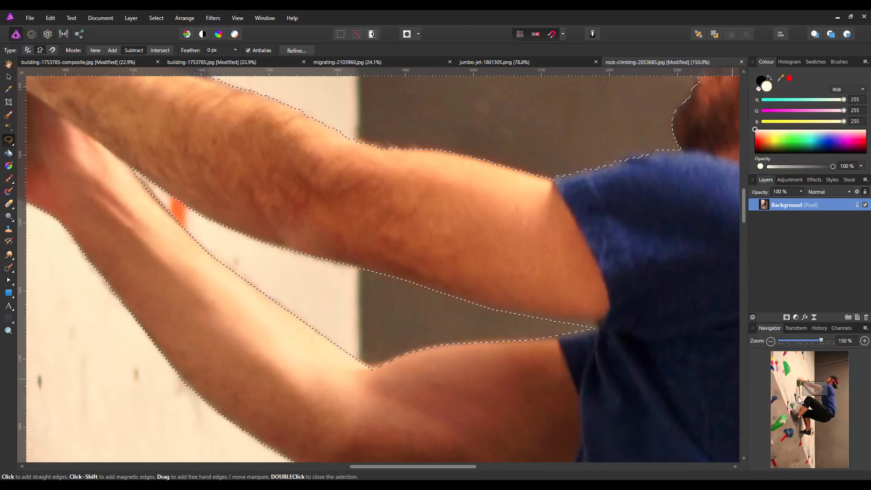
# - Subtract the green climbing hold and its shadow beneath the gripping hands, following the edges of the fingers and palm
pyautogui.moveTo(809, 388); pyautogui.dragTo(792, 382)
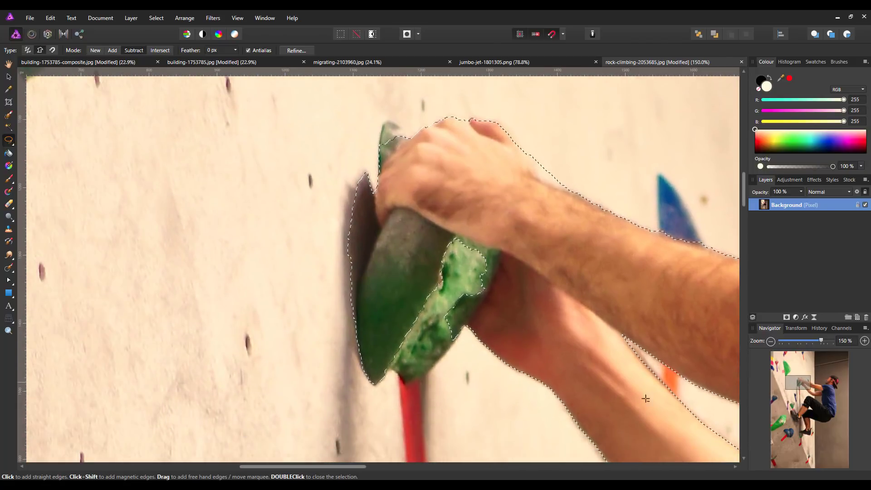
pyautogui.click(459, 376)
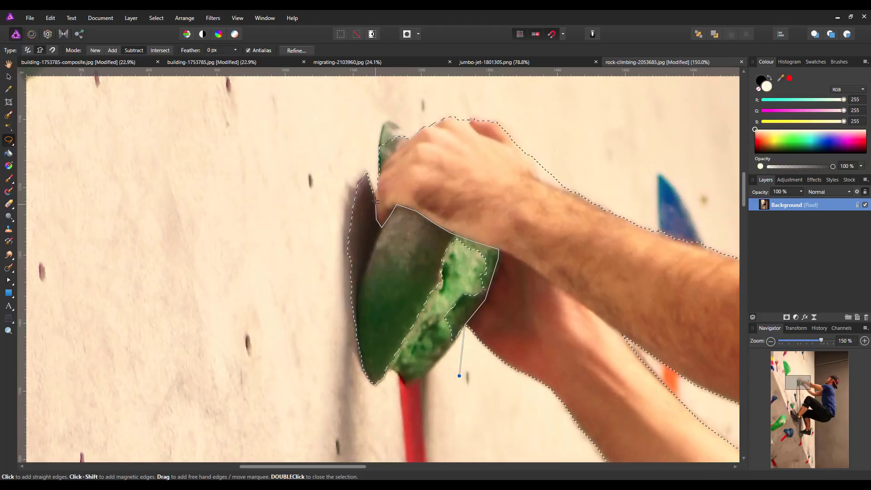
pyautogui.click(369, 158)
pyautogui.click(278, 210)
pyautogui.click(317, 369)
pyautogui.click(386, 441)
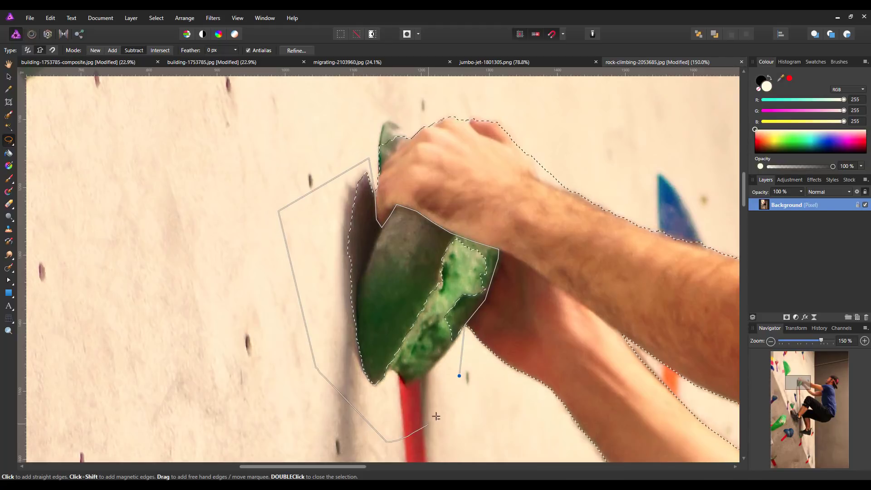
pyautogui.keyDown('alt'); pyautogui.click(459, 375); pyautogui.keyUp('alt')
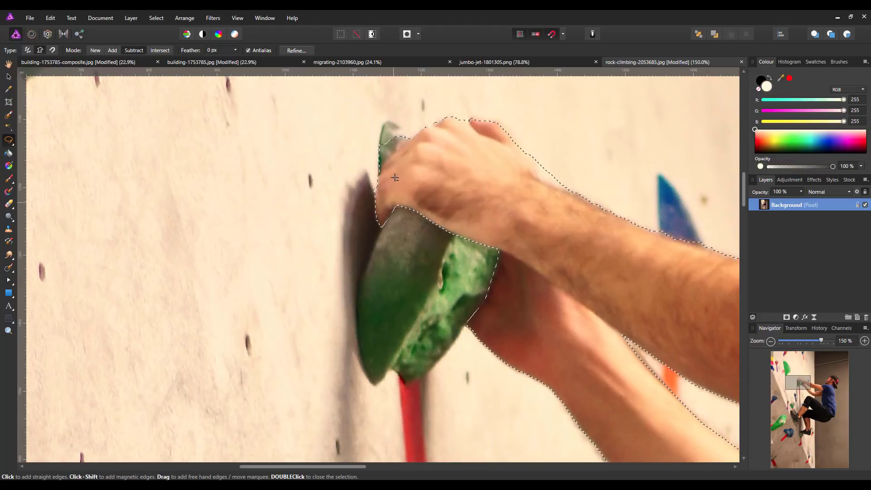
# - Subtract the remaining tip of the green hold and the wall behind the knuckles of the upper hand
pyautogui.click(364, 178)
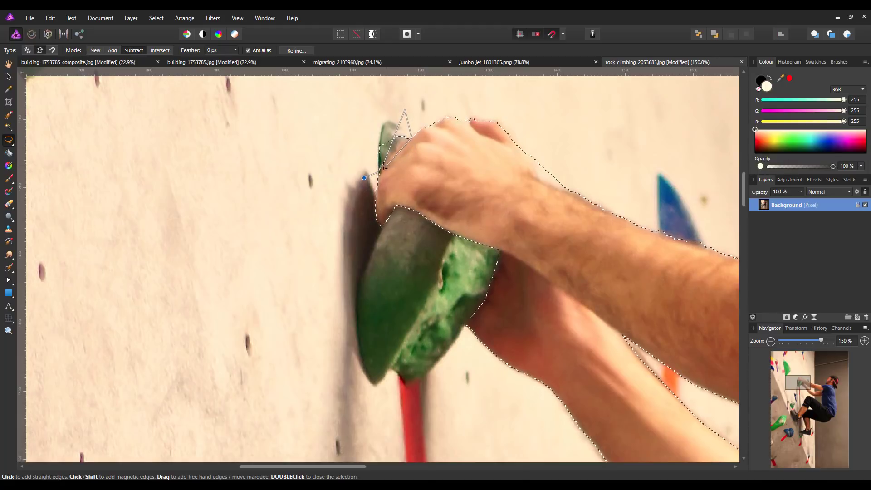
pyautogui.click(364, 177)
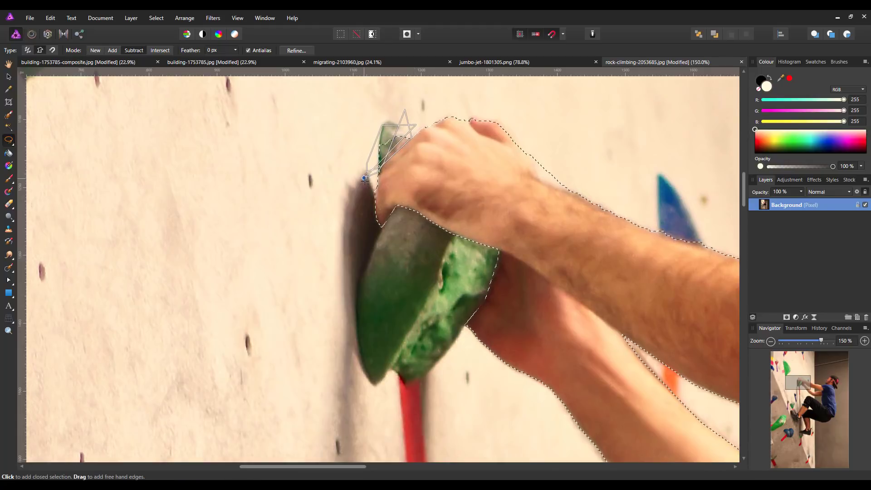
pyautogui.click(350, 168)
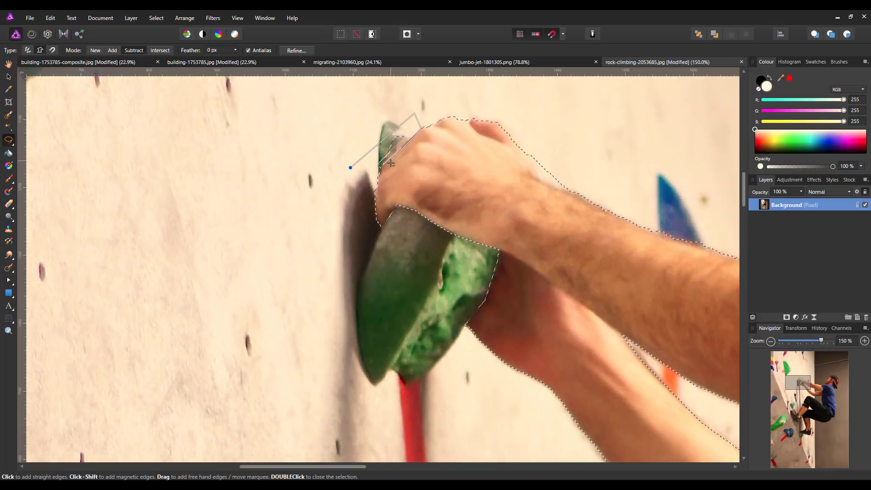
pyautogui.click(351, 168)
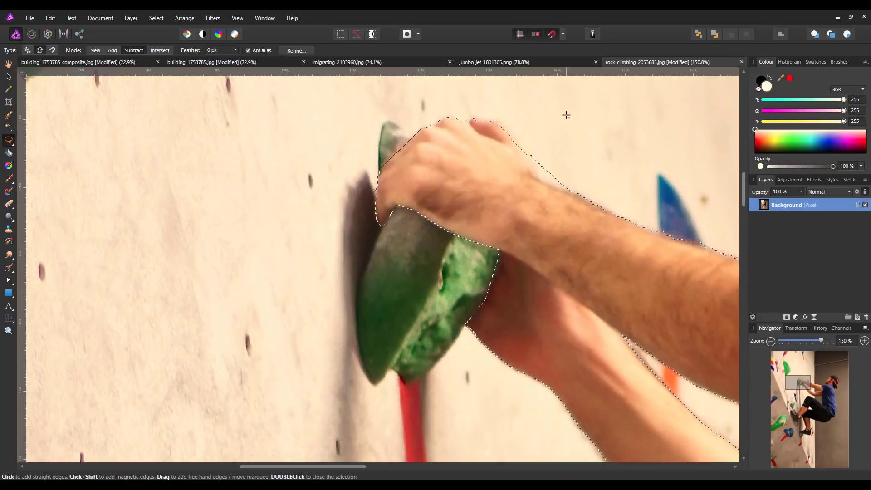
# - Subtract the sliver of wall above the wrist of the upper arm
pyautogui.click(533, 130)
pyautogui.click(538, 174)
pyautogui.click(548, 186)
pyautogui.click(583, 191)
pyautogui.click(556, 141)
pyautogui.click(534, 131)
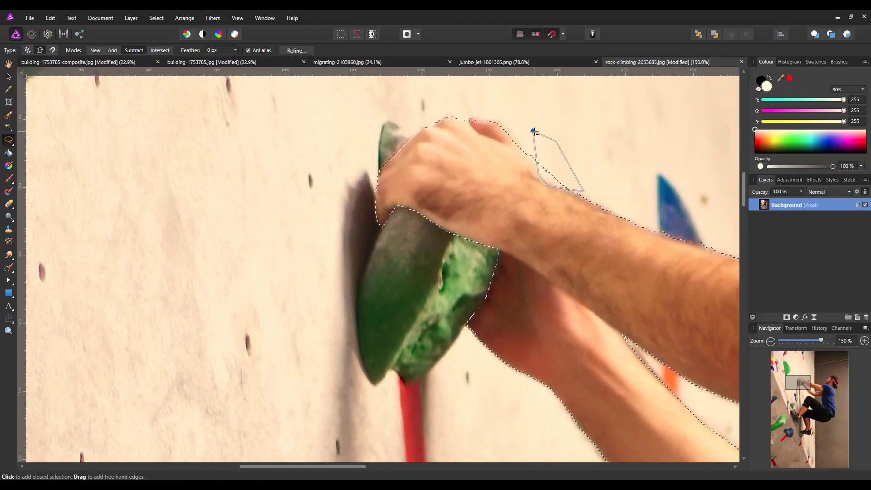
# - Subtract the small wedge of background between the raised thigh and the front of the blue shirt
pyautogui.moveTo(355, 466); pyautogui.dragTo(408, 467)
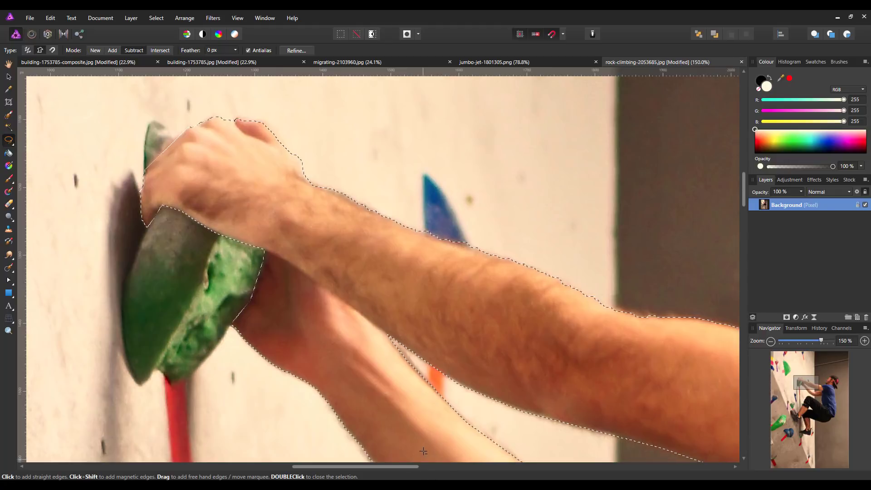
pyautogui.moveTo(813, 383); pyautogui.dragTo(824, 402)
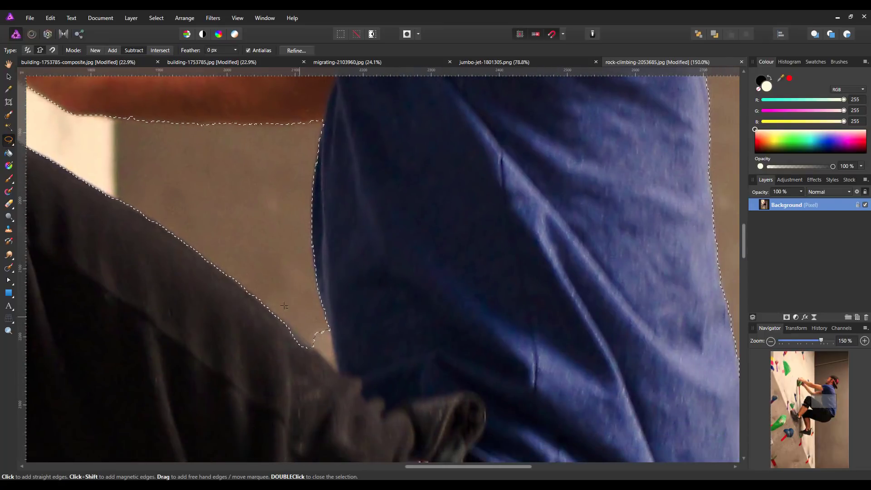
pyautogui.moveTo(309, 346); pyautogui.dragTo(314, 350)
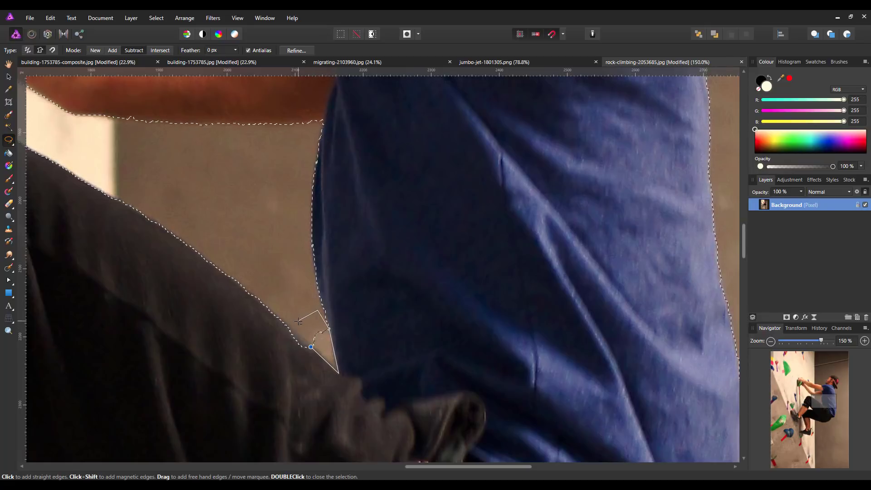
pyautogui.doubleClick(313, 349)
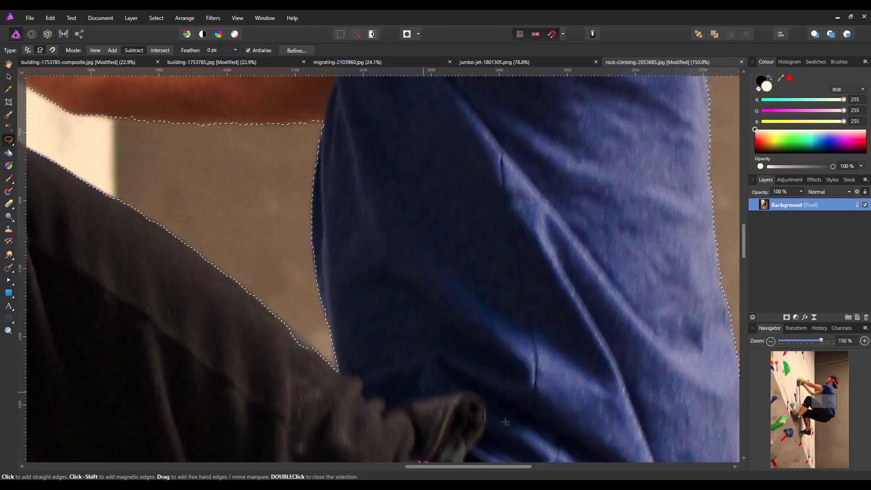
# - Duplicate the selected climber onto a separate layer, clear the selection and hide the original photo layer
pyautogui.moveTo(827, 394); pyautogui.dragTo(801, 416)
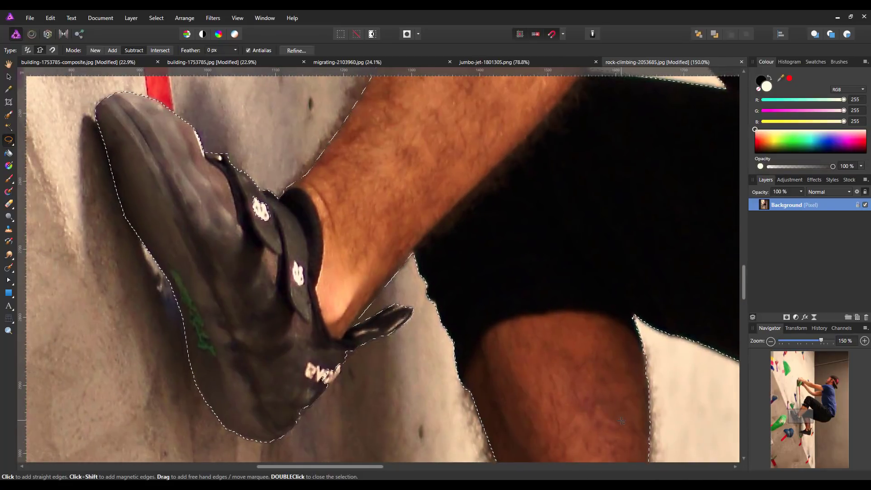
pyautogui.hotkey('ctrl', '0')
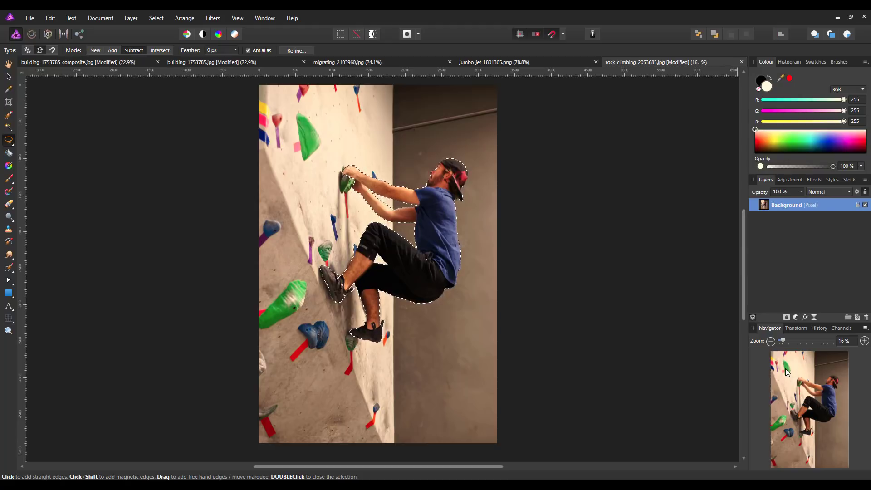
pyautogui.hotkey('ctrl', 'j')
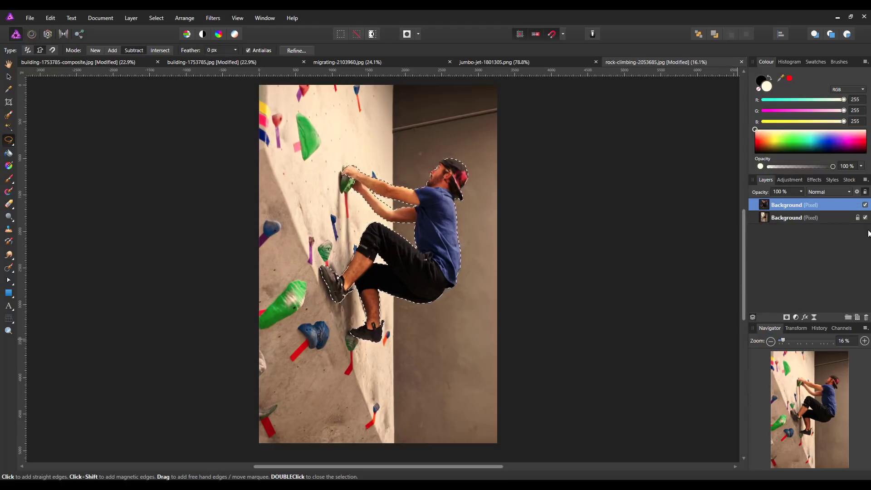
pyautogui.click(865, 218)
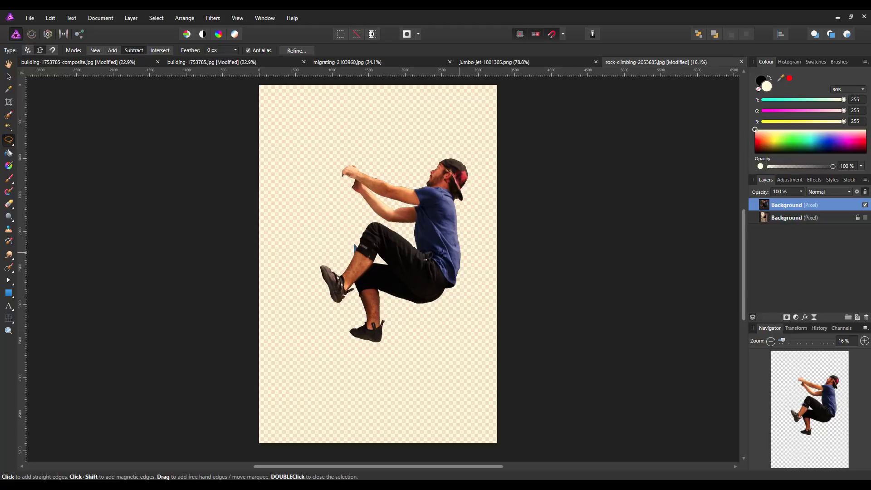
# - Copy the cut-out climber layer into building-1753785.jpg and move the climber over the tall building
pyautogui.rightClick(796, 204)
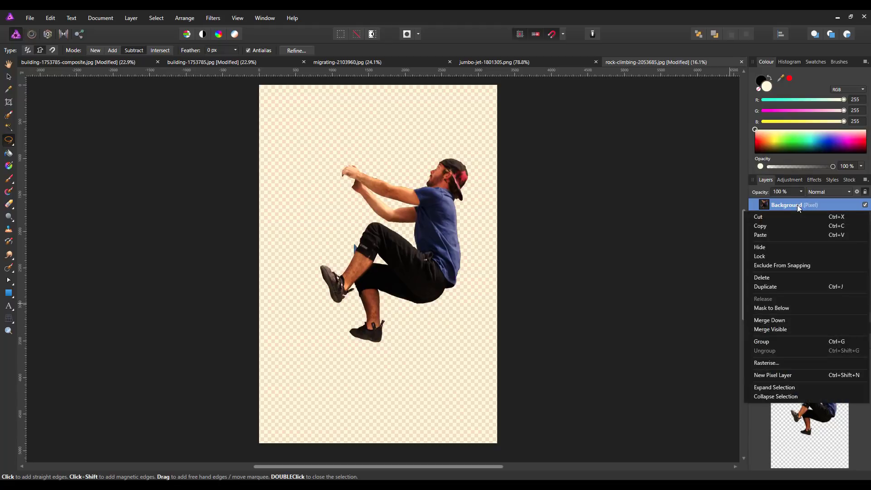
pyautogui.click(764, 234)
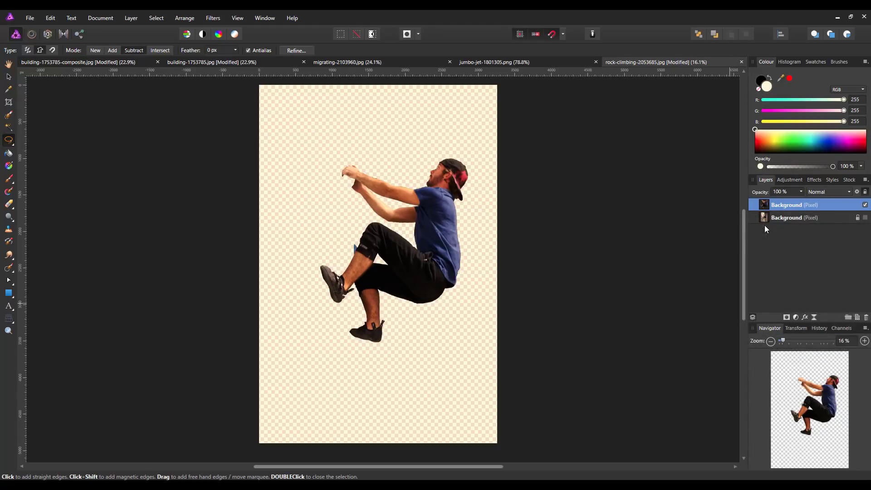
pyautogui.click(204, 62)
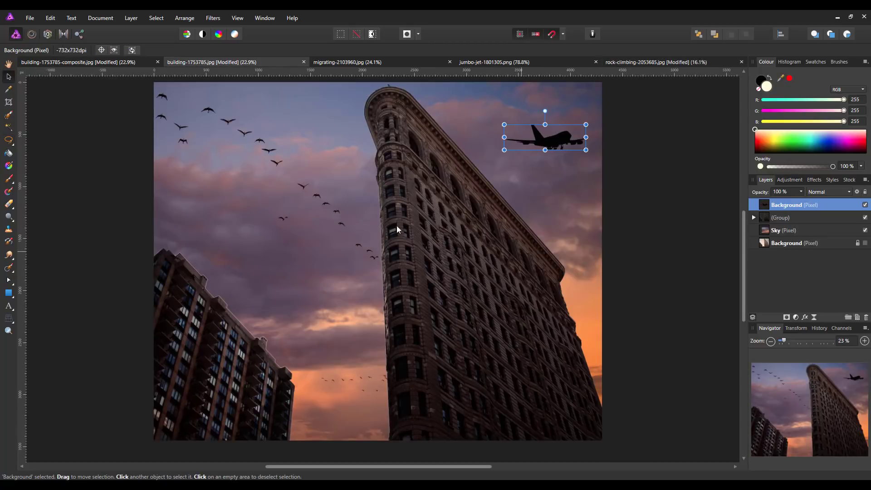
pyautogui.click(50, 18)
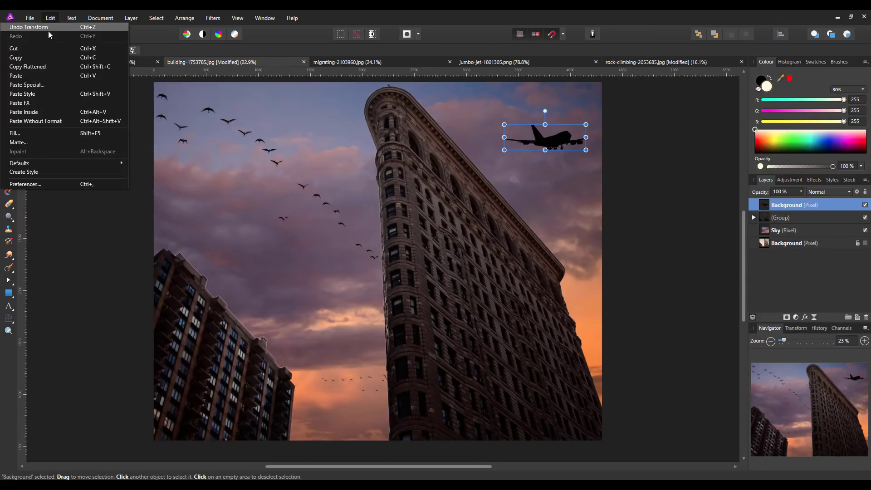
pyautogui.click(39, 76)
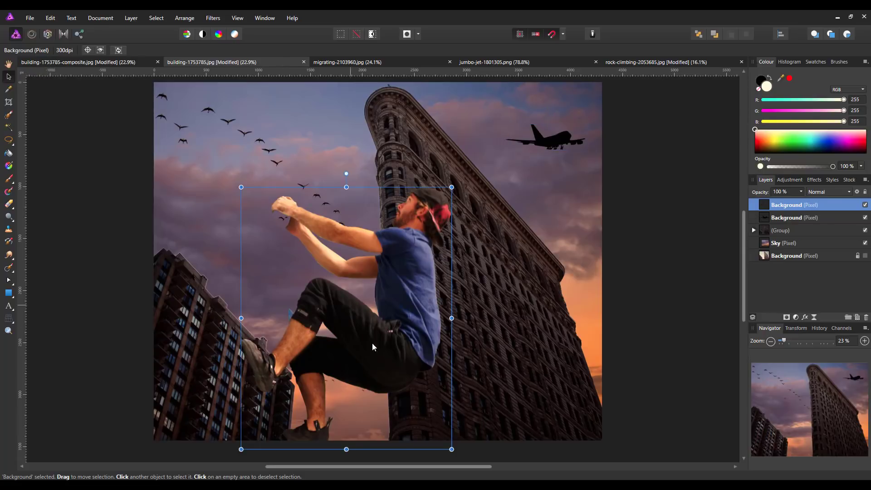
pyautogui.moveTo(389, 357); pyautogui.dragTo(522, 332)
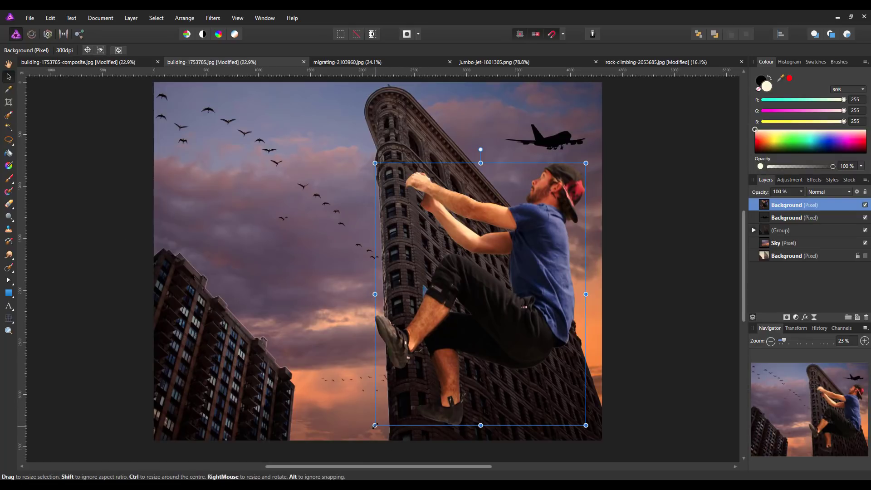
# - Scale the climber down to about 30% of its size and move it to the right-hand edge of the tall building
pyautogui.moveTo(375, 425); pyautogui.dragTo(463, 360)
pyautogui.moveTo(481, 311); pyautogui.dragTo(550, 316)
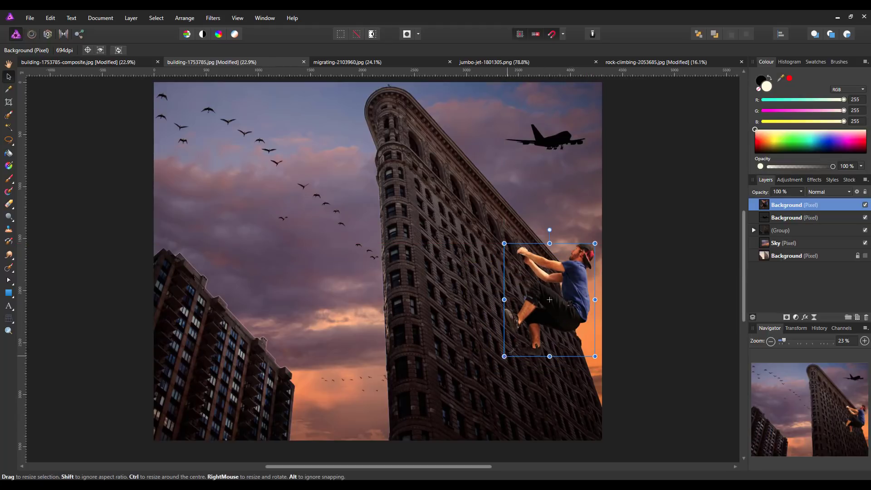
pyautogui.moveTo(504, 357); pyautogui.dragTo(520, 340)
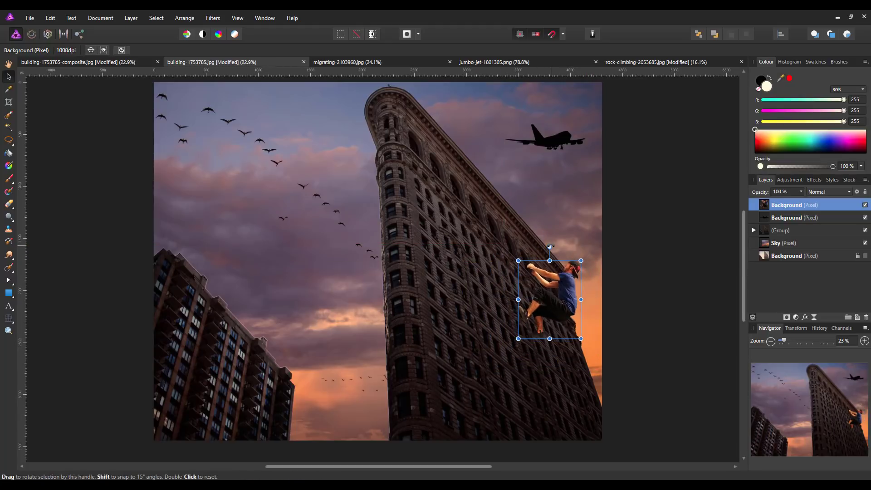
# - Tilt the climber about 10° counterclockwise and fit it, shrunk to roughly half size, against the tall building's right edge just below the cornice
pyautogui.click(551, 248)
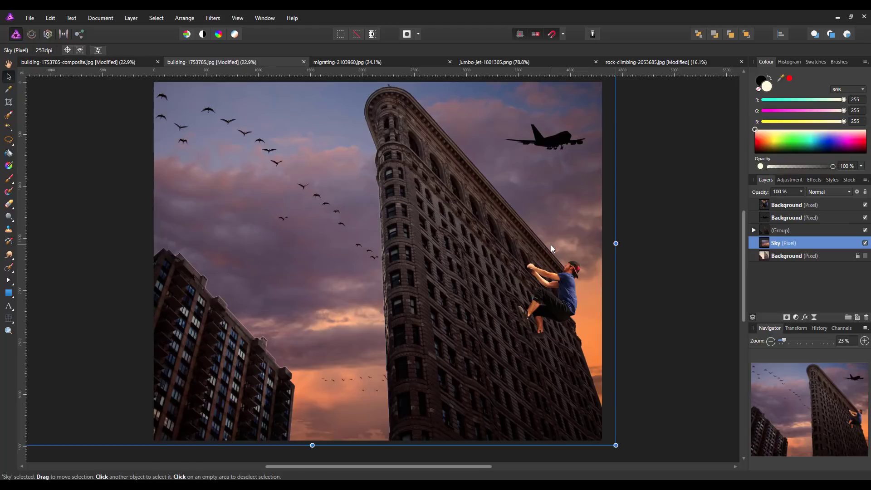
pyautogui.click(564, 283)
pyautogui.moveTo(550, 247); pyautogui.dragTo(540, 248)
pyautogui.moveTo(558, 308); pyautogui.dragTo(575, 316)
pyautogui.moveTo(576, 319); pyautogui.dragTo(574, 321)
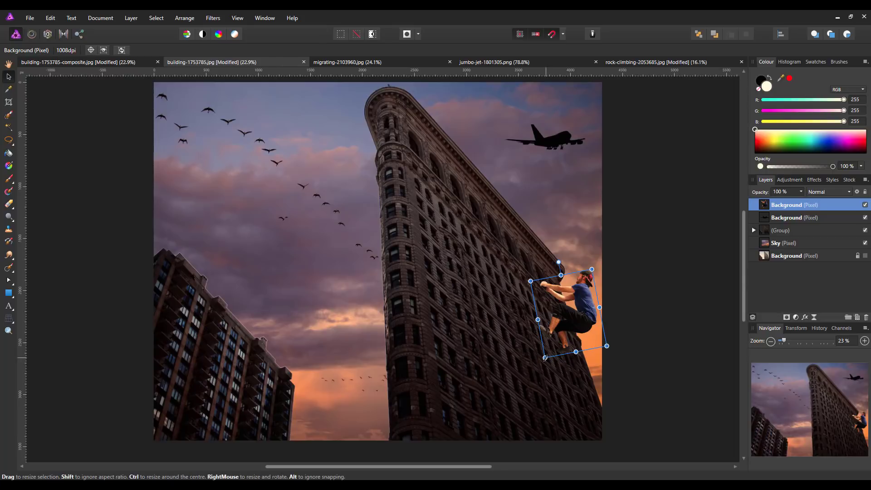
pyautogui.moveTo(545, 358); pyautogui.dragTo(582, 330)
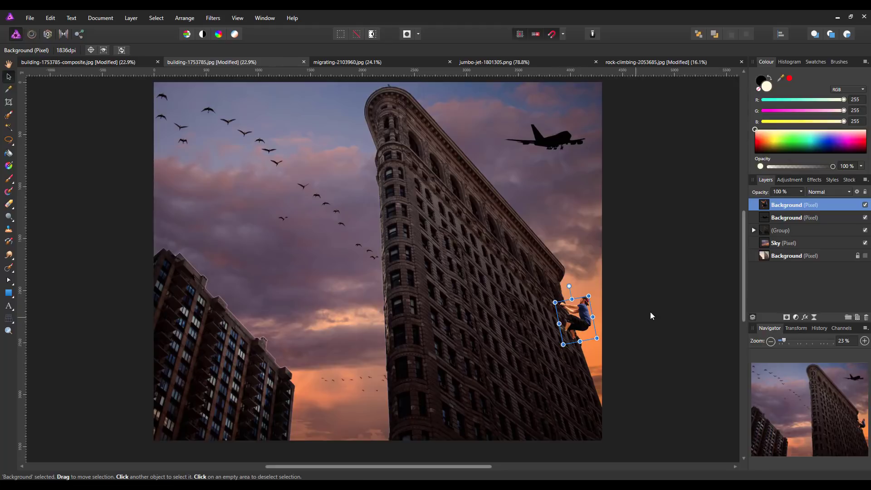
pyautogui.click(650, 313)
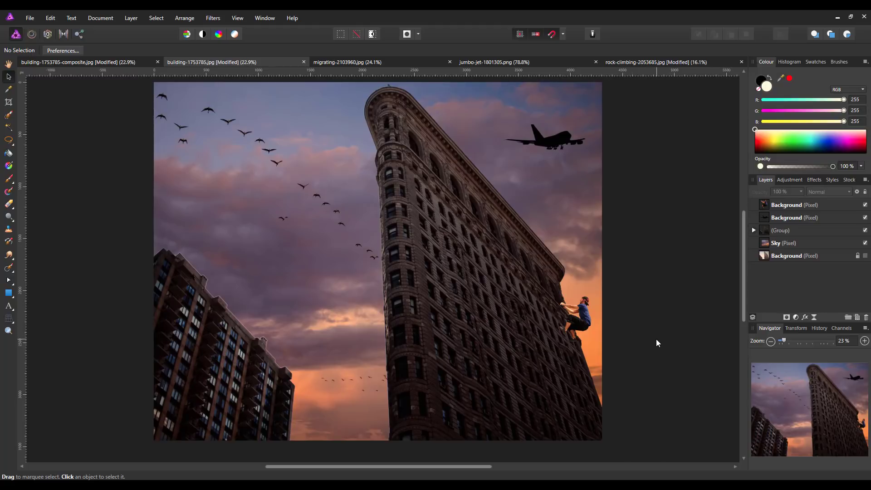
# - Duplicate the climber layer and set the duplicate's blend mode to Multiply to darken the figure, then clear the selection
pyautogui.click(821, 205)
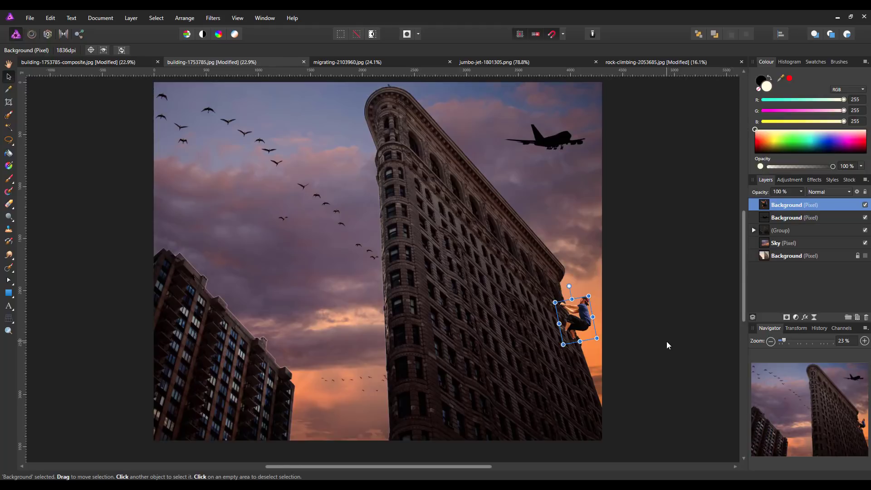
pyautogui.rightClick(802, 206)
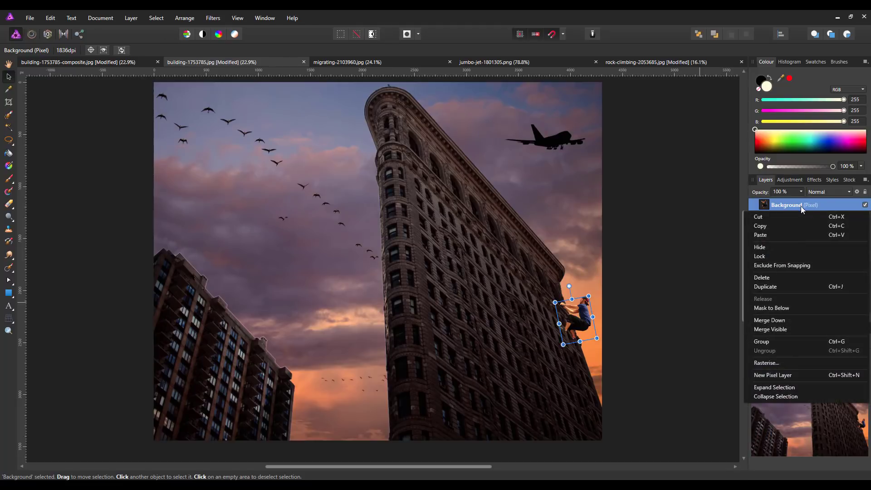
pyautogui.click(765, 287)
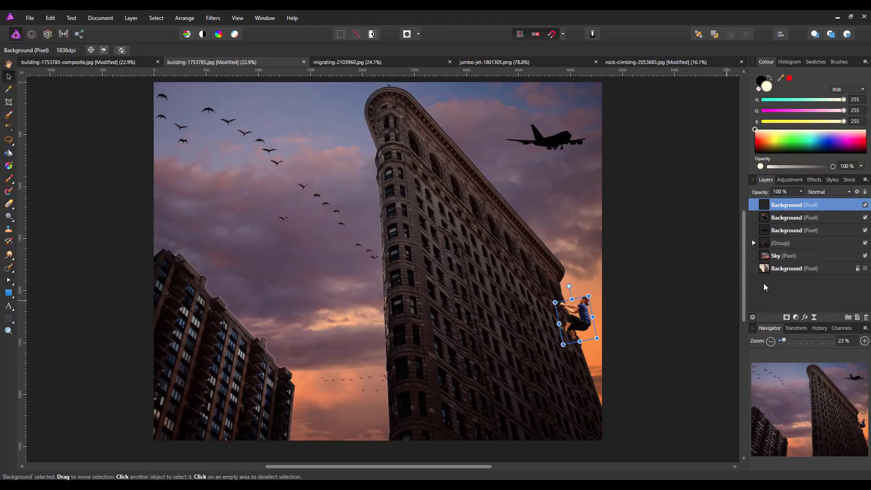
pyautogui.click(850, 193)
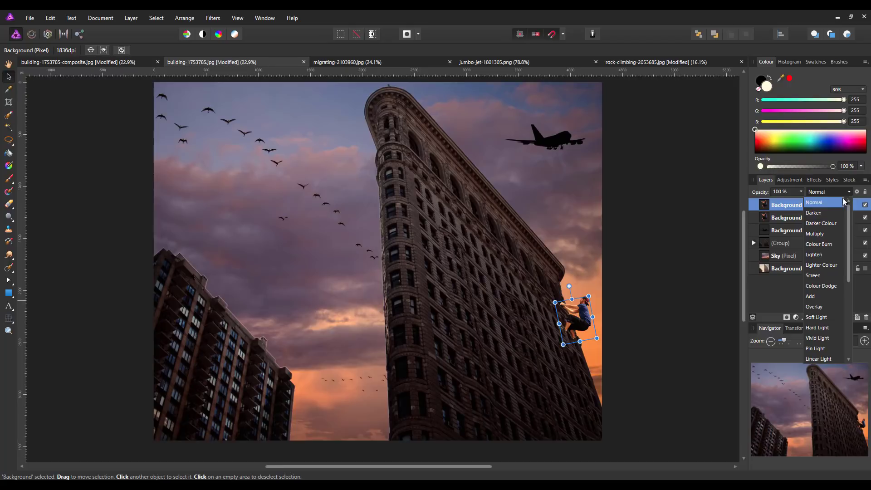
pyautogui.click(819, 234)
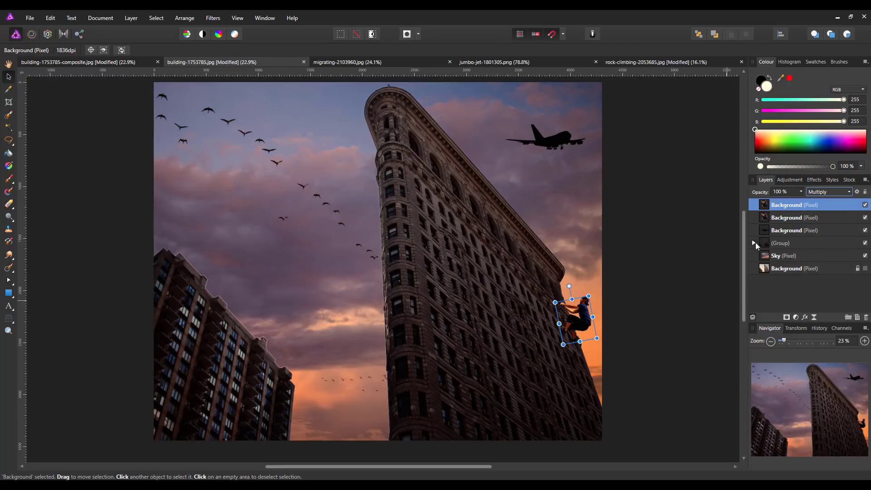
pyautogui.click(710, 265)
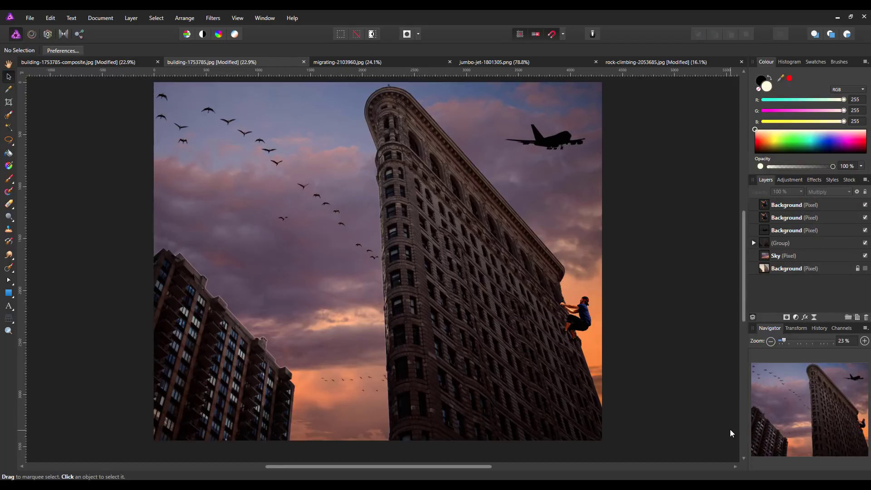